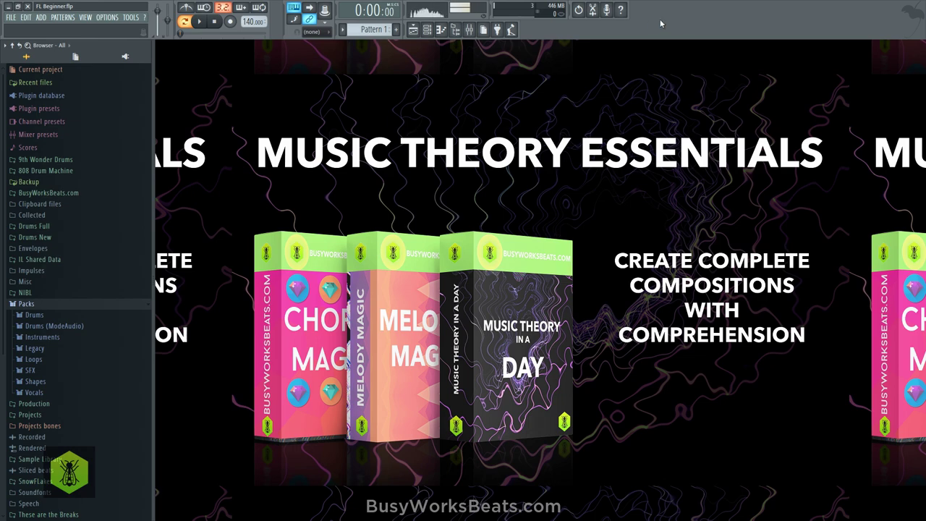
Step: Browse Packs > Drums (ModeAudio) > Claps, preview Attack Clap 02 and load it into a new channel
{"action": "left_click", "coordinate": [456, 29]}
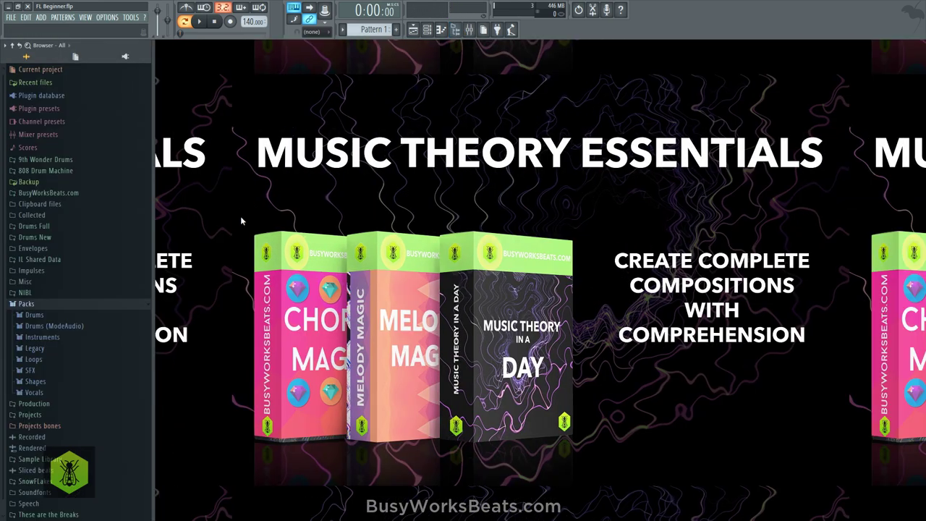
{"action": "left_click", "coordinate": [75, 303]}
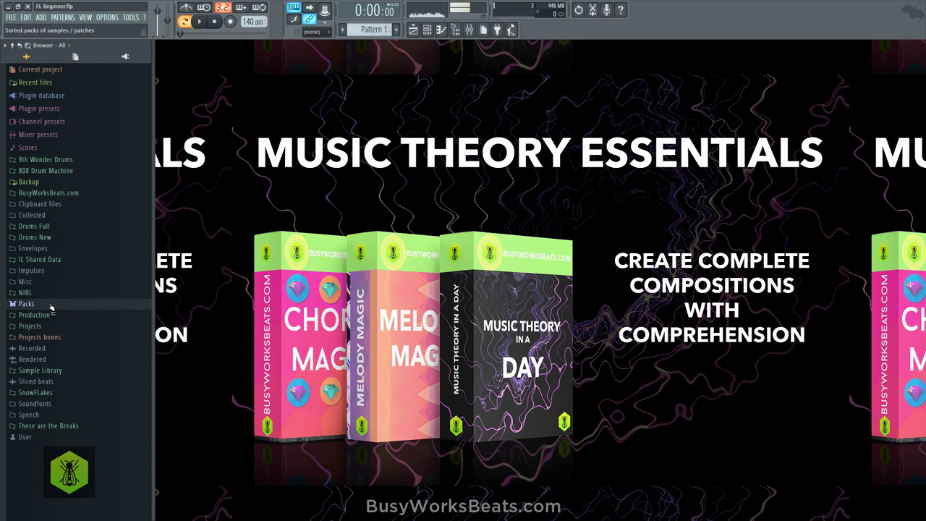
{"action": "left_click", "coordinate": [51, 307]}
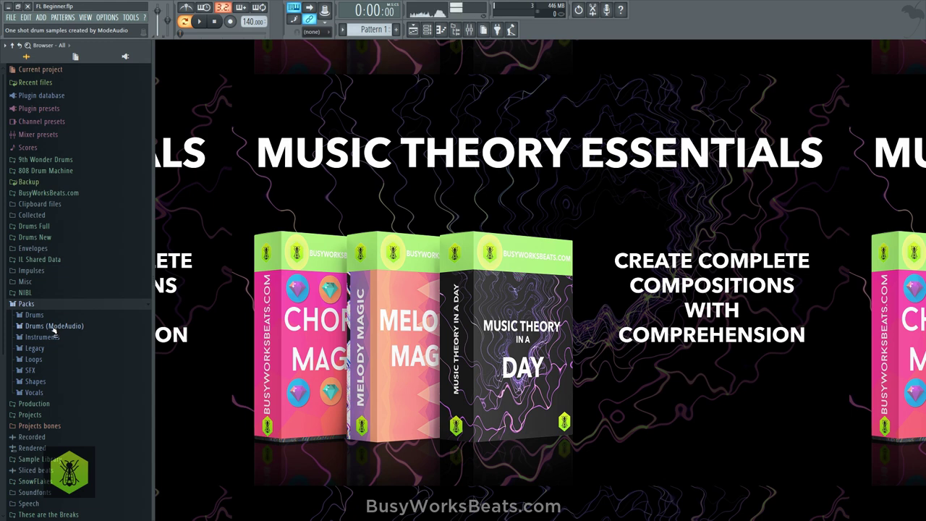
{"action": "left_click", "coordinate": [53, 328]}
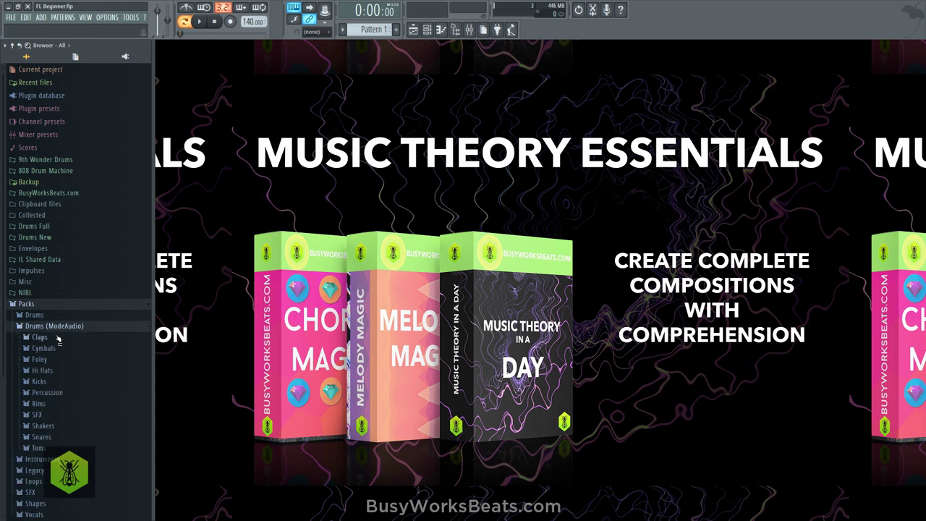
{"action": "left_click", "coordinate": [40, 337]}
{"action": "scroll", "coordinate": [57, 304], "scroll_direction": "down", "scroll_amount": 4}
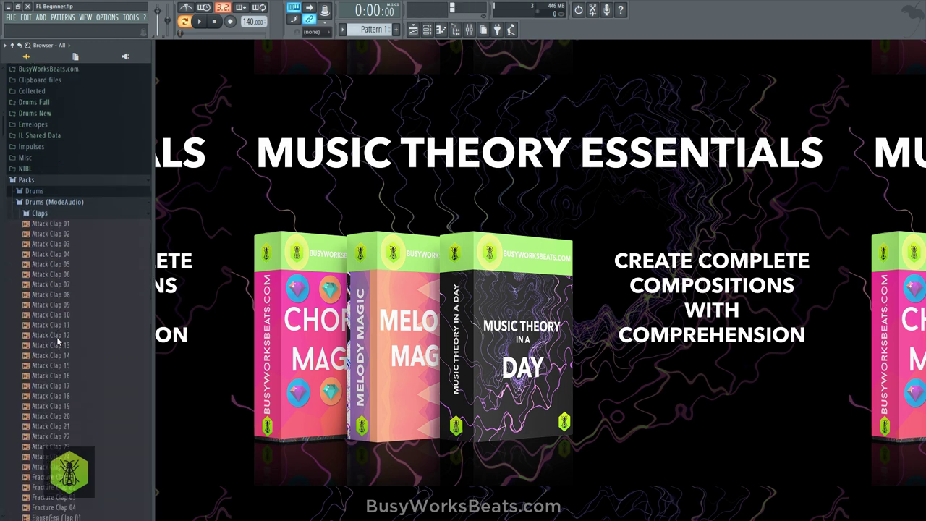
{"action": "left_click", "coordinate": [53, 226]}
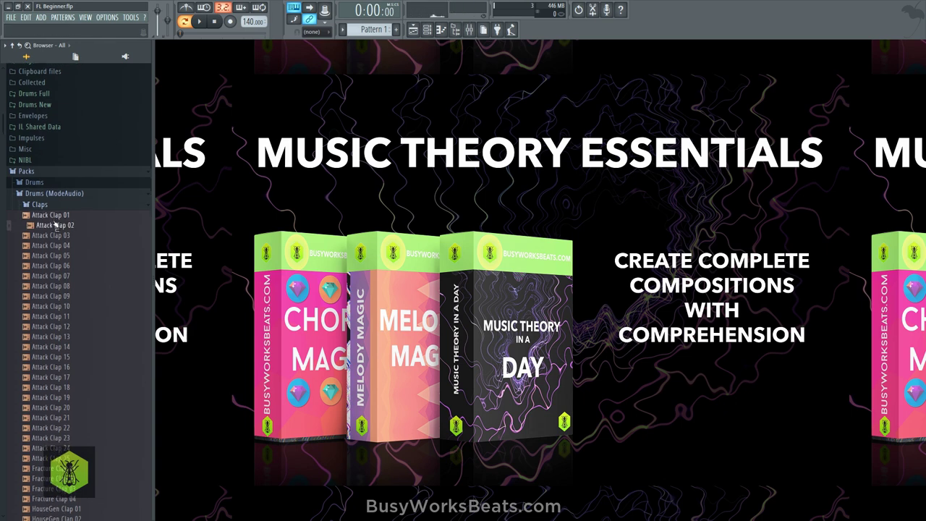
{"action": "left_click_drag", "start_coordinate": [55, 226], "coordinate": [57, 228]}
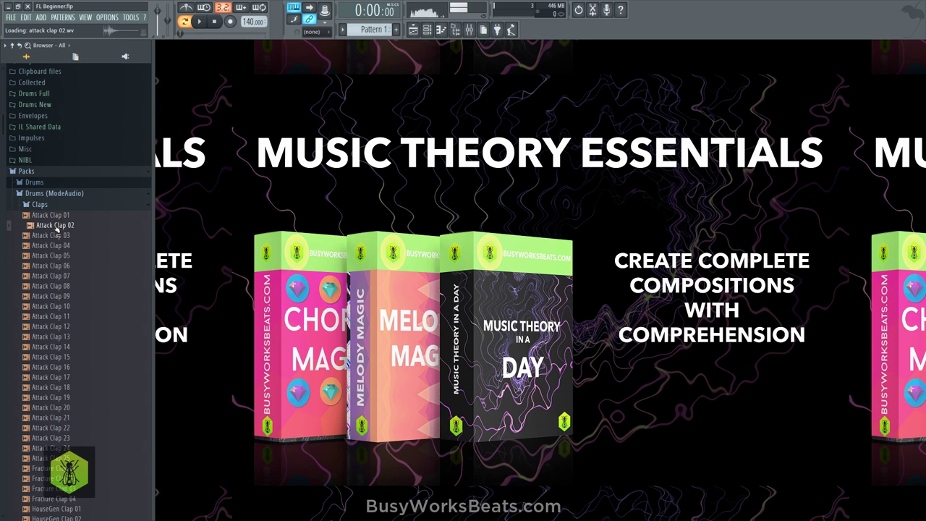
{"action": "right_click", "coordinate": [57, 227]}
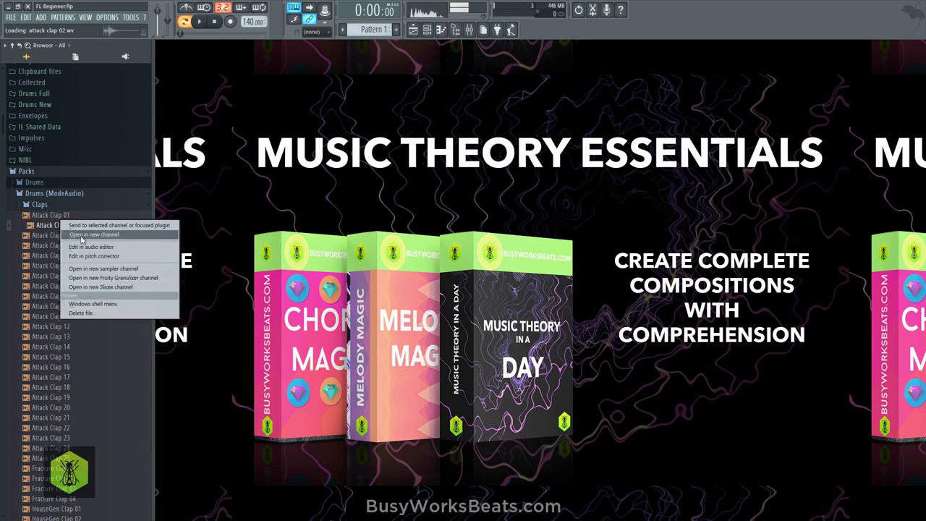
{"action": "left_click", "coordinate": [81, 236]}
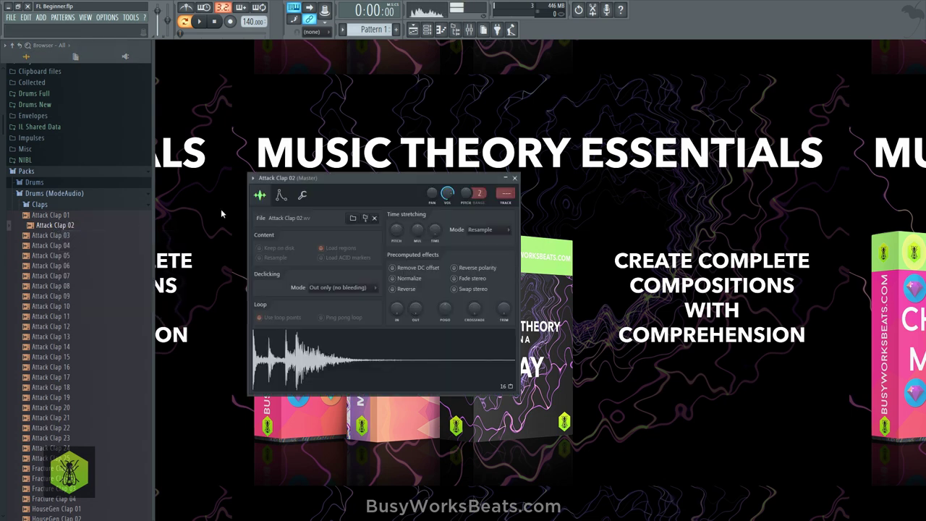
Step: Route Attack Clap 02 to mixer insert 1 and audition Attack Claps 03 through 06
{"action": "left_click", "coordinate": [428, 29]}
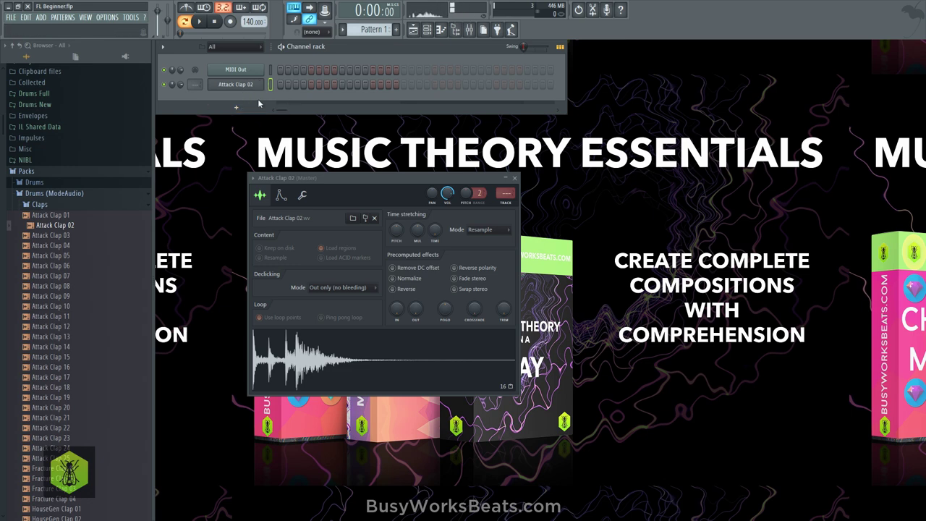
{"action": "left_click_drag", "start_coordinate": [195, 84], "coordinate": [199, 78]}
{"action": "left_click", "coordinate": [69, 237]}
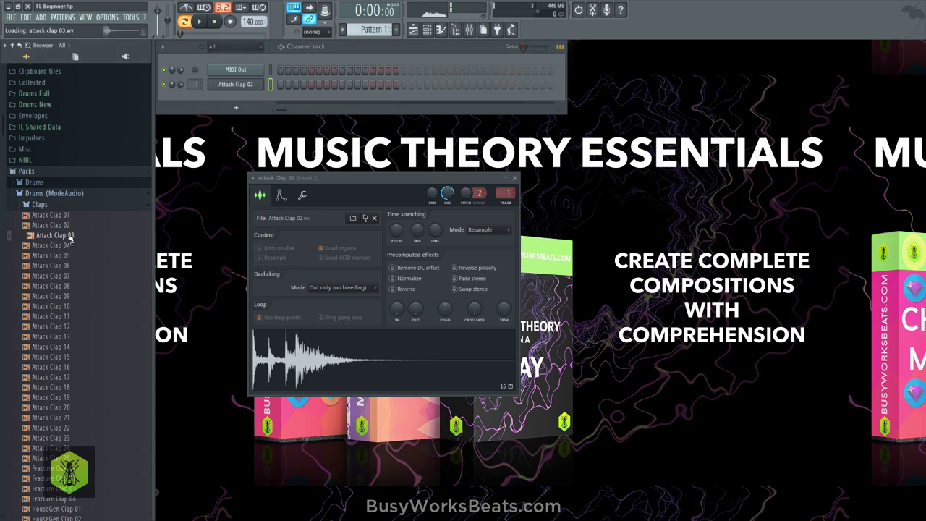
{"action": "left_click", "coordinate": [69, 246]}
{"action": "left_click", "coordinate": [69, 256]}
{"action": "left_click", "coordinate": [70, 266]}
{"action": "left_click", "coordinate": [70, 256]}
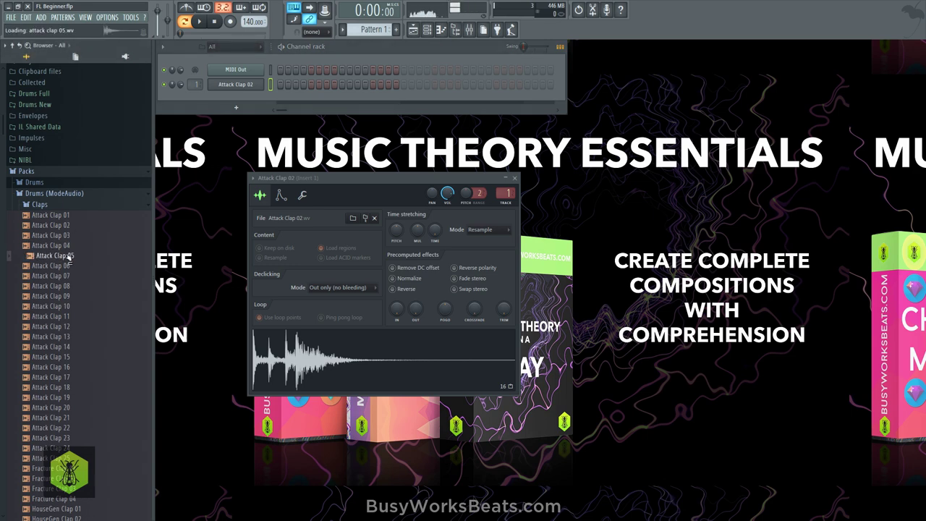
Step: Load Attack Clap 05 into a new channel on insert 2 and save as FL Beginner_2
{"action": "right_click", "coordinate": [70, 257]}
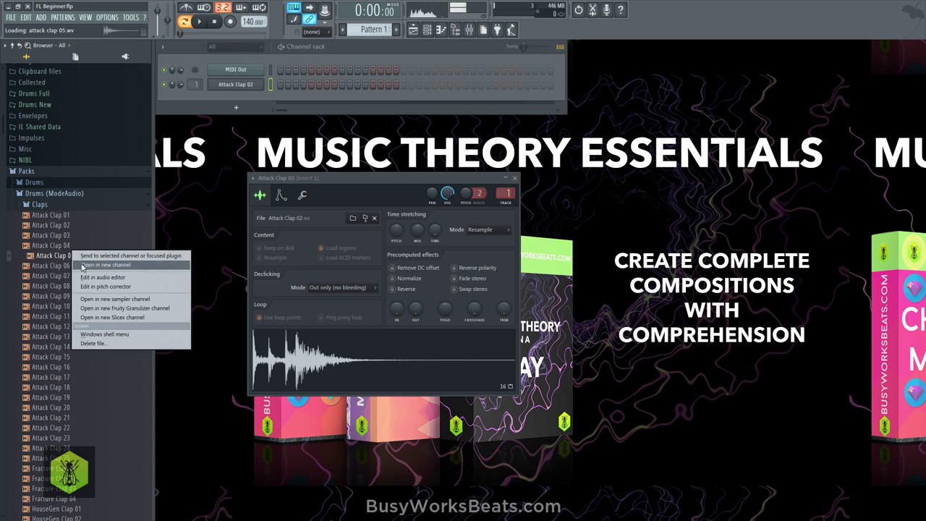
{"action": "left_click", "coordinate": [83, 265]}
{"action": "left_click", "coordinate": [429, 90]}
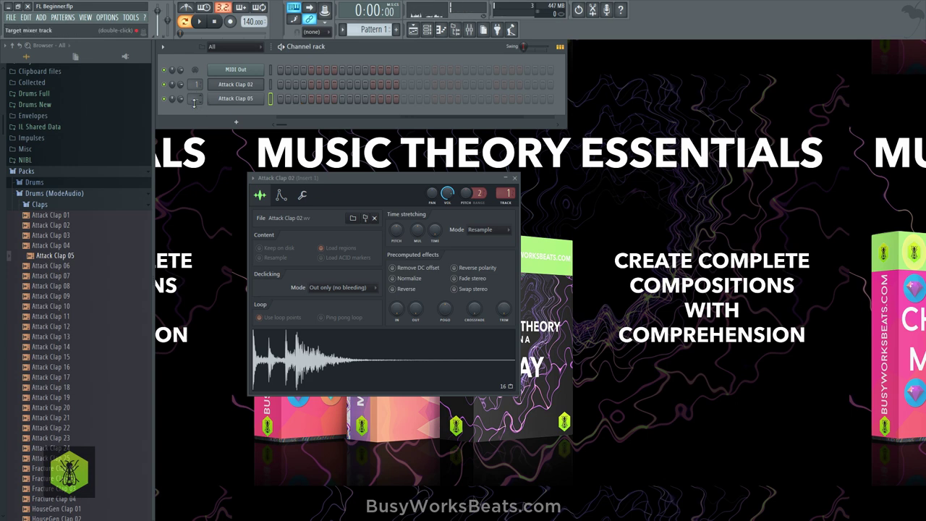
{"action": "left_click_drag", "start_coordinate": [193, 101], "coordinate": [193, 115]}
{"action": "left_click", "coordinate": [11, 17]}
{"action": "left_click", "coordinate": [61, 77]}
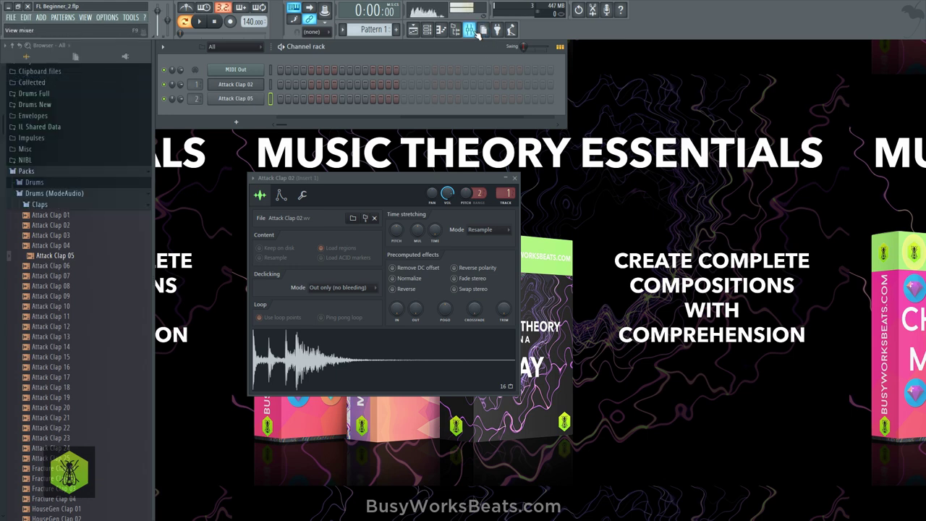
Step: Check the clap inserts in the Mixer, close Attack Clap 02's sampler settings, and select Attack Clap 05
{"action": "left_click", "coordinate": [471, 30]}
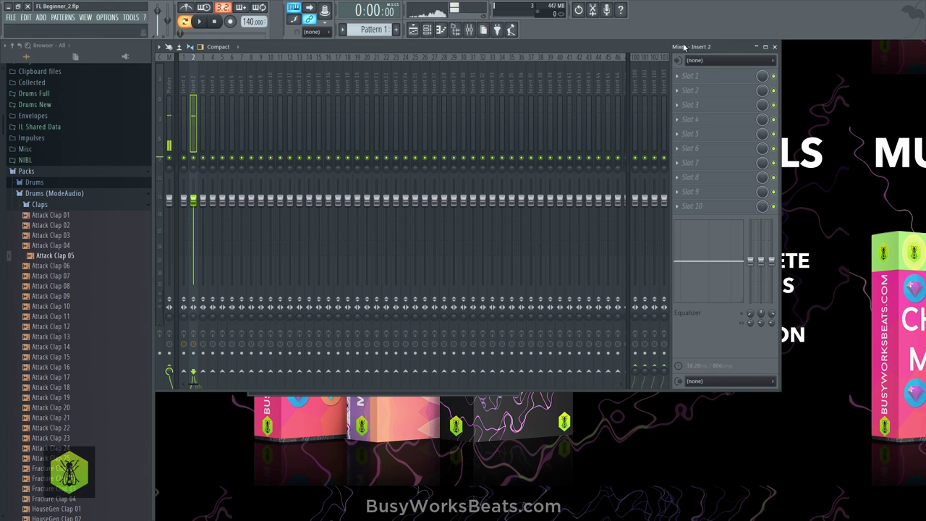
{"action": "left_click", "coordinate": [774, 46]}
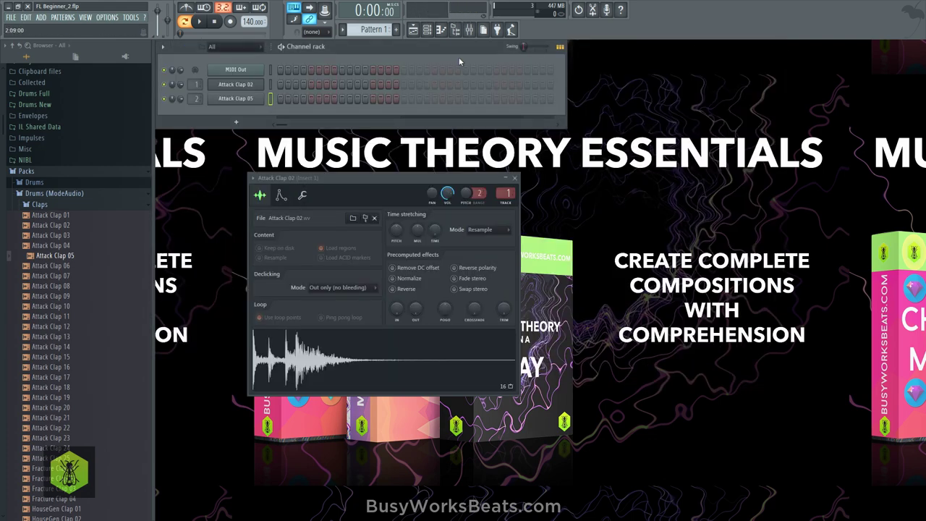
{"action": "left_click", "coordinate": [236, 84]}
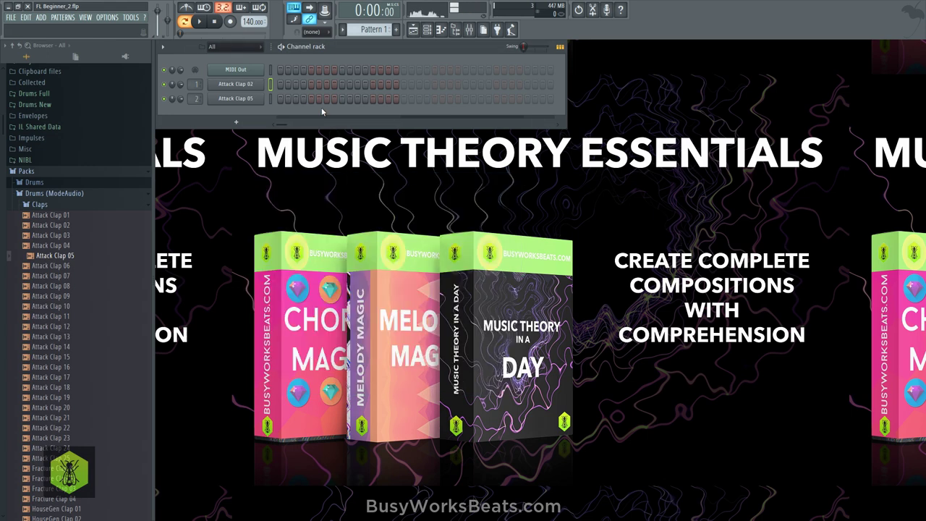
{"action": "left_click", "coordinate": [270, 99]}
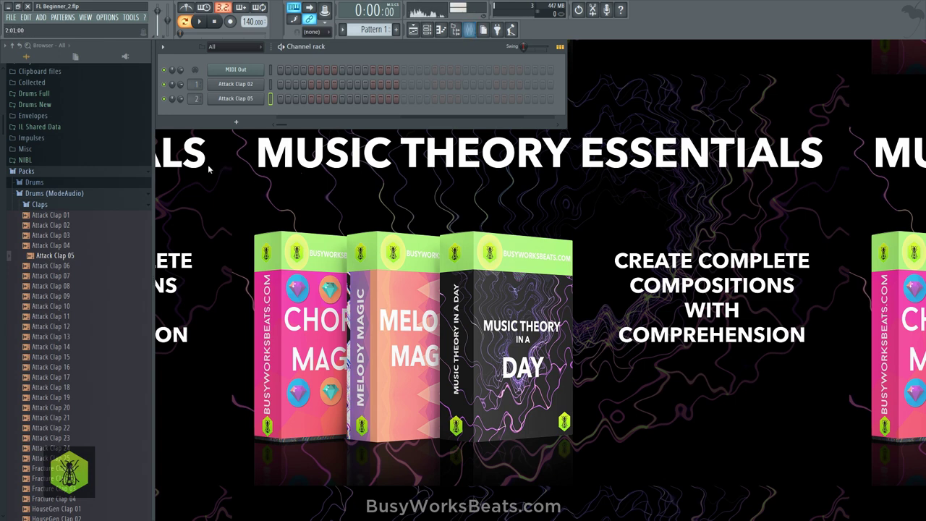
Step: Audition the Cymbals samples and load Collider Slack Metal 02 into a new channel
{"action": "left_click", "coordinate": [72, 206]}
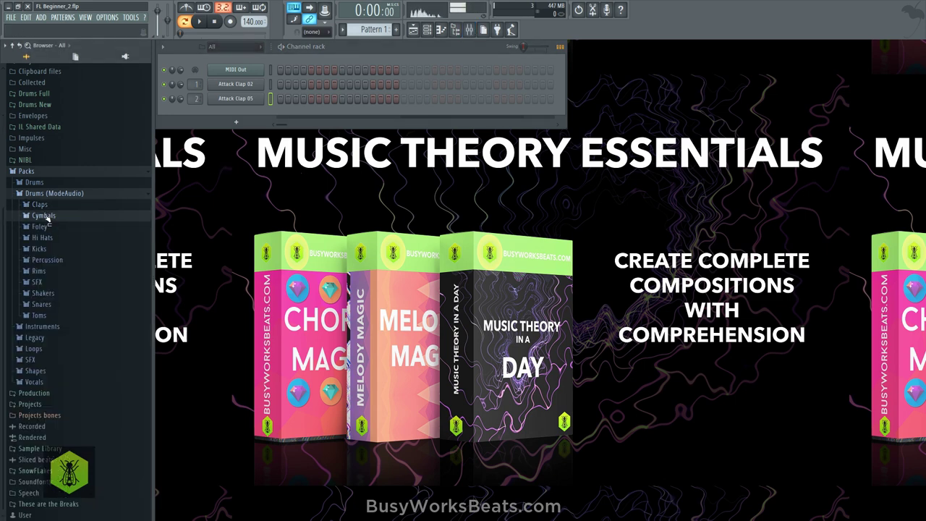
{"action": "left_click", "coordinate": [48, 219]}
{"action": "left_click", "coordinate": [61, 227]}
{"action": "left_click", "coordinate": [62, 236]}
{"action": "left_click", "coordinate": [69, 247]}
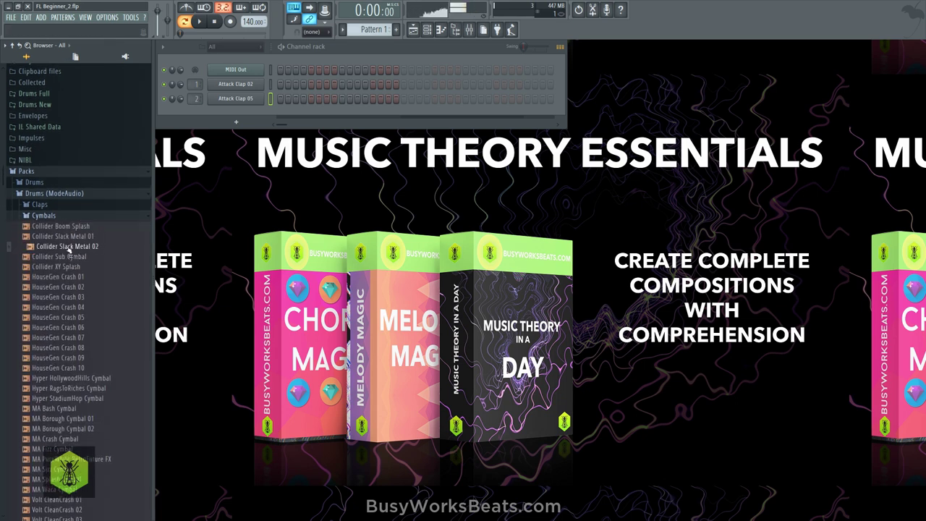
{"action": "right_click", "coordinate": [70, 248]}
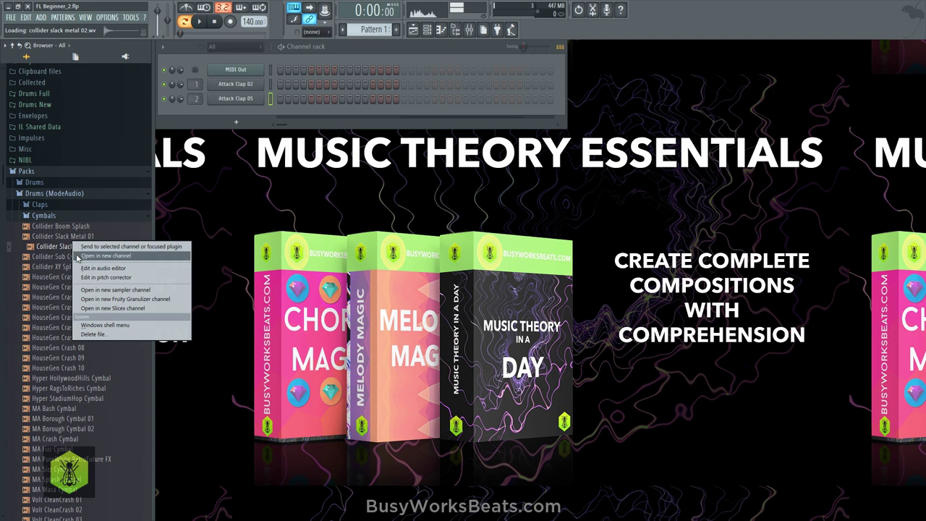
{"action": "left_click", "coordinate": [79, 256]}
{"action": "left_click_drag", "start_coordinate": [224, 99], "coordinate": [294, 110]}
Step: Audition more cymbals and load HouseGen Crash 01 into a new channel
{"action": "left_click", "coordinate": [64, 257]}
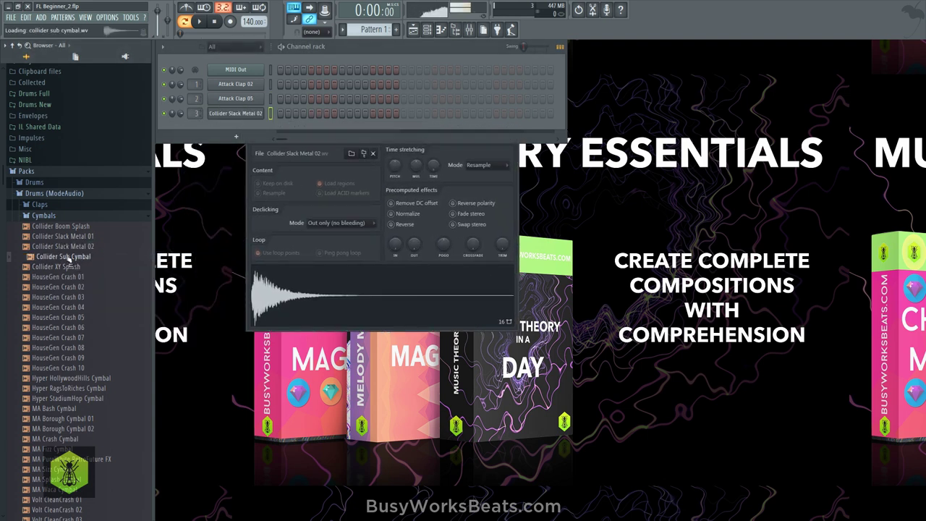
{"action": "left_click", "coordinate": [69, 265]}
{"action": "left_click", "coordinate": [72, 277]}
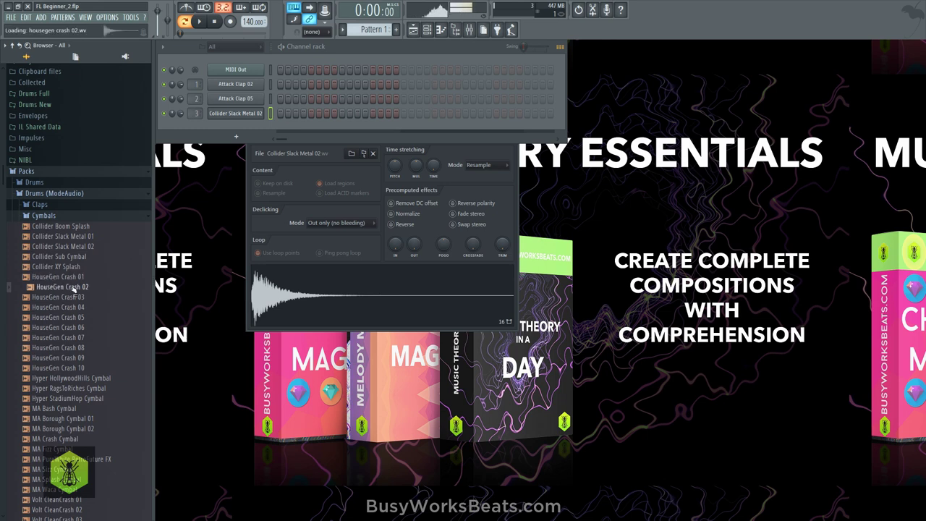
{"action": "right_click", "coordinate": [70, 282]}
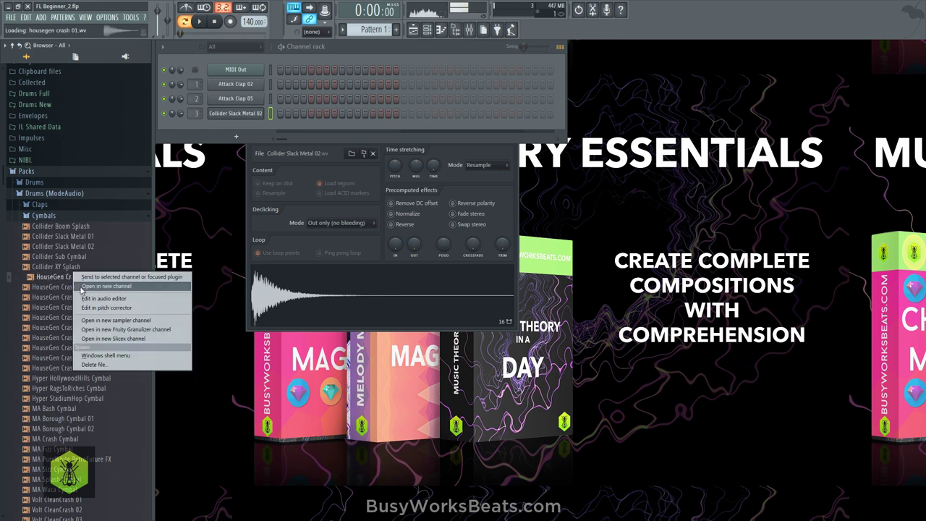
{"action": "left_click", "coordinate": [82, 286]}
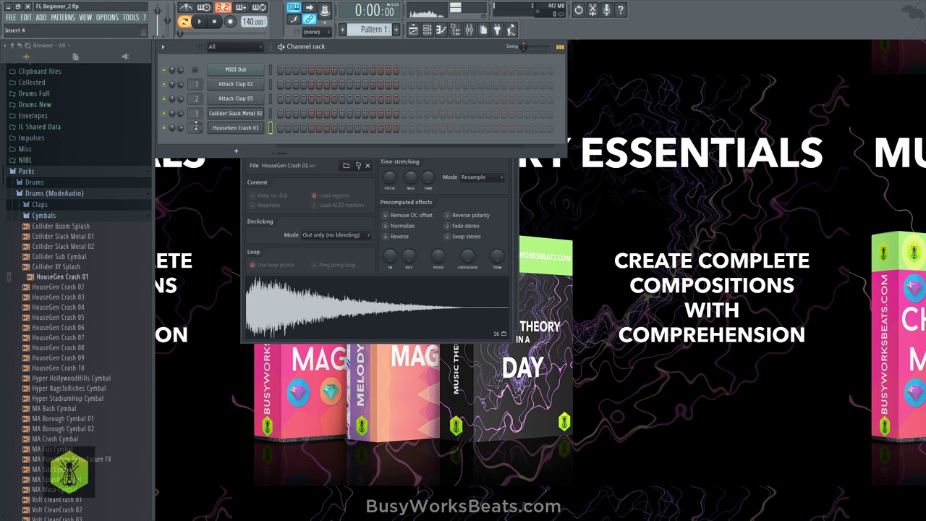
Step: Audition Attack Hat 01 and 02 in Hi Hats, then load Attack Hat 01 into a new channel
{"action": "left_click", "coordinate": [130, 217]}
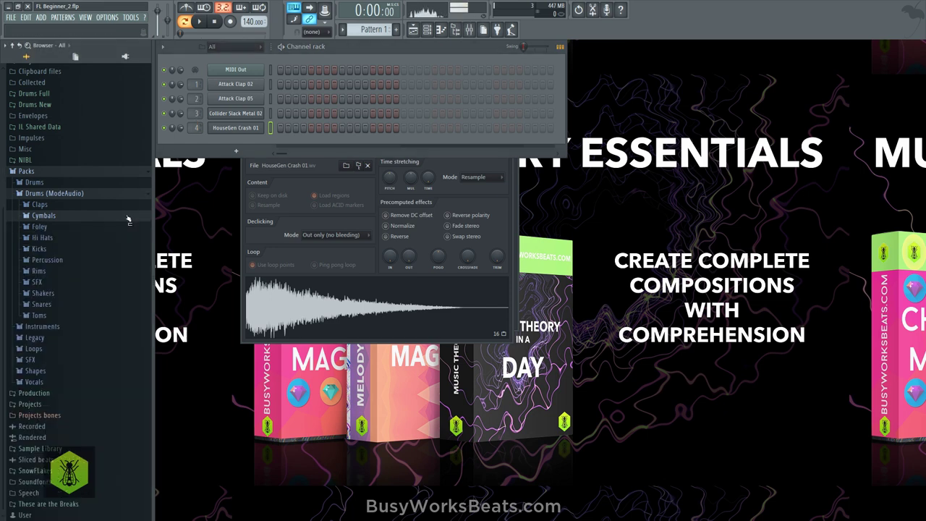
{"action": "left_click", "coordinate": [76, 238]}
{"action": "left_click", "coordinate": [67, 249]}
{"action": "left_click", "coordinate": [63, 257]}
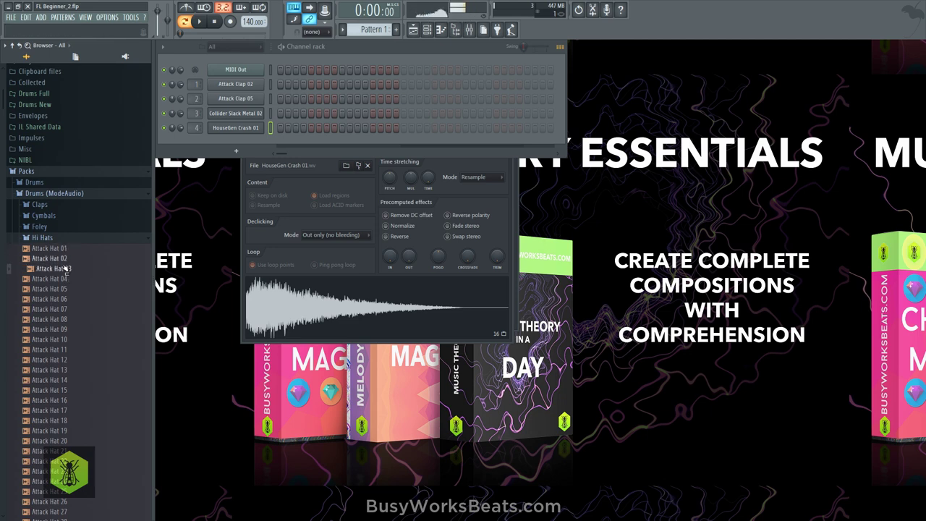
{"action": "left_click", "coordinate": [63, 251]}
{"action": "right_click", "coordinate": [62, 253]}
{"action": "left_click", "coordinate": [94, 256]}
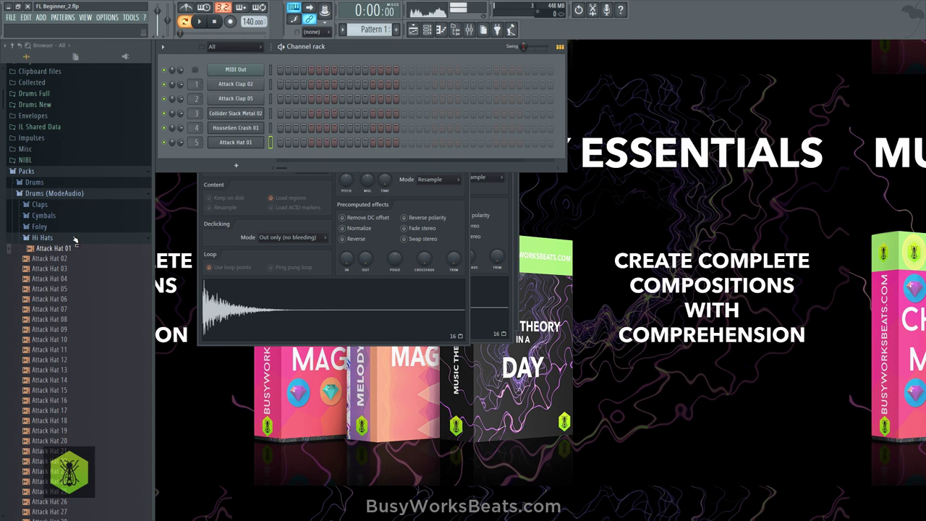
{"action": "left_click", "coordinate": [74, 239]}
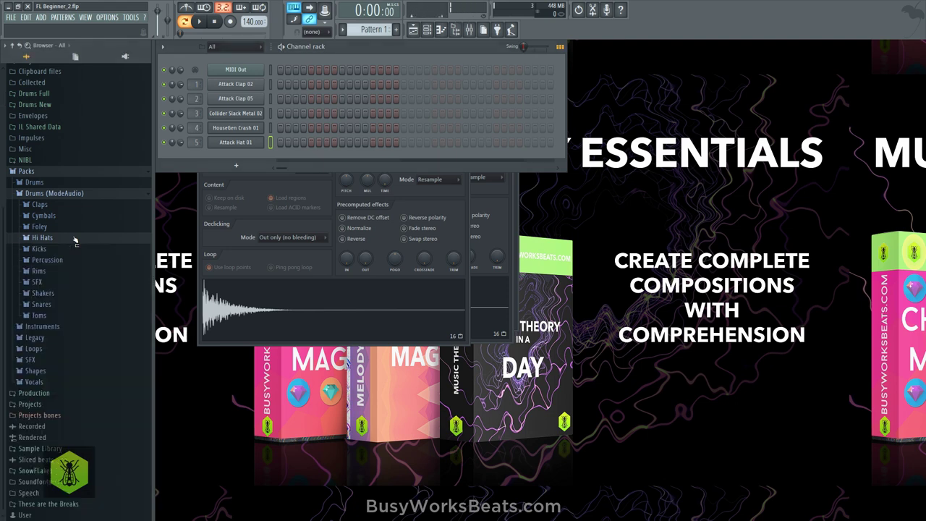
Step: Load the Attack Kick 46 sample from the Kicks folder into a new channel
{"action": "left_click", "coordinate": [70, 250]}
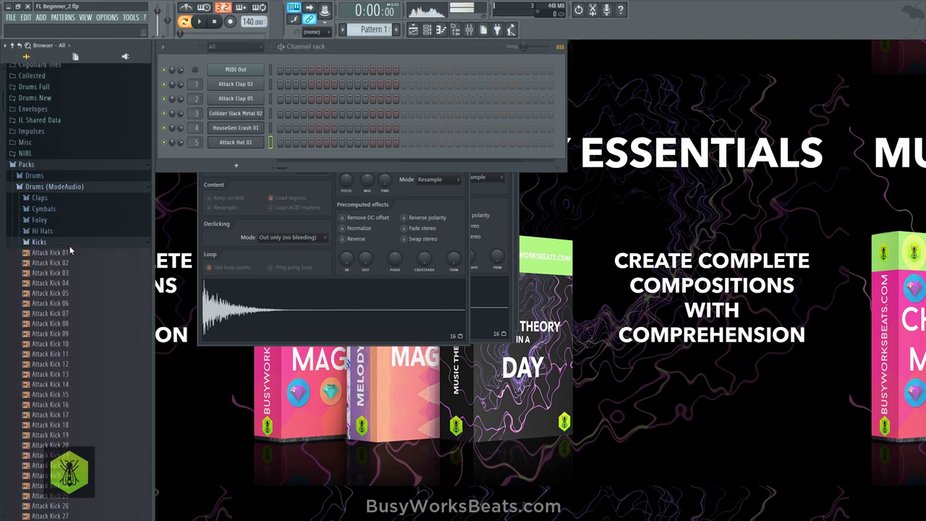
{"action": "scroll", "coordinate": [69, 251], "scroll_direction": "down", "scroll_amount": 10}
{"action": "scroll", "coordinate": [69, 256], "scroll_direction": "down", "scroll_amount": 20}
{"action": "scroll", "coordinate": [64, 266], "scroll_direction": "up", "scroll_amount": 15}
{"action": "scroll", "coordinate": [69, 274], "scroll_direction": "up", "scroll_amount": 7}
{"action": "left_click", "coordinate": [52, 168]}
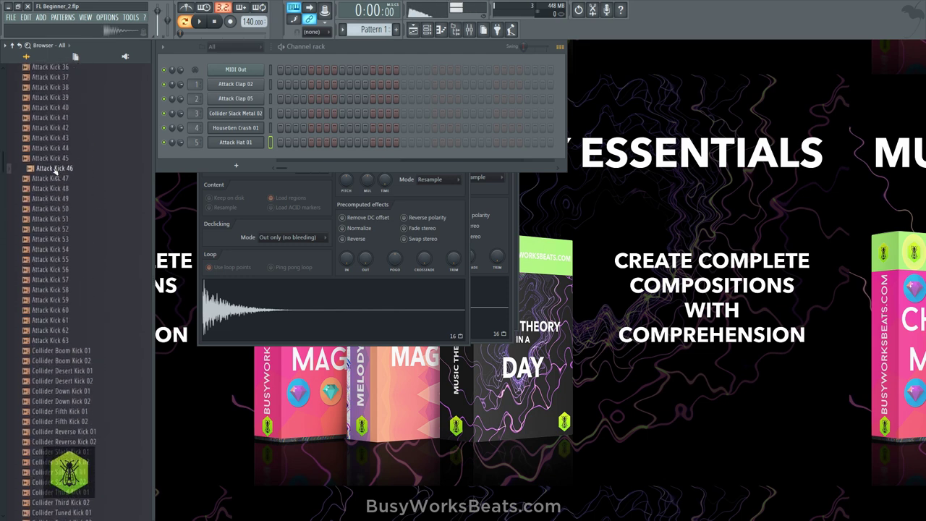
{"action": "right_click", "coordinate": [65, 166]}
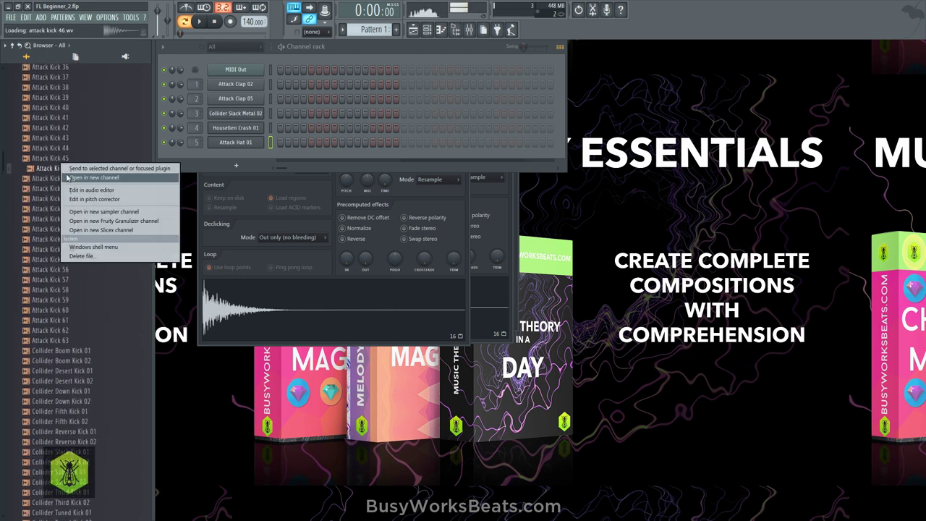
{"action": "left_click", "coordinate": [73, 177]}
Step: Audition a few other kick samples, then collapse the Kicks folder
{"action": "left_click", "coordinate": [54, 107]}
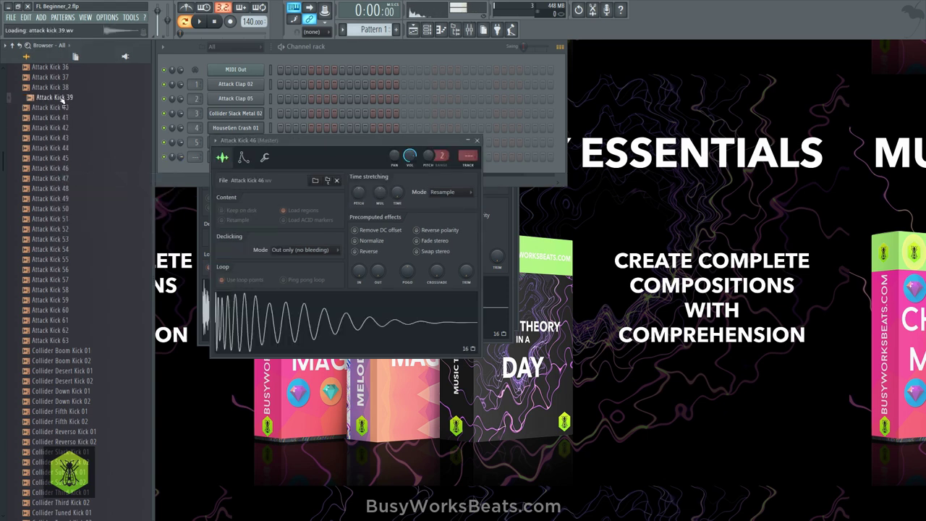
{"action": "scroll", "coordinate": [61, 110], "scroll_direction": "up", "scroll_amount": 3}
{"action": "scroll", "coordinate": [61, 110], "scroll_direction": "up", "scroll_amount": 7}
{"action": "key", "text": "Up"}
{"action": "key", "text": "Up"}
{"action": "key", "text": "Up"}
{"action": "key", "text": "Up"}
{"action": "key", "text": "Up"}
{"action": "key", "text": "Up"}
{"action": "key", "text": "Up"}
{"action": "key", "text": "Up"}
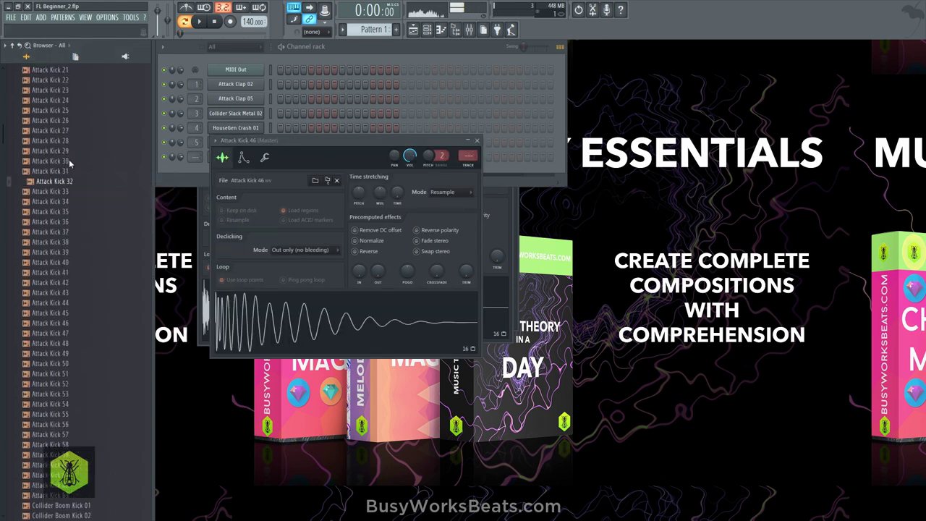
{"action": "scroll", "coordinate": [63, 159], "scroll_direction": "up", "scroll_amount": 10}
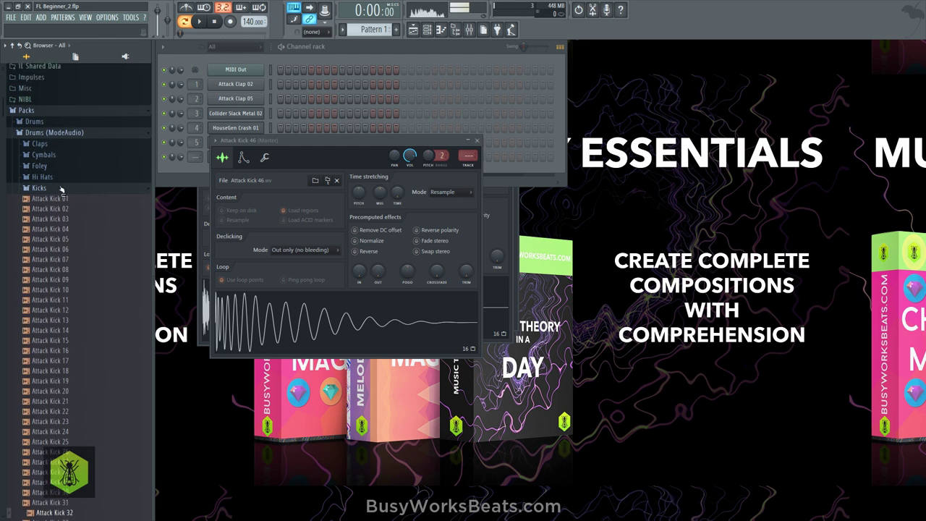
{"action": "left_click", "coordinate": [62, 192]}
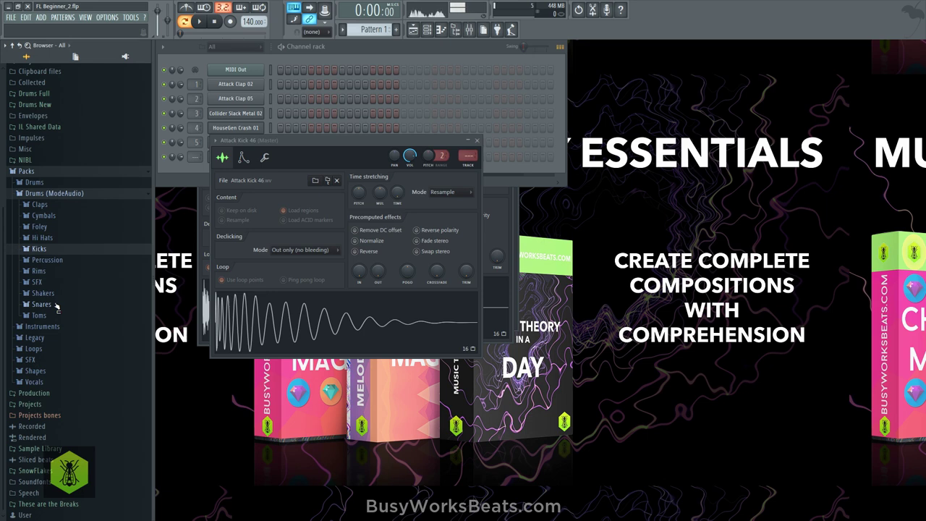
Step: Audition the Snares samples from Attack Snare 06 down to 32, settling on Attack Snare 31
{"action": "left_click", "coordinate": [41, 304]}
{"action": "left_click", "coordinate": [67, 365]}
{"action": "scroll", "coordinate": [67, 366], "scroll_direction": "down", "scroll_amount": 4}
{"action": "key", "text": "Down"}
{"action": "key", "text": "Down"}
{"action": "key", "text": "Down"}
{"action": "key", "text": "Down"}
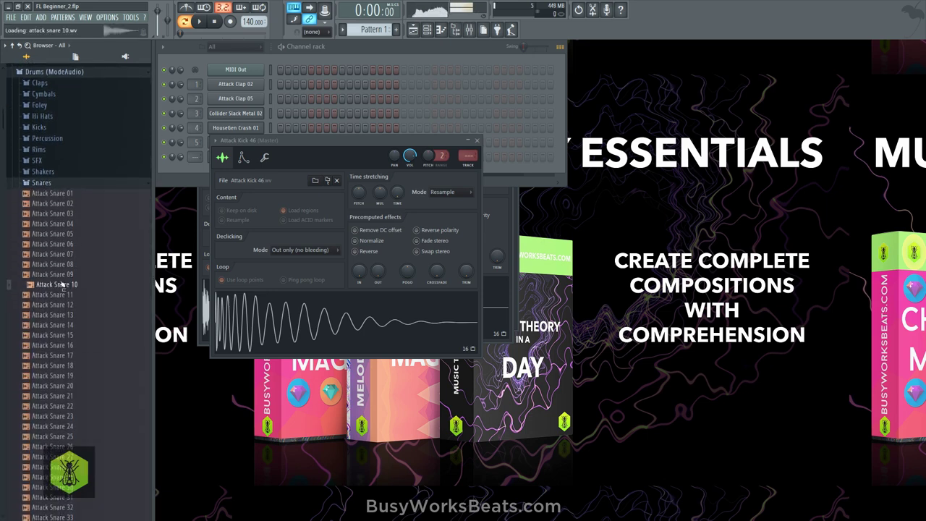
{"action": "key", "text": "Down"}
{"action": "key", "text": "Down"}
{"action": "key", "text": "Down"}
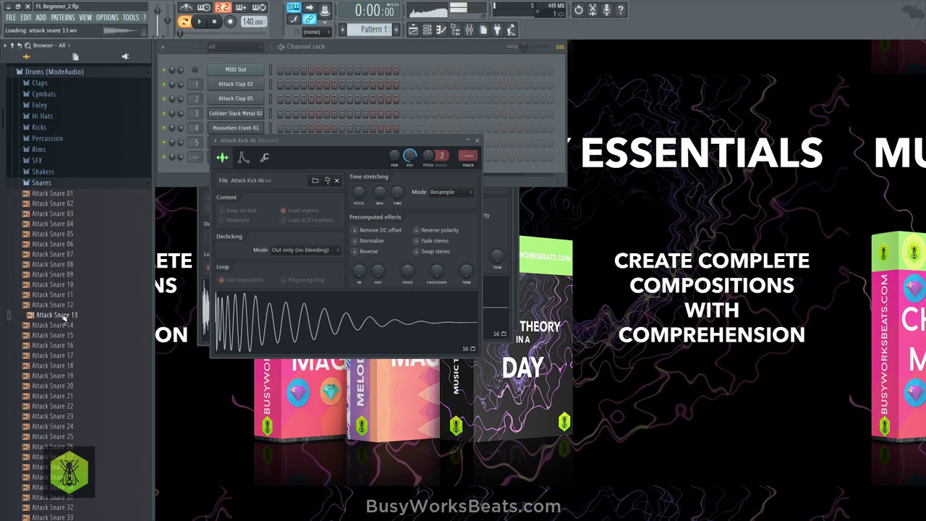
{"action": "key", "text": "Down"}
{"action": "key", "text": "Down"}
{"action": "key", "text": "Down"}
{"action": "key", "text": "Down"}
{"action": "key", "text": "Down"}
{"action": "key", "text": "Down"}
{"action": "key", "text": "Down"}
{"action": "scroll", "coordinate": [69, 365], "scroll_direction": "down", "scroll_amount": 2}
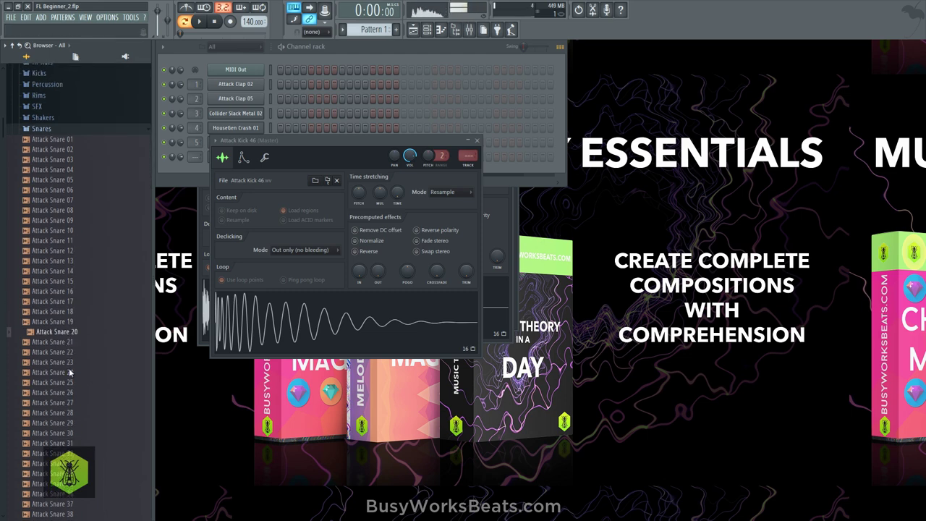
{"action": "key", "text": "Down"}
{"action": "key", "text": "Down"}
{"action": "scroll", "coordinate": [64, 333], "scroll_direction": "down", "scroll_amount": 4}
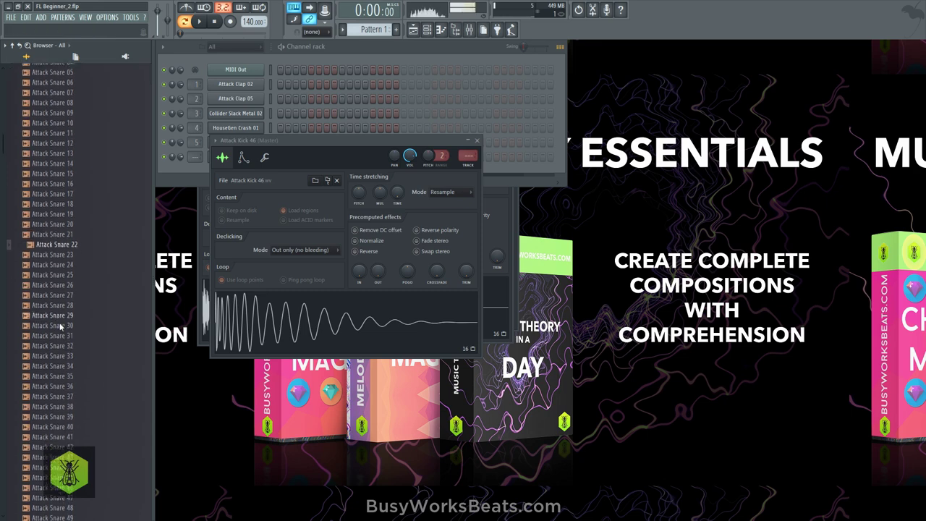
{"action": "scroll", "coordinate": [60, 313], "scroll_direction": "down", "scroll_amount": 1}
{"action": "key", "text": "Down"}
{"action": "key", "text": "Down"}
{"action": "key", "text": "Down"}
{"action": "key", "text": "Down"}
{"action": "key", "text": "Down"}
{"action": "key", "text": "Down"}
{"action": "key", "text": "Down"}
{"action": "key", "text": "Down"}
{"action": "key", "text": "Down"}
{"action": "key", "text": "Down"}
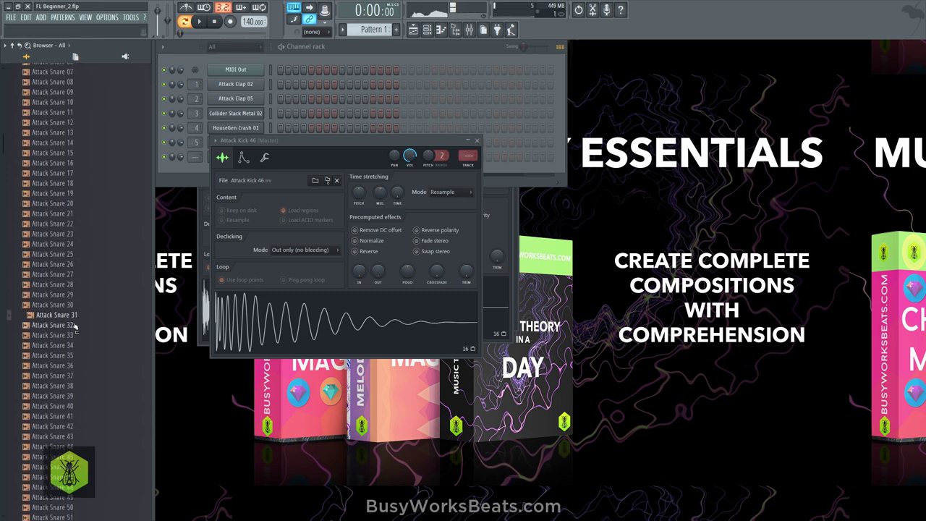
{"action": "key", "text": "Up"}
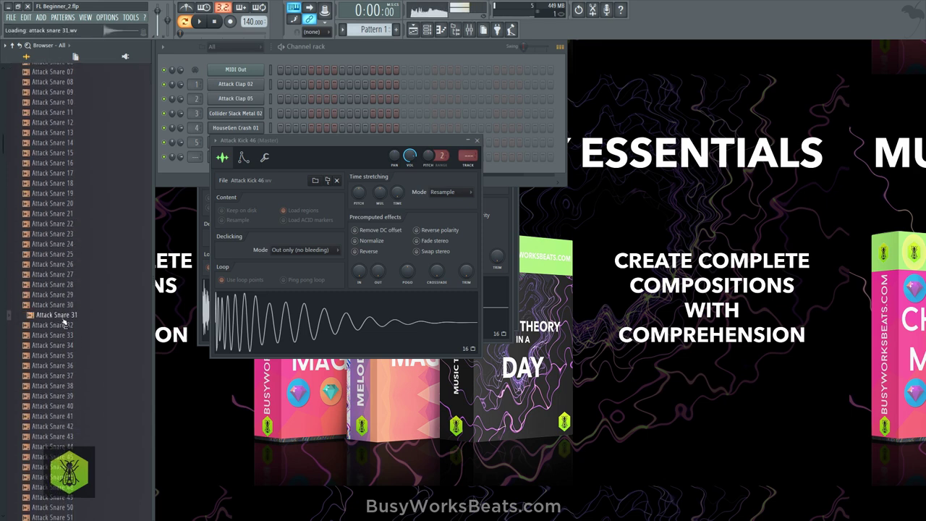
Step: Load Attack Snare 31 into a new channel and collapse the browser to its top-level folders
{"action": "right_click", "coordinate": [63, 320]}
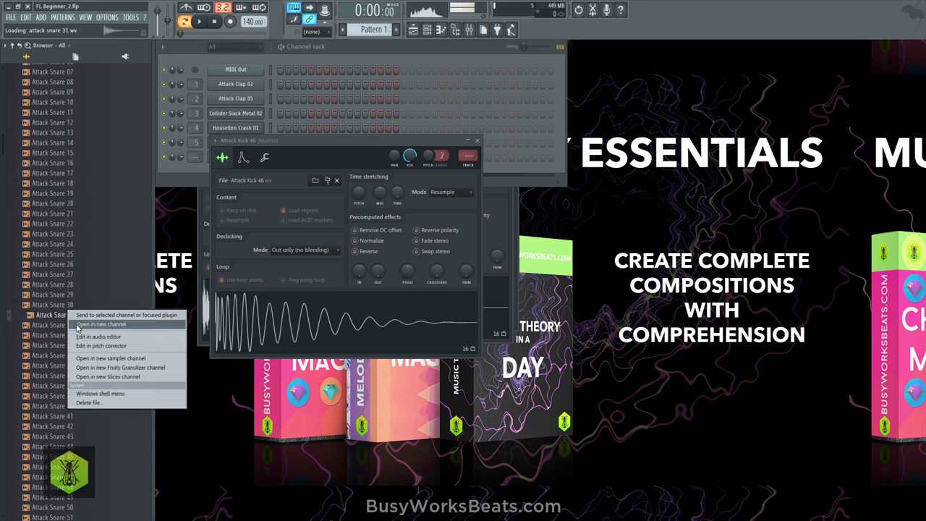
{"action": "left_click", "coordinate": [101, 313]}
{"action": "left_click", "coordinate": [196, 157]}
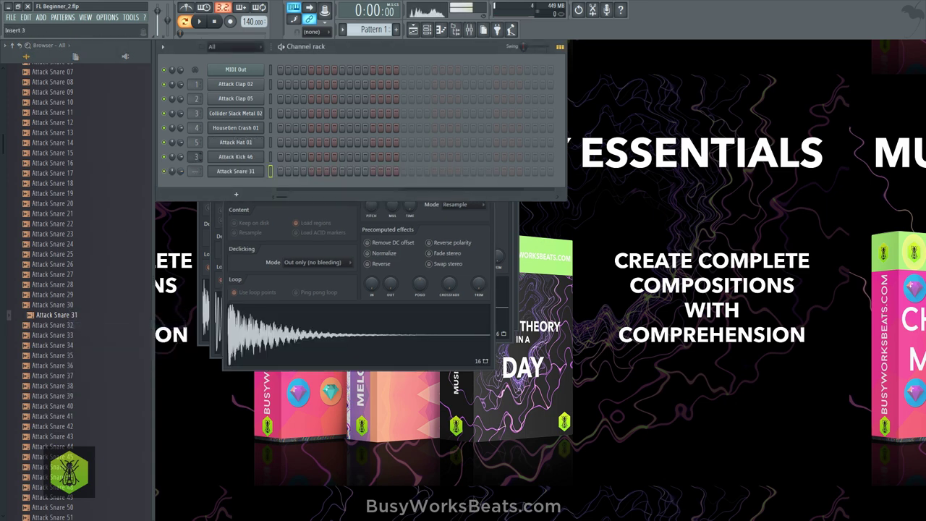
{"action": "scroll", "coordinate": [196, 170], "scroll_direction": "up", "scroll_amount": 3}
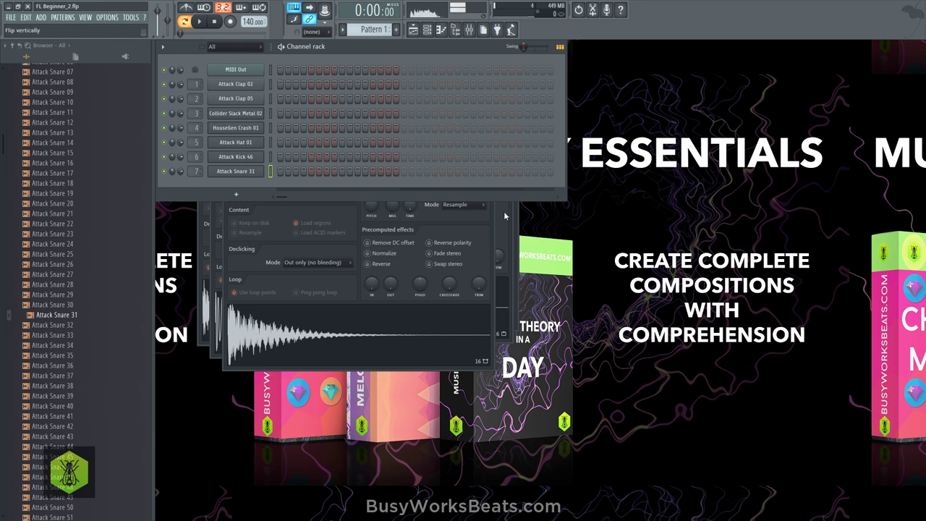
{"action": "left_click", "coordinate": [24, 64]}
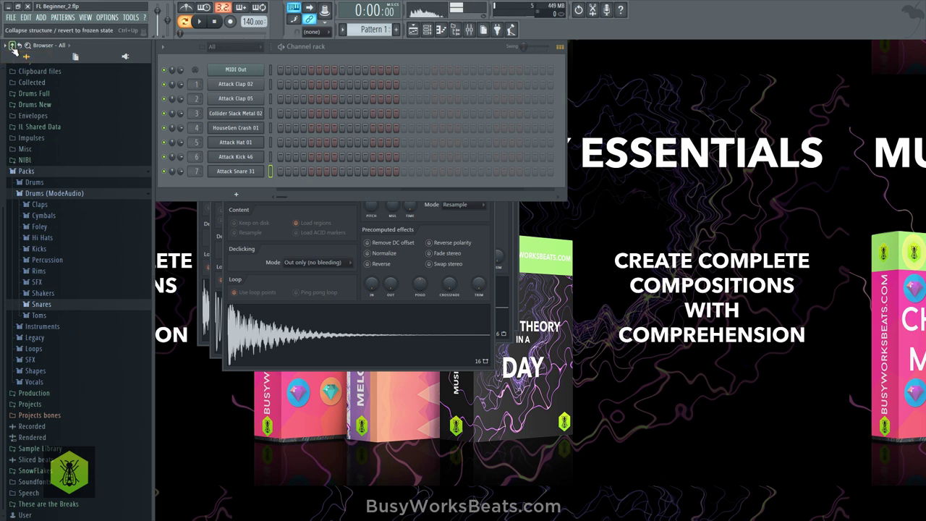
{"action": "left_click", "coordinate": [12, 46]}
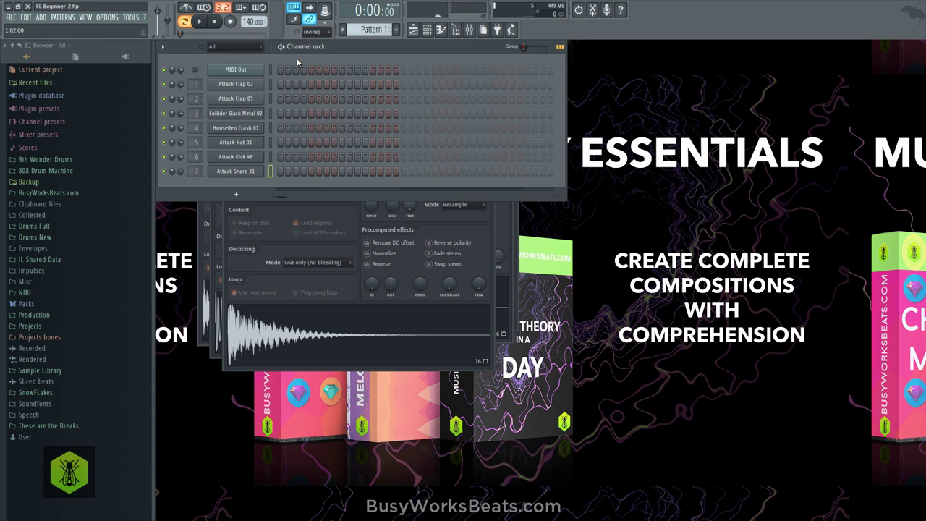
Step: Add a GMS synth channel to the Channel rack and reposition its window
{"action": "left_click", "coordinate": [252, 196]}
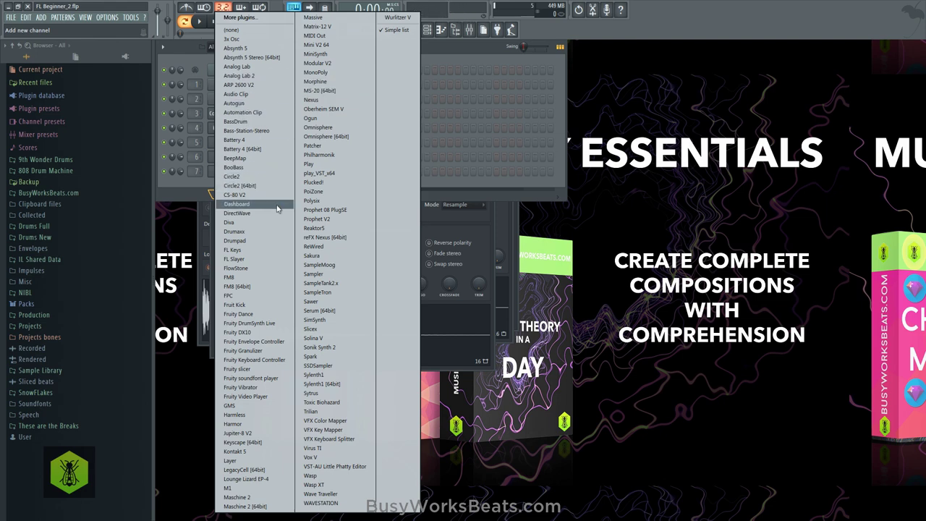
{"action": "left_click", "coordinate": [232, 406]}
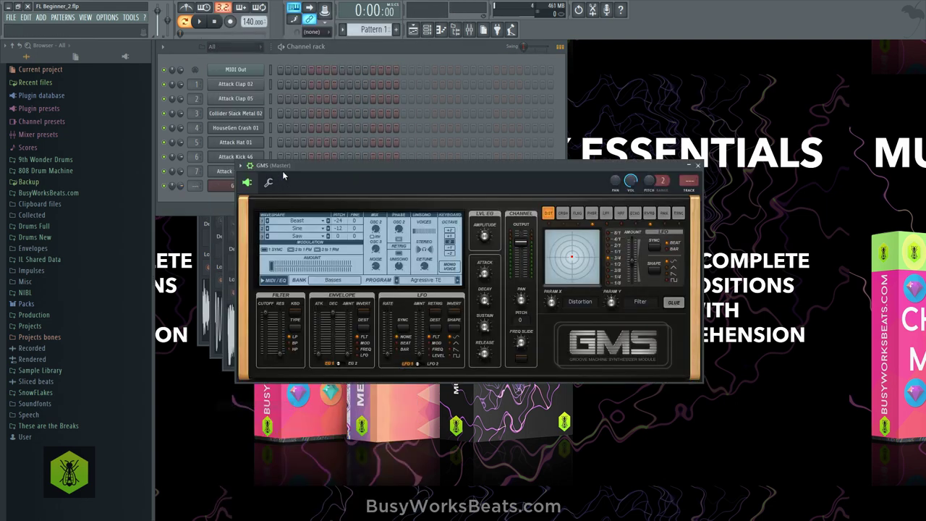
{"action": "left_click", "coordinate": [270, 186]}
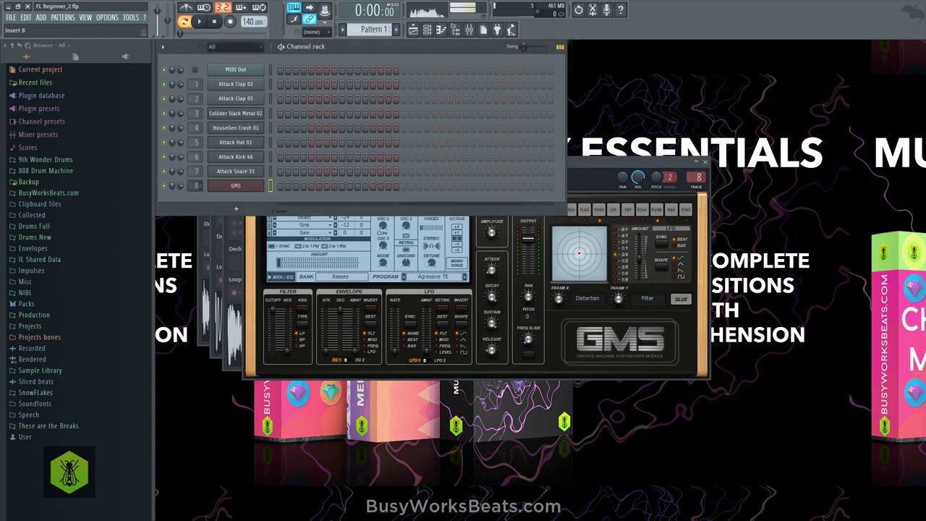
{"action": "left_click_drag", "start_coordinate": [571, 161], "coordinate": [566, 144]}
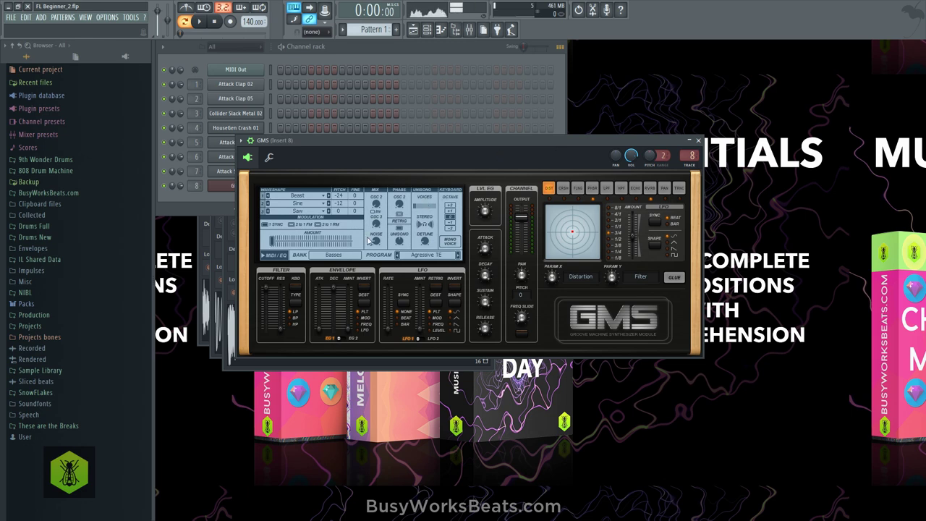
Step: Load GMS's 5. User bank 1. Default program and play a few test notes, up to C6
{"action": "left_click", "coordinate": [339, 258]}
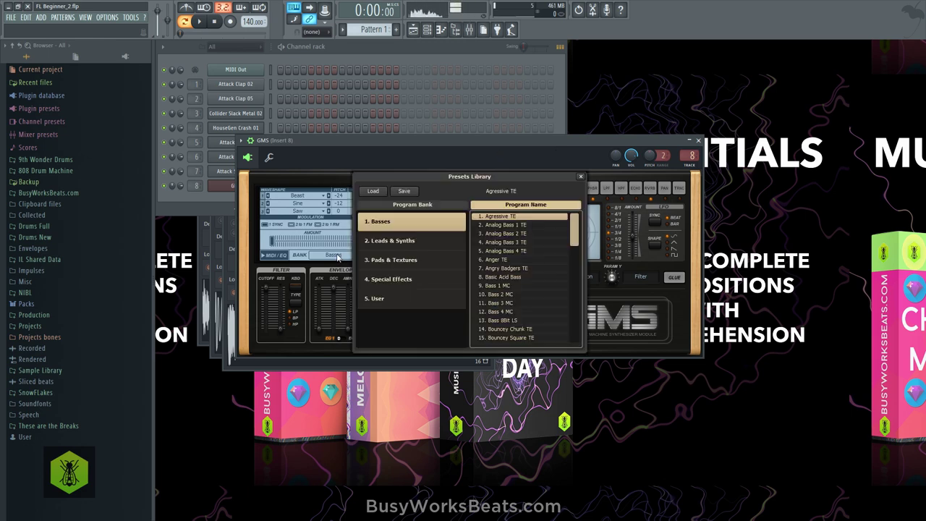
{"action": "left_click", "coordinate": [383, 298]}
{"action": "double_click", "coordinate": [496, 216]}
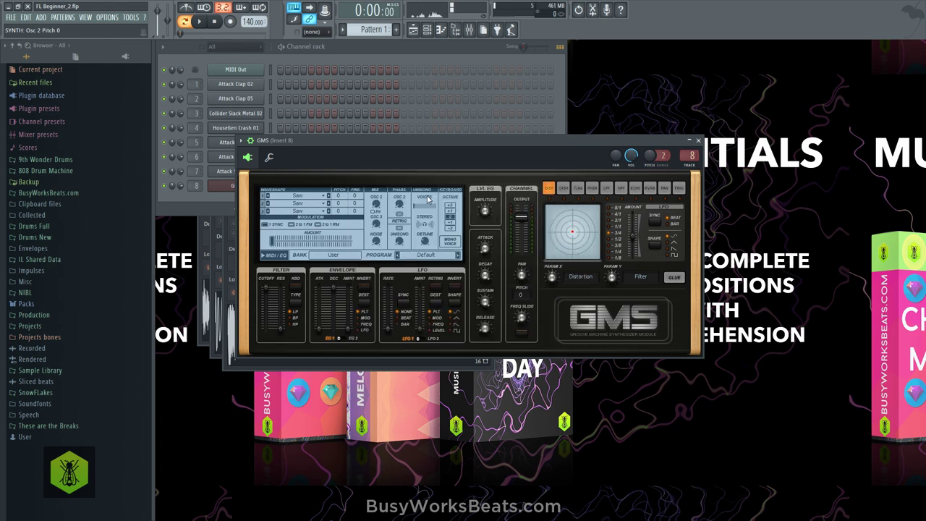
{"action": "key", "text": "v"}
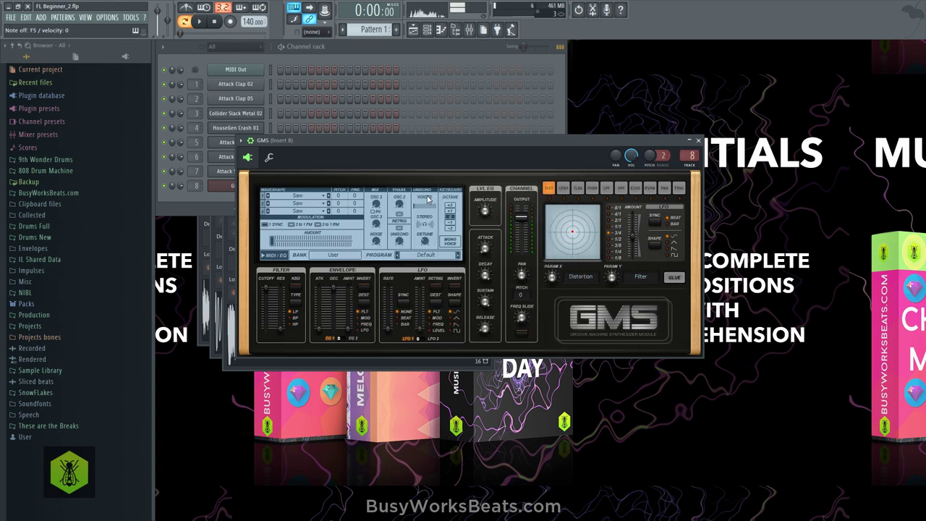
{"action": "key", "text": "m"}
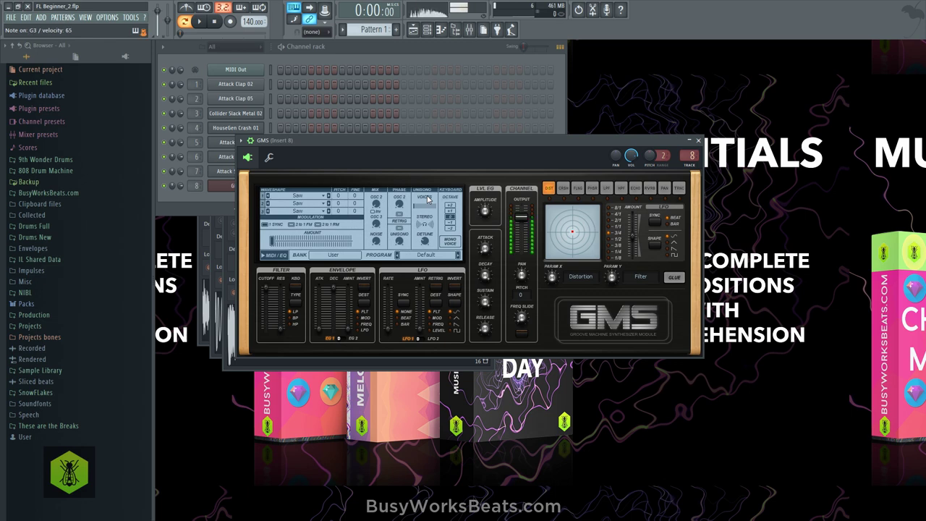
{"action": "key", "text": "comma"}
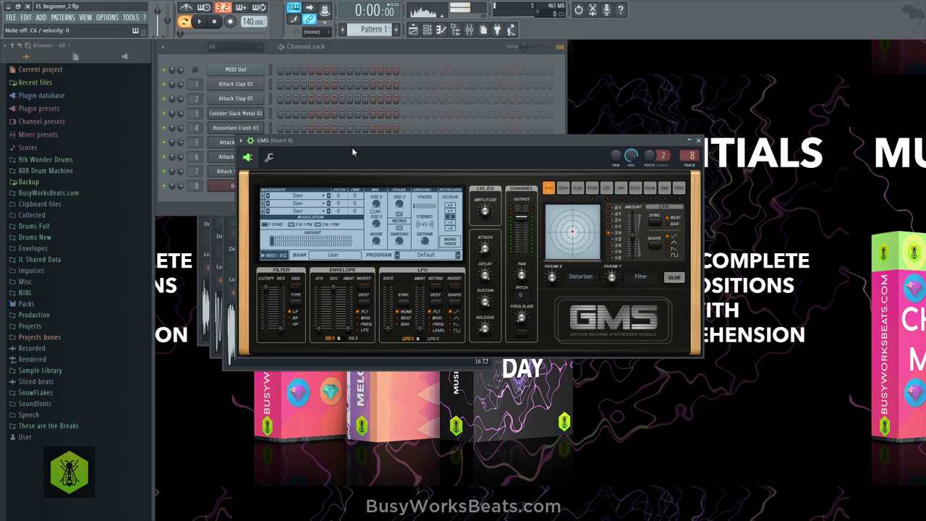
{"action": "left_click_drag", "start_coordinate": [344, 140], "coordinate": [260, 222]}
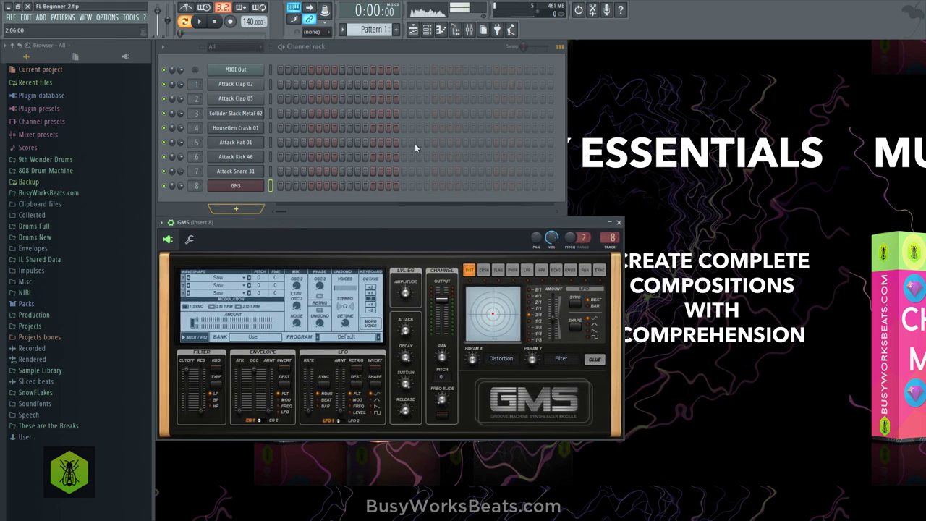
Step: Hide the browser, add an FL Keys piano channel, and close the FL Keys and GMS windows
{"action": "left_click", "coordinate": [456, 31]}
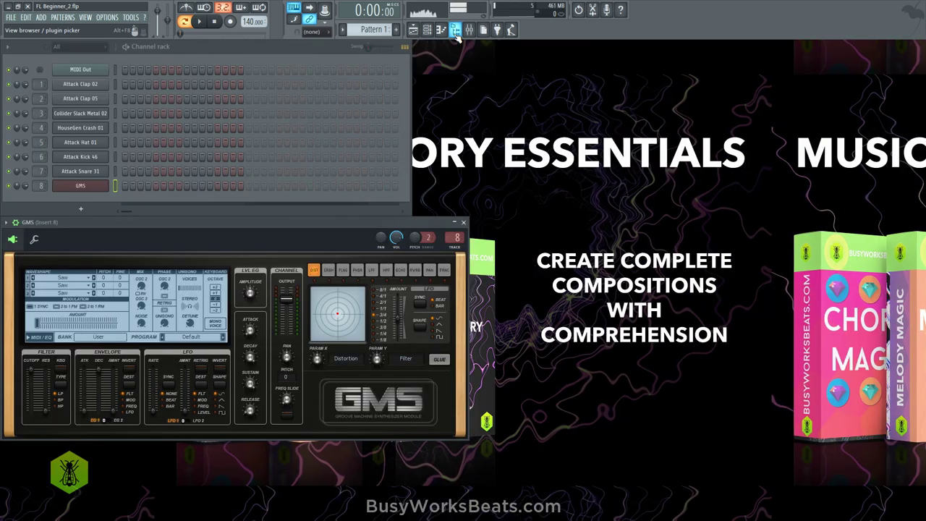
{"action": "left_click", "coordinate": [88, 209]}
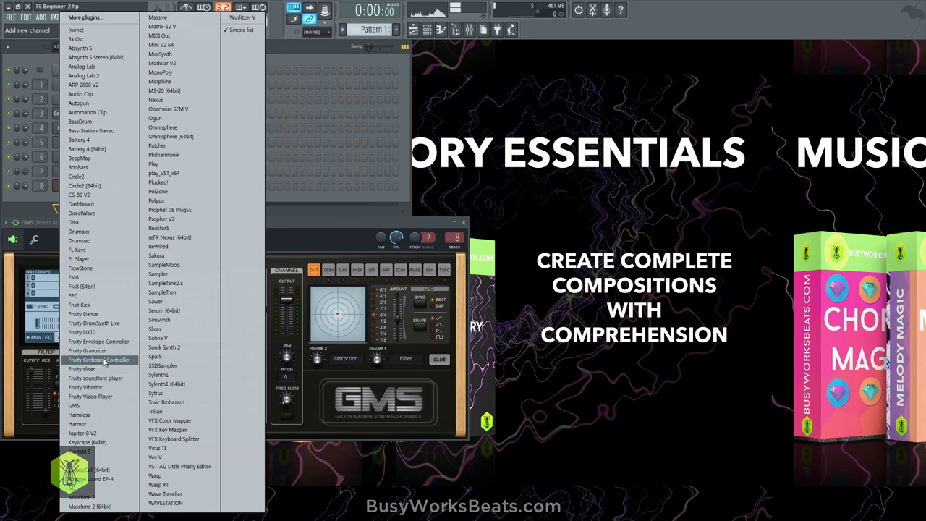
{"action": "left_click", "coordinate": [101, 250]}
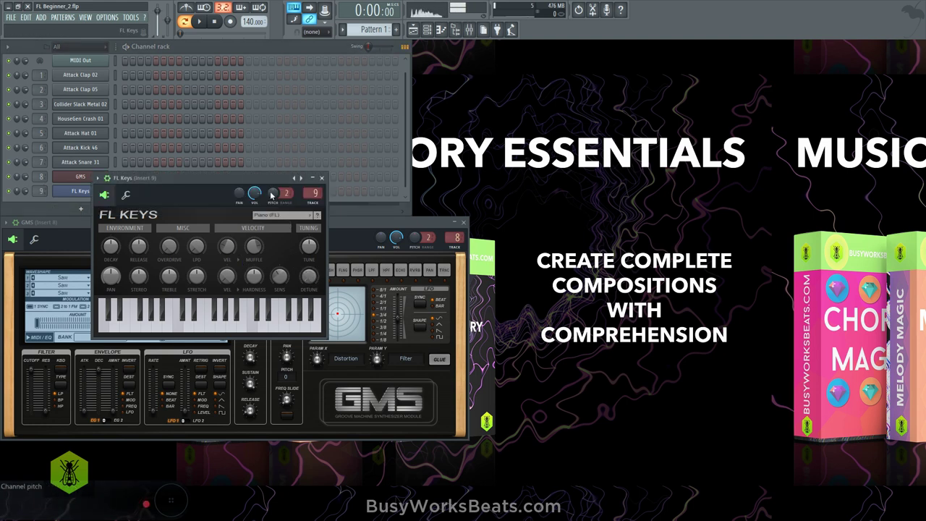
{"action": "left_click", "coordinate": [322, 179]}
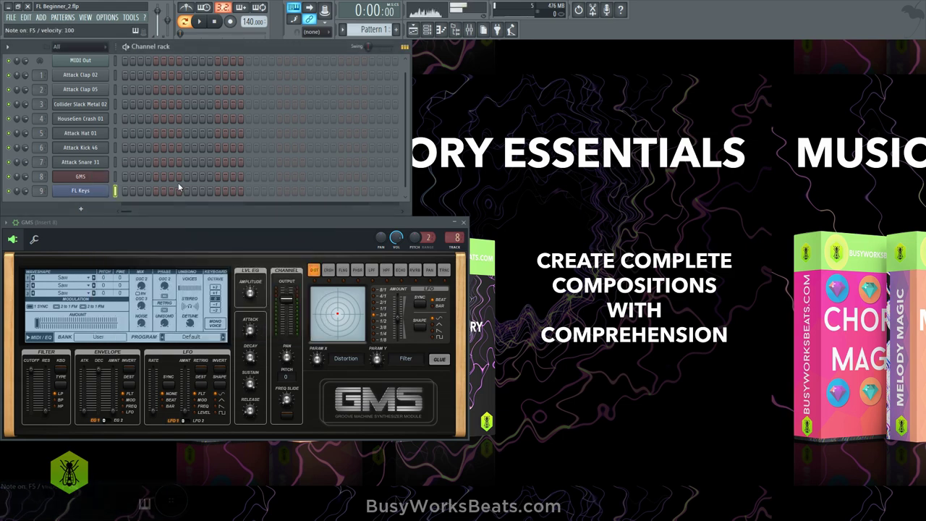
{"action": "left_click", "coordinate": [465, 223]}
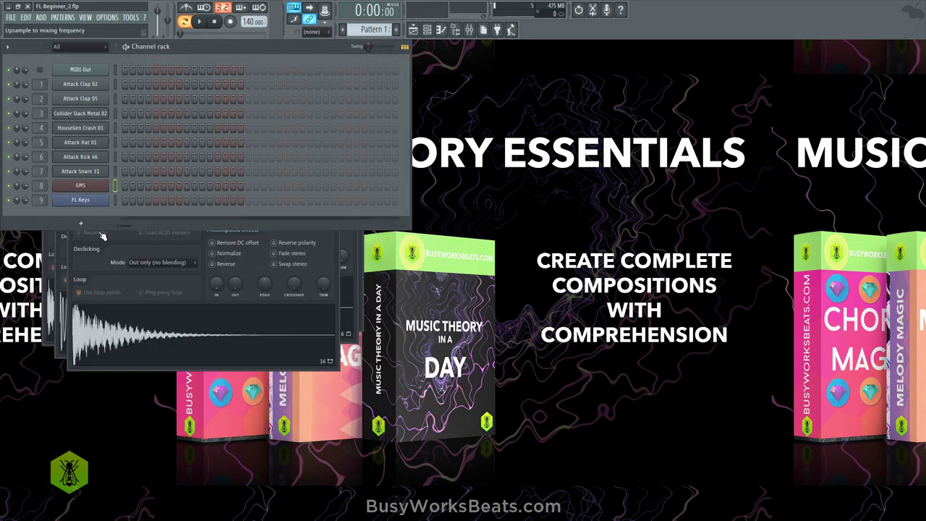
Step: Add an FL Slayer channel in Solo fixed mode, close its window and adjust its mixer insert
{"action": "left_click", "coordinate": [80, 218]}
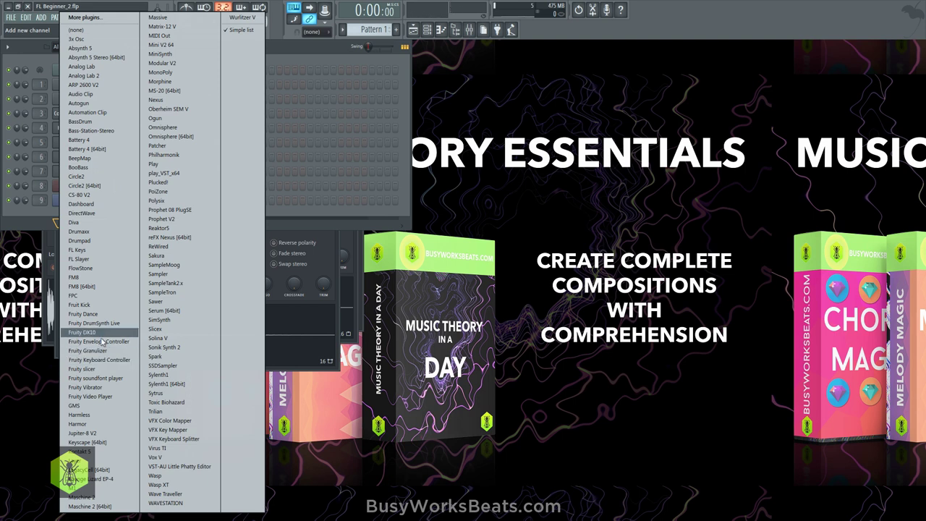
{"action": "left_click", "coordinate": [79, 259]}
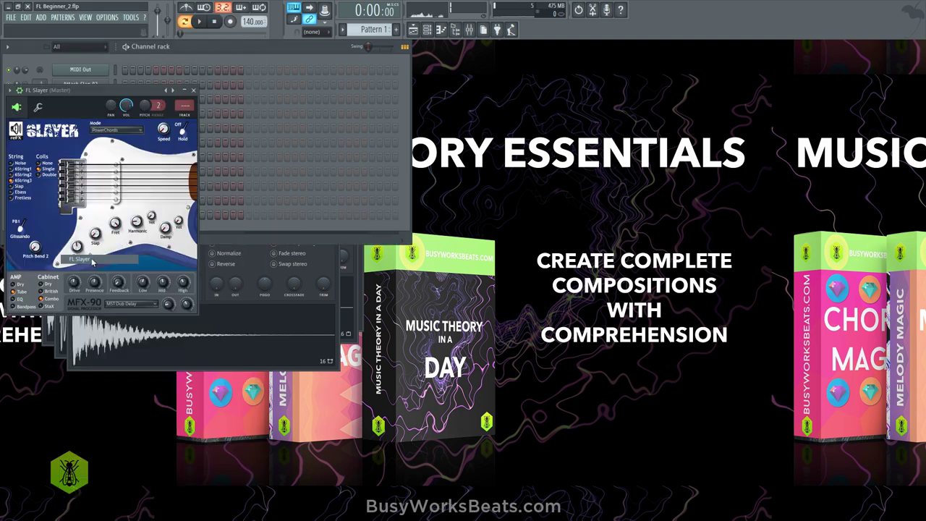
{"action": "left_click", "coordinate": [119, 132]}
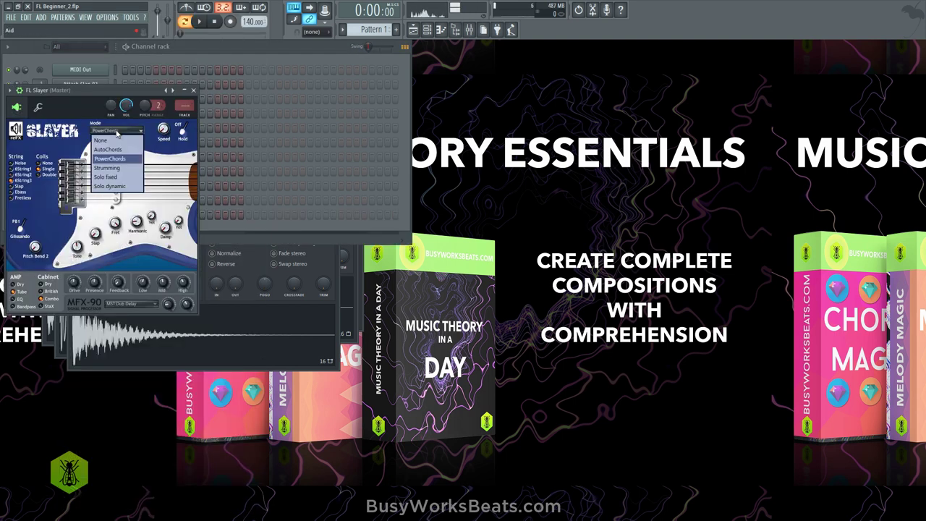
{"action": "left_click", "coordinate": [122, 178]}
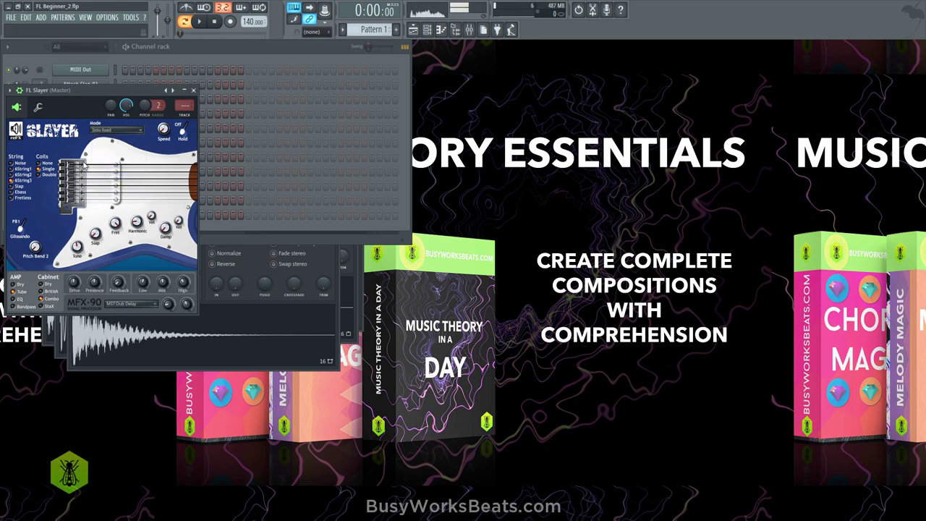
{"action": "left_click", "coordinate": [137, 131]}
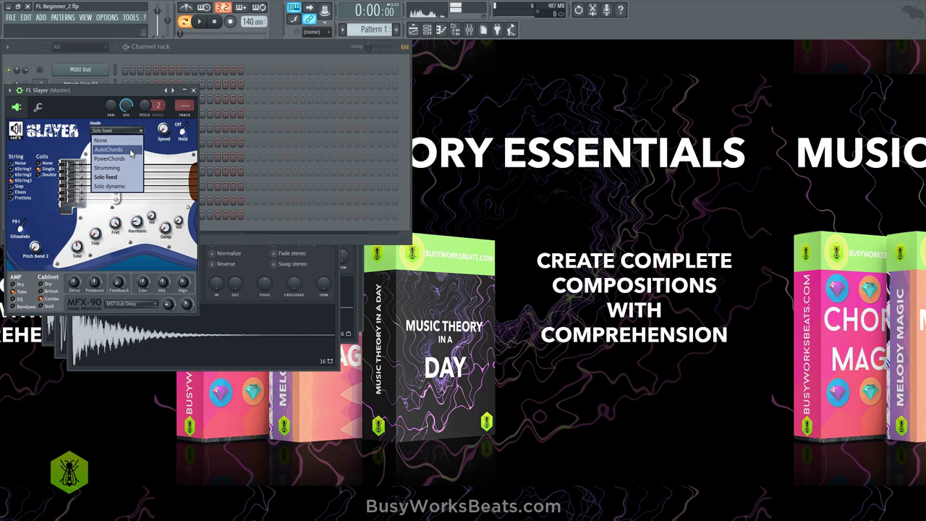
{"action": "left_click", "coordinate": [102, 96]}
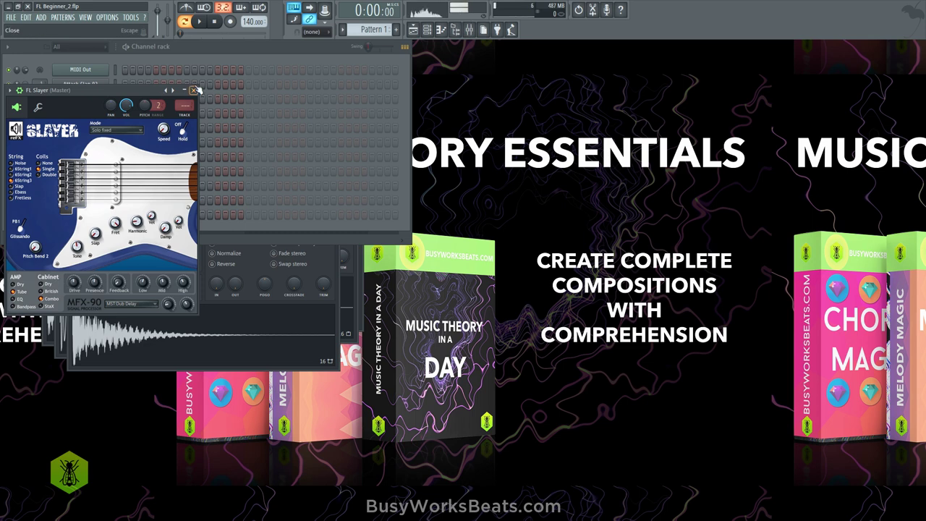
{"action": "left_click", "coordinate": [193, 90]}
{"action": "scroll", "coordinate": [40, 214], "scroll_direction": "up", "scroll_amount": 7}
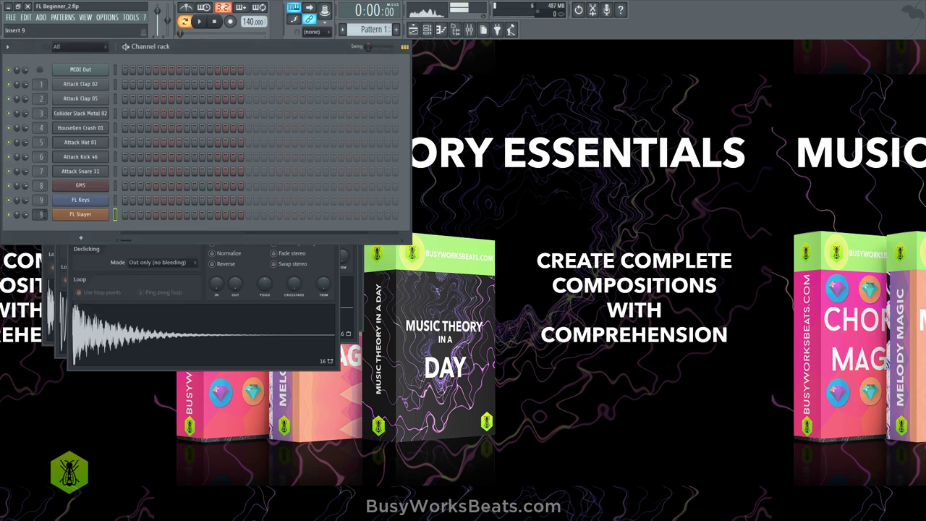
Step: Select the GMS channel, enable the metronome and play the pattern back
{"action": "left_click", "coordinate": [115, 185]}
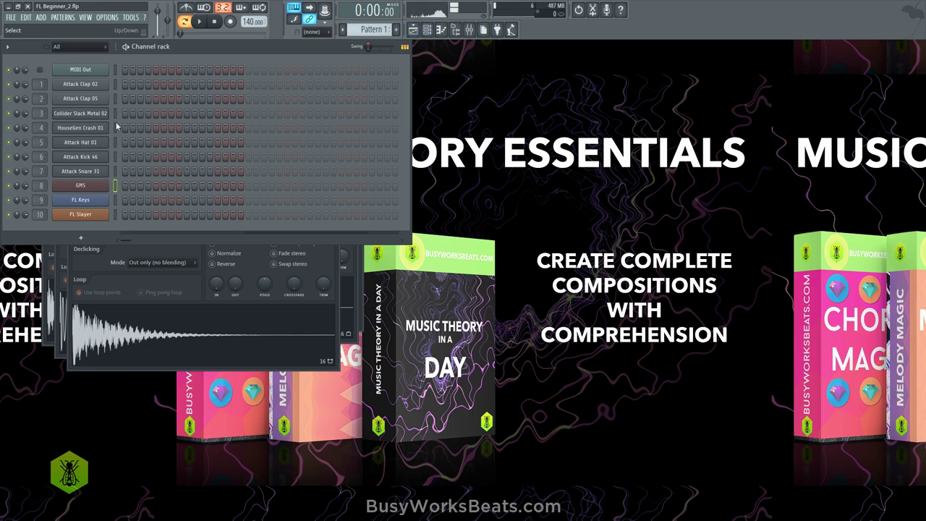
{"action": "left_click", "coordinate": [190, 9]}
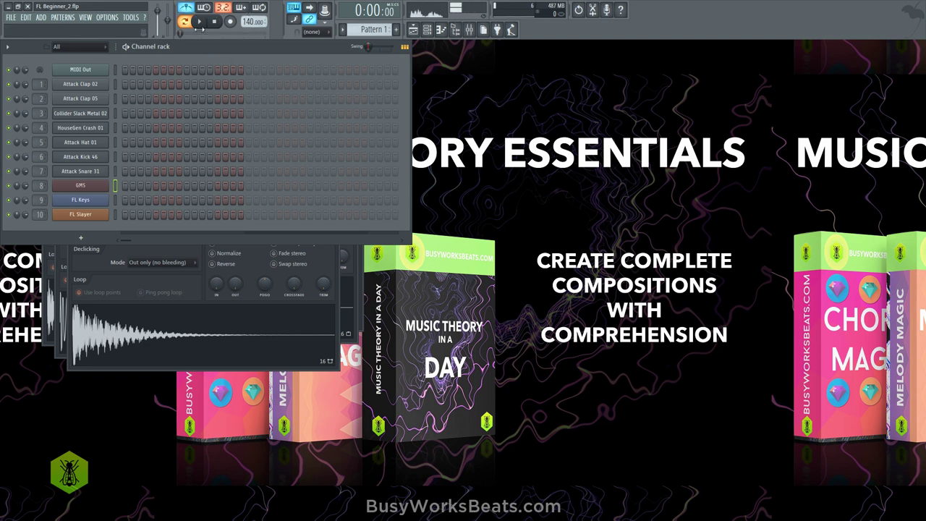
{"action": "left_click", "coordinate": [199, 22]}
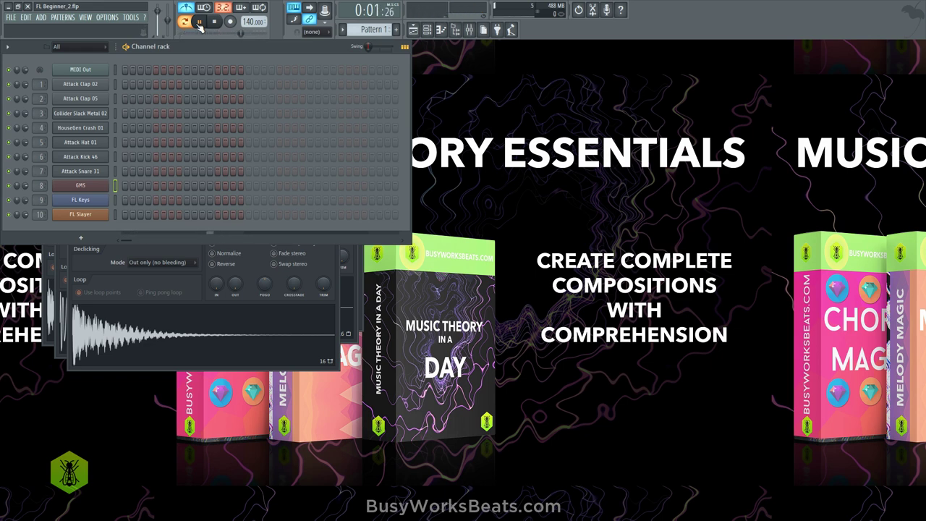
{"action": "left_click", "coordinate": [199, 22]}
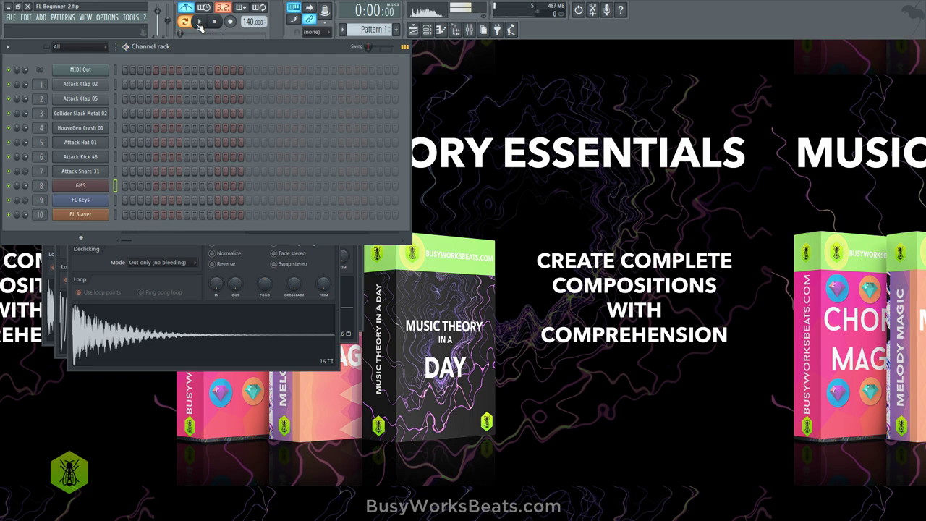
{"action": "left_click", "coordinate": [199, 22]}
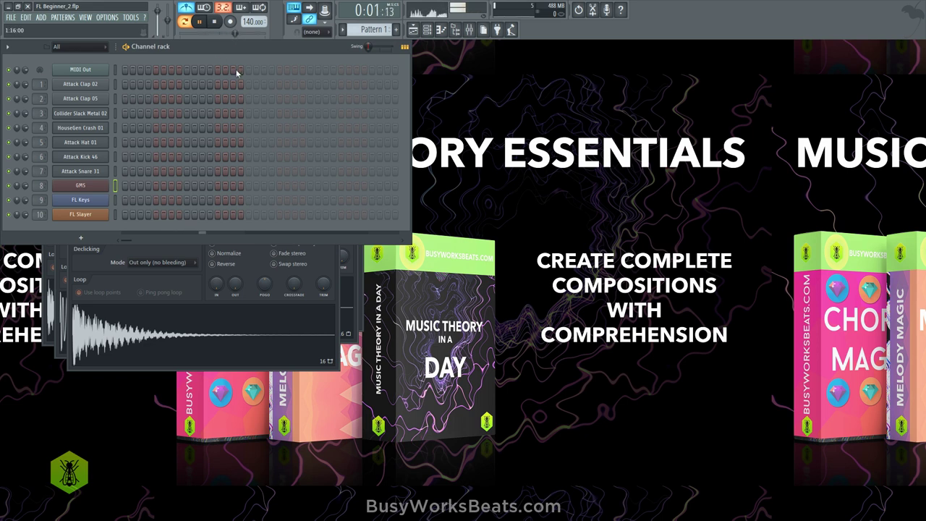
Step: Stop playback and narrow the channel rack window
{"action": "key", "text": "space"}
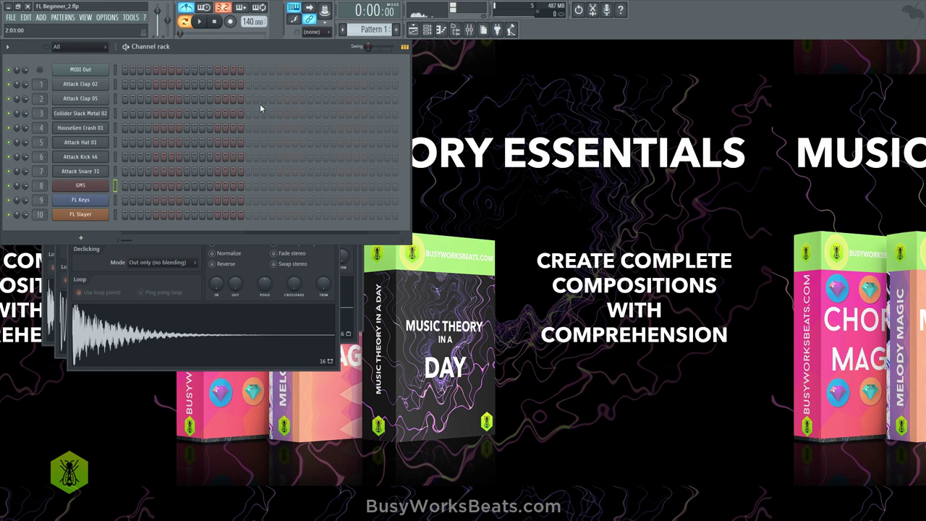
{"action": "left_click_drag", "start_coordinate": [410, 106], "coordinate": [380, 110]}
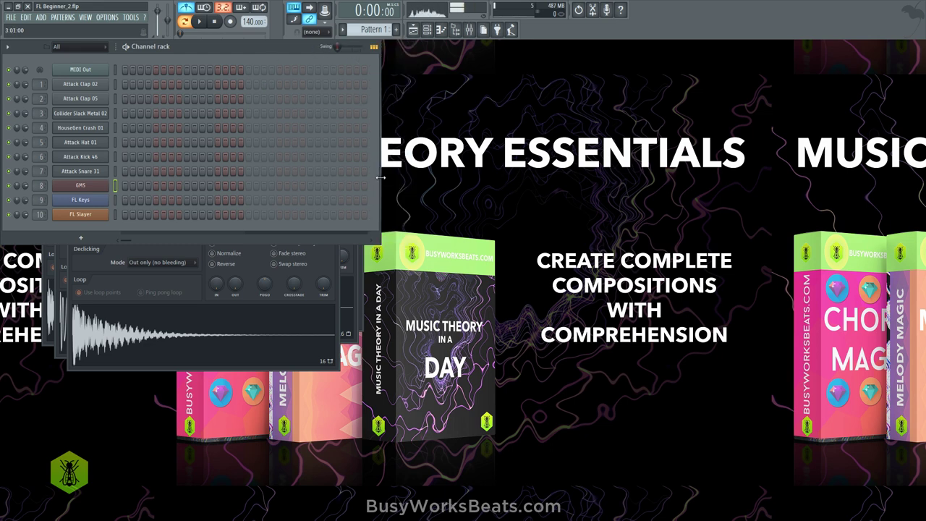
{"action": "mouse_move", "coordinate": [389, 180]}
{"action": "left_mouse_down"}
{"action": "mouse_move", "coordinate": [411, 181]}
{"action": "mouse_move", "coordinate": [381, 182]}
{"action": "left_mouse_up"}
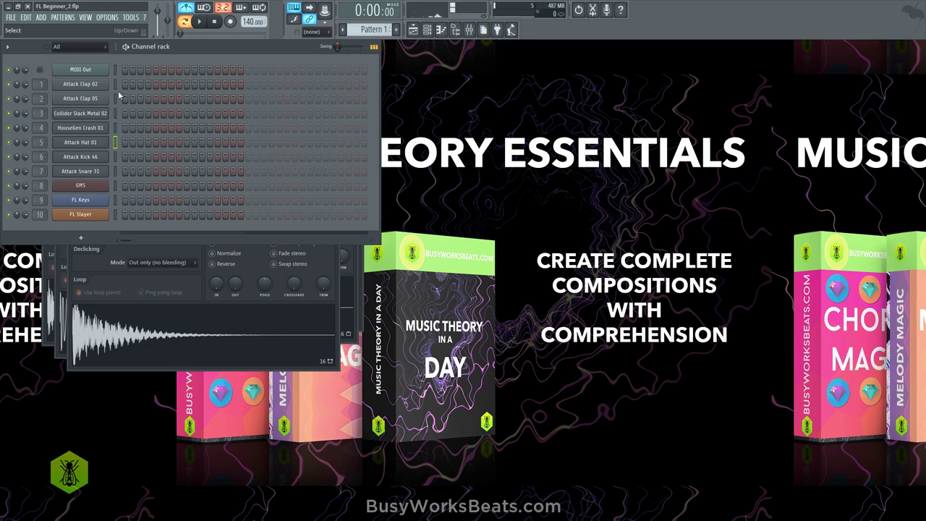
Step: Add two Attack Kick 46 hits and slow the tempo to 88 BPM
{"action": "left_click", "coordinate": [125, 156]}
{"action": "left_click_drag", "start_coordinate": [253, 21], "coordinate": [252, 25]}
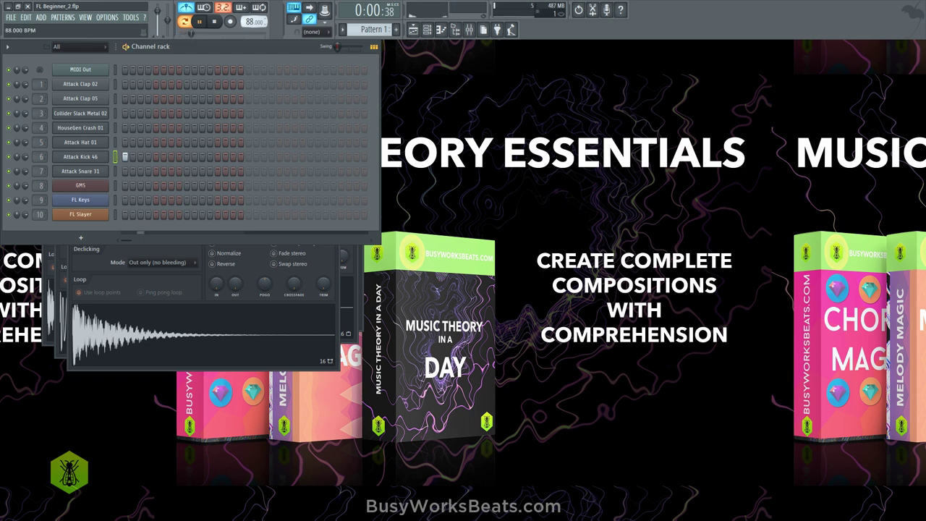
{"action": "key", "text": "space"}
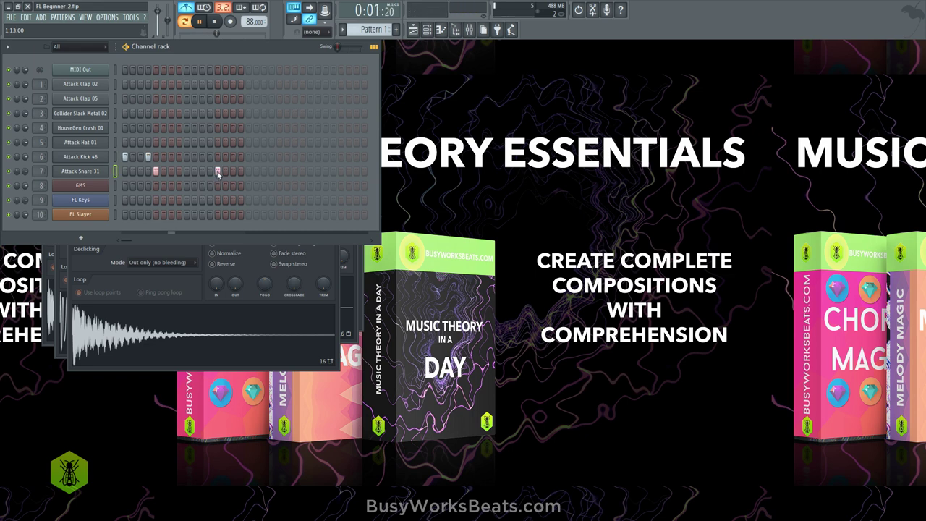
{"action": "left_click", "coordinate": [194, 157]}
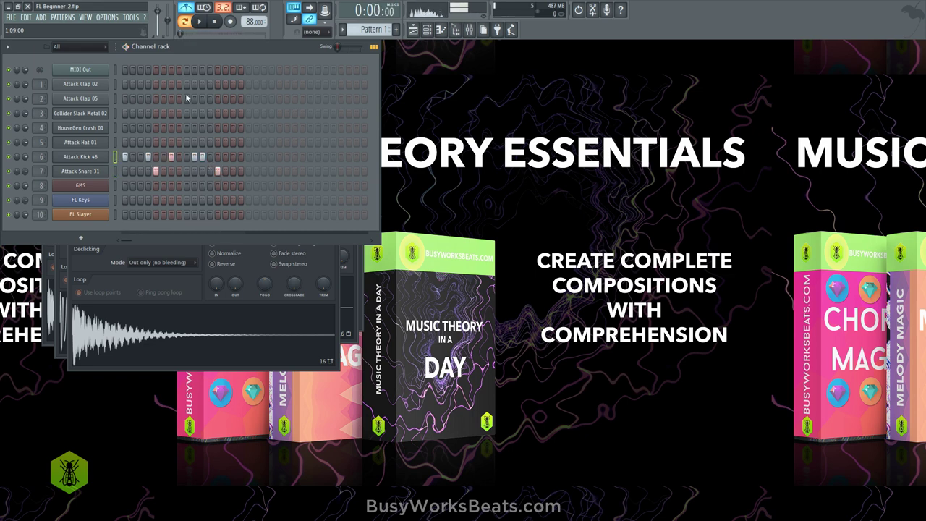
{"action": "key", "text": "space"}
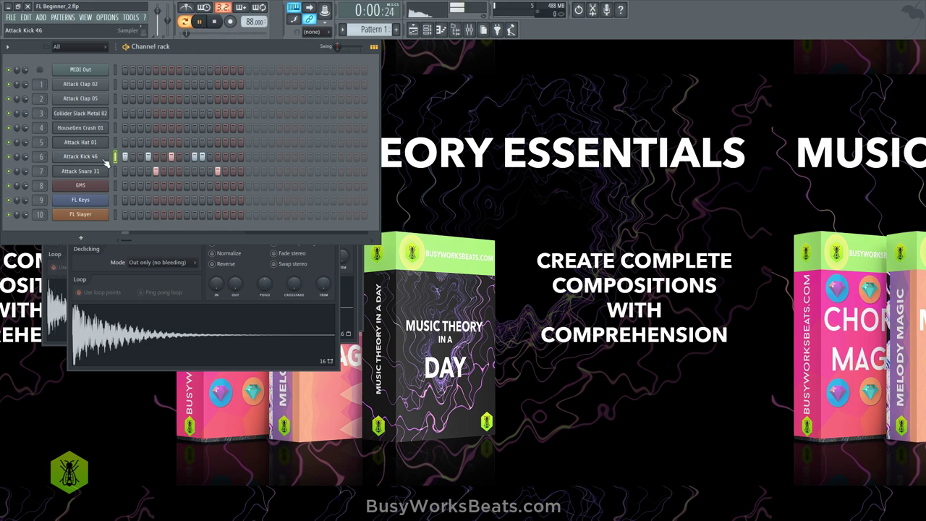
Step: Open the Attack Kick 46 channel settings, then close all leftover settings windows
{"action": "left_click", "coordinate": [80, 156]}
{"action": "left_click", "coordinate": [322, 140]}
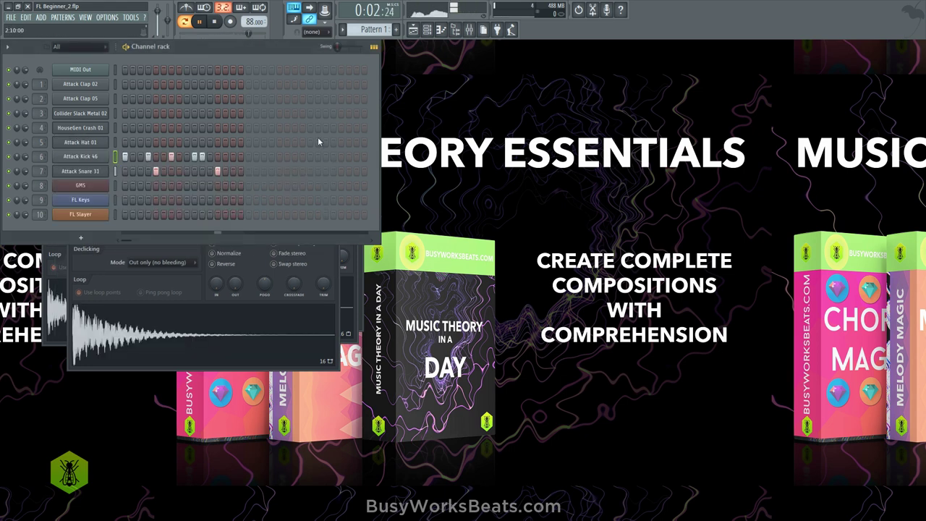
{"action": "left_click", "coordinate": [334, 240]}
{"action": "left_click", "coordinate": [335, 155]}
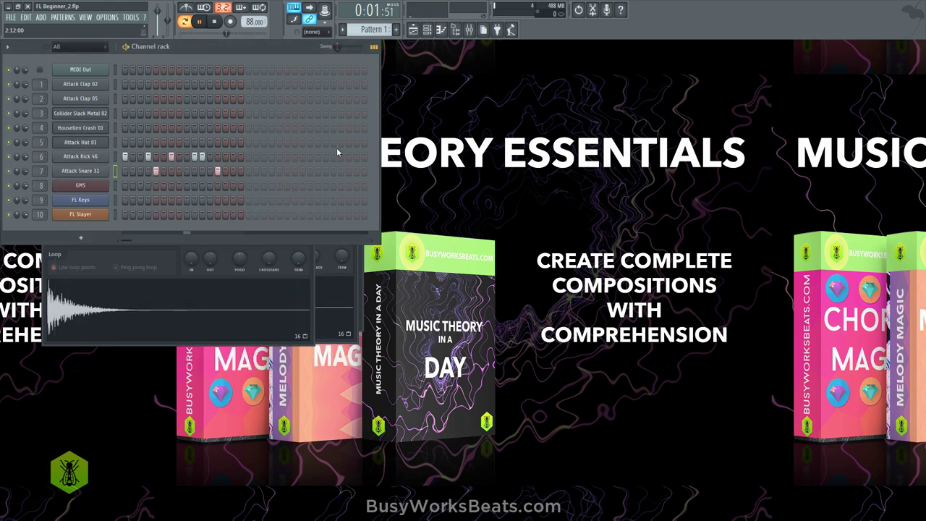
Step: Place Pattern 1 clips at bars 1 and 2 of Track 1 in the playlist
{"action": "left_click", "coordinate": [414, 31]}
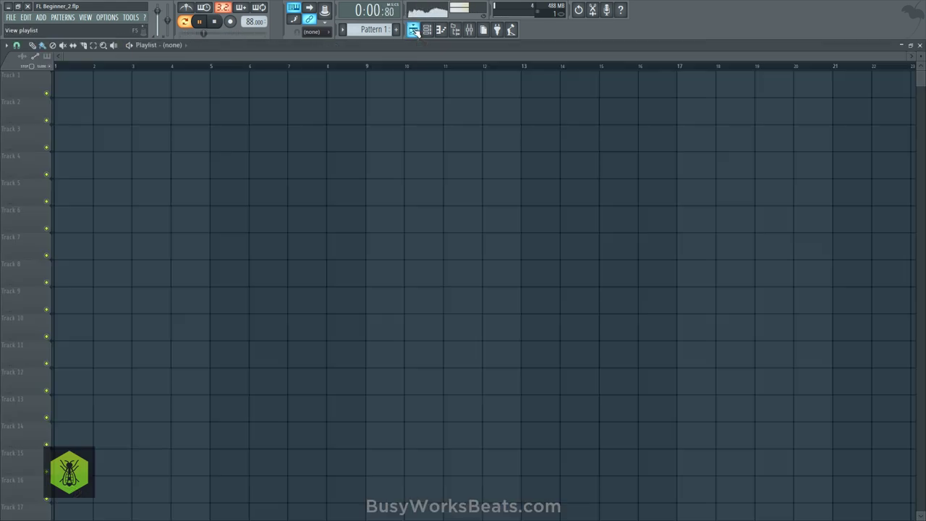
{"action": "left_click", "coordinate": [63, 77]}
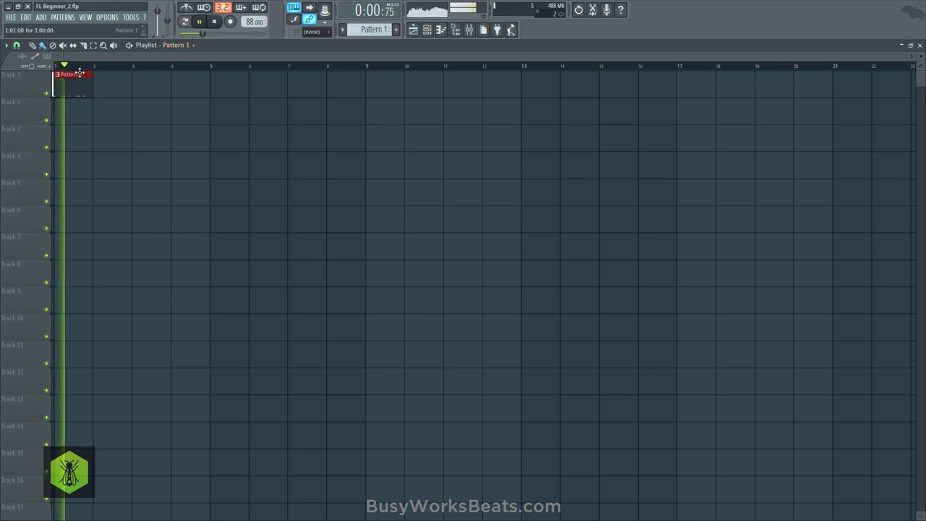
{"action": "key", "text": "space"}
{"action": "left_click", "coordinate": [95, 79]}
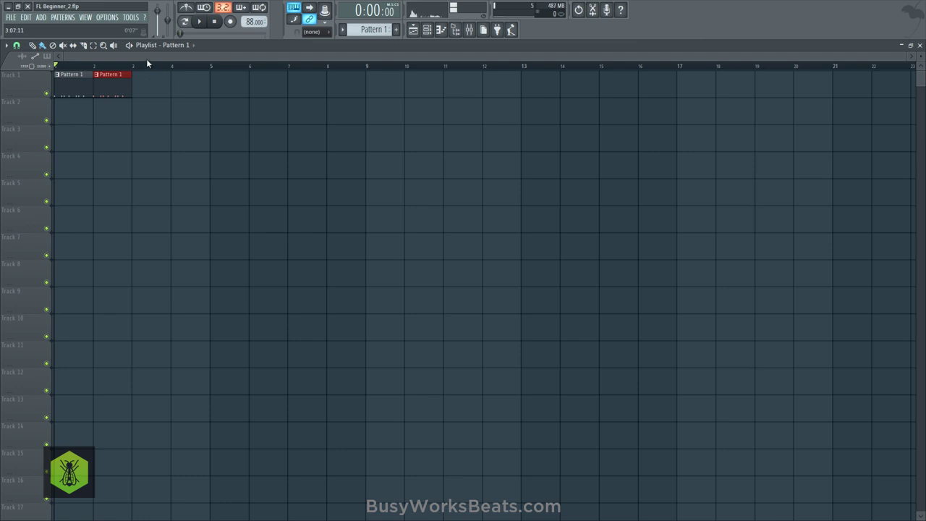
{"action": "scroll", "coordinate": [146, 76], "scroll_direction": "down", "scroll_amount": 4}
{"action": "scroll", "coordinate": [146, 131], "scroll_direction": "up", "scroll_amount": 4}
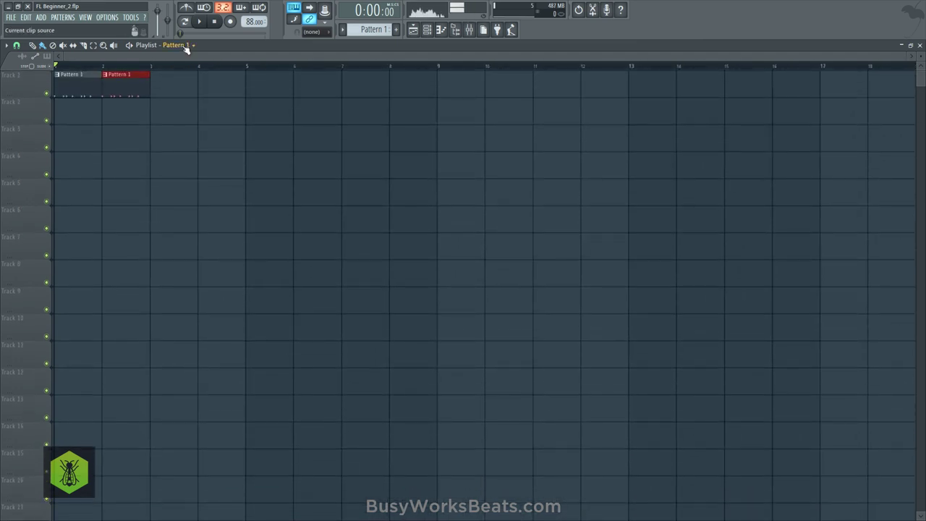
{"action": "left_click", "coordinate": [181, 45]}
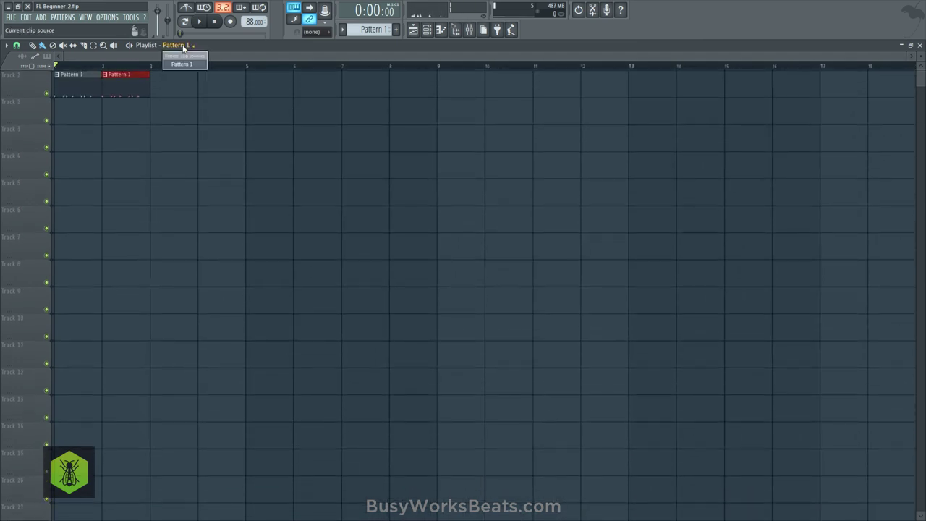
{"action": "left_click", "coordinate": [53, 61]}
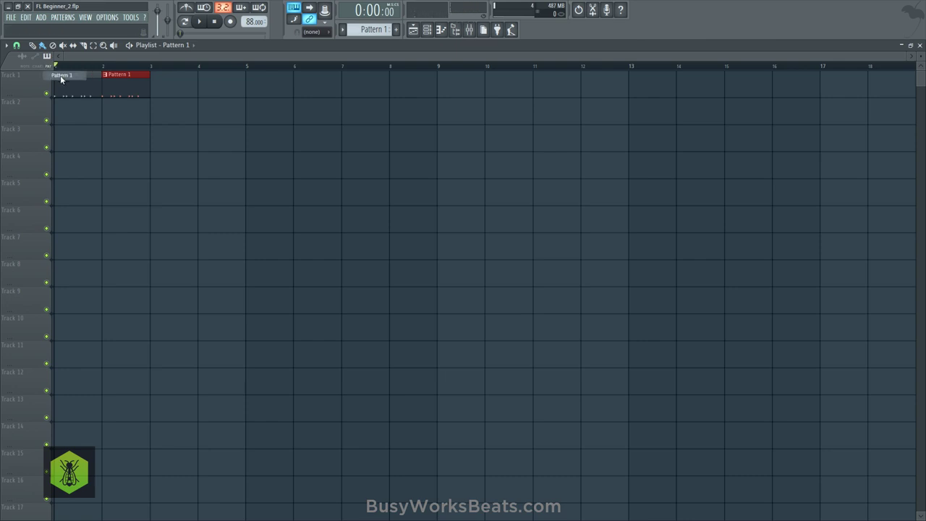
Step: Duplicate both clips into bars 3–4 with Ctrl+B, then reopen the channel rack and play
{"action": "left_click", "coordinate": [61, 80]}
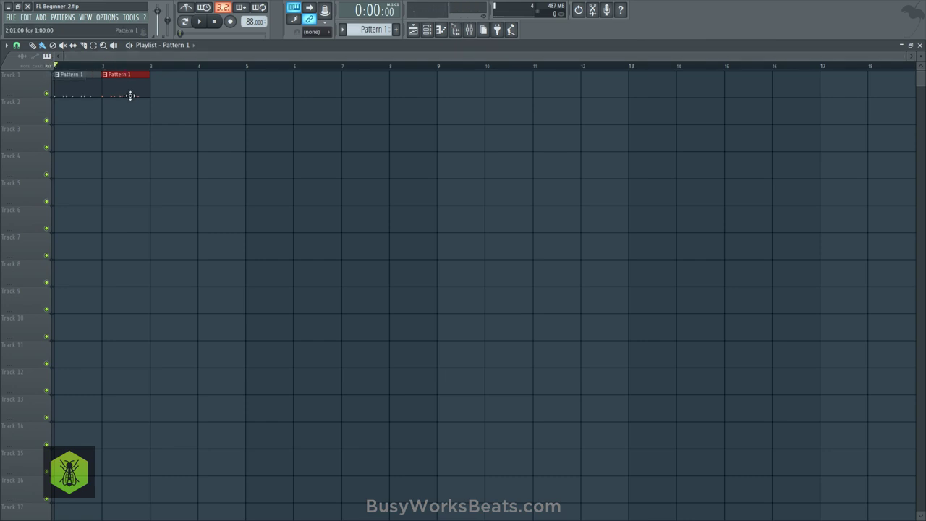
{"action": "left_click_drag", "start_coordinate": [160, 122], "coordinate": [85, 68]}
{"action": "key", "text": "ctrl+b"}
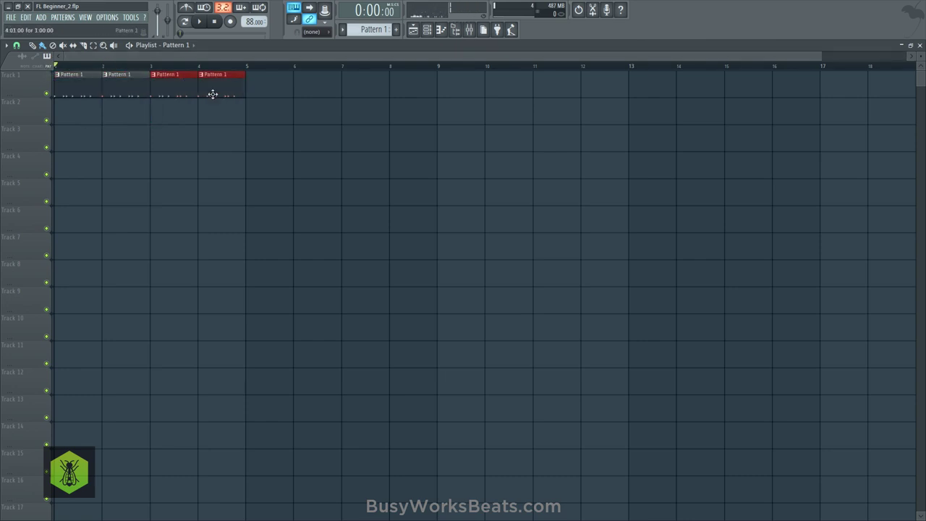
{"action": "left_click", "coordinate": [426, 29]}
{"action": "key", "text": "space"}
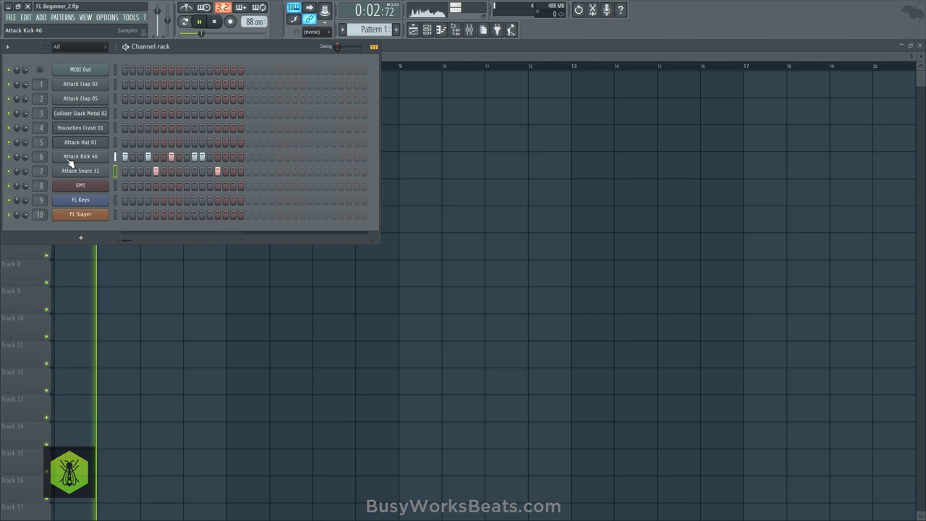
Step: Fade out the tail of the Attack Kick 46 sample in its sampler settings
{"action": "left_click", "coordinate": [101, 156]}
{"action": "key", "text": "space"}
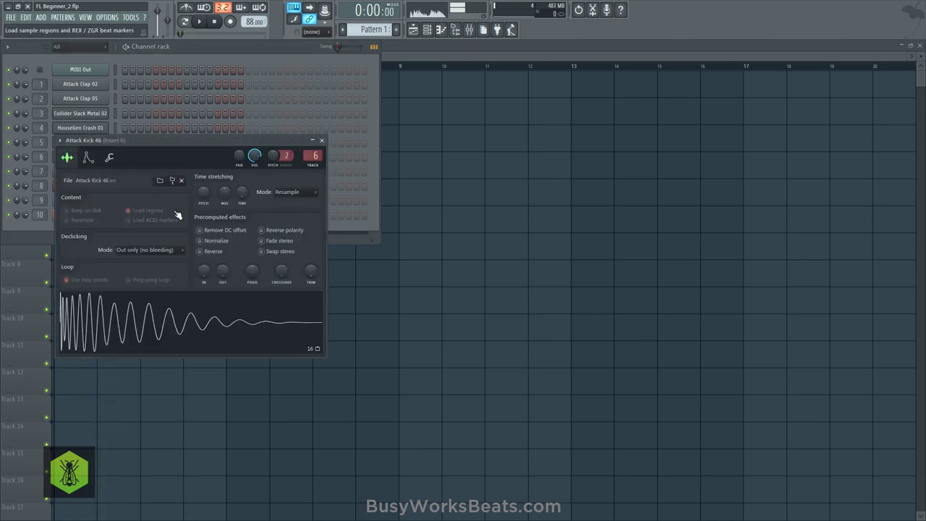
{"action": "left_click_drag", "start_coordinate": [133, 145], "coordinate": [252, 106]}
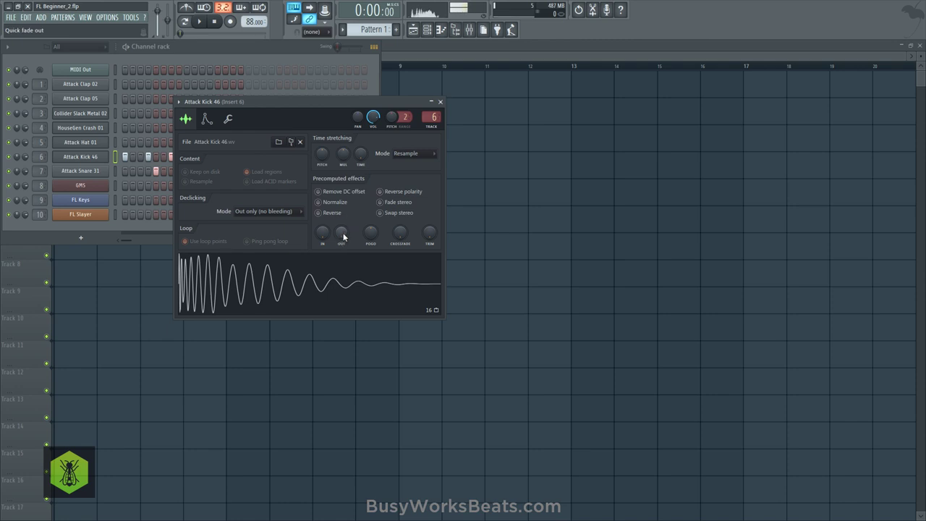
{"action": "left_click_drag", "start_coordinate": [341, 236], "coordinate": [345, 231]}
{"action": "key", "text": "space"}
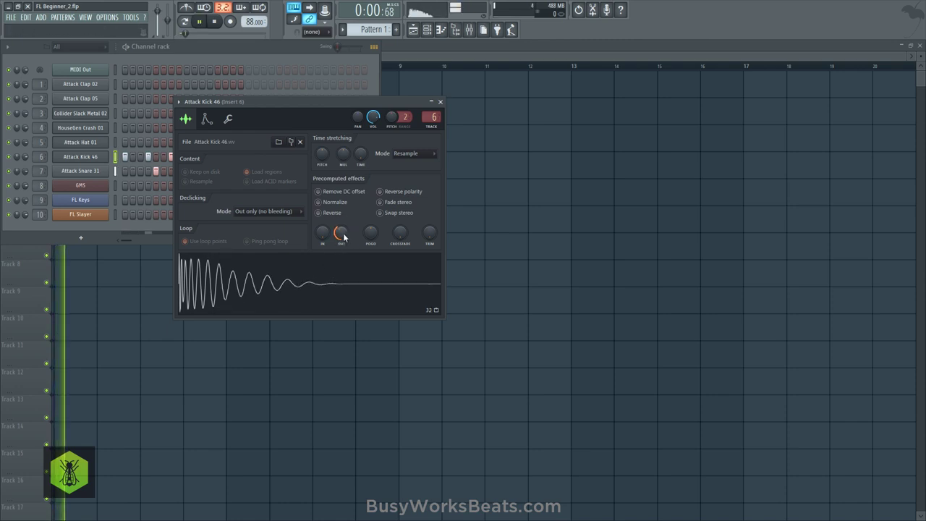
Step: Close the sampler window and raise the kick channel volume to about -2.4 dB
{"action": "left_click", "coordinate": [440, 102]}
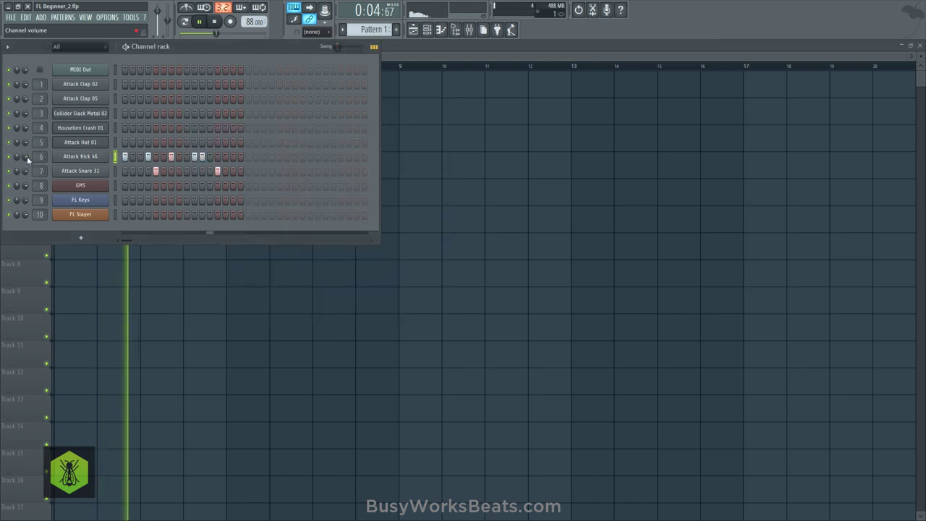
{"action": "left_click_drag", "start_coordinate": [26, 156], "coordinate": [27, 144]}
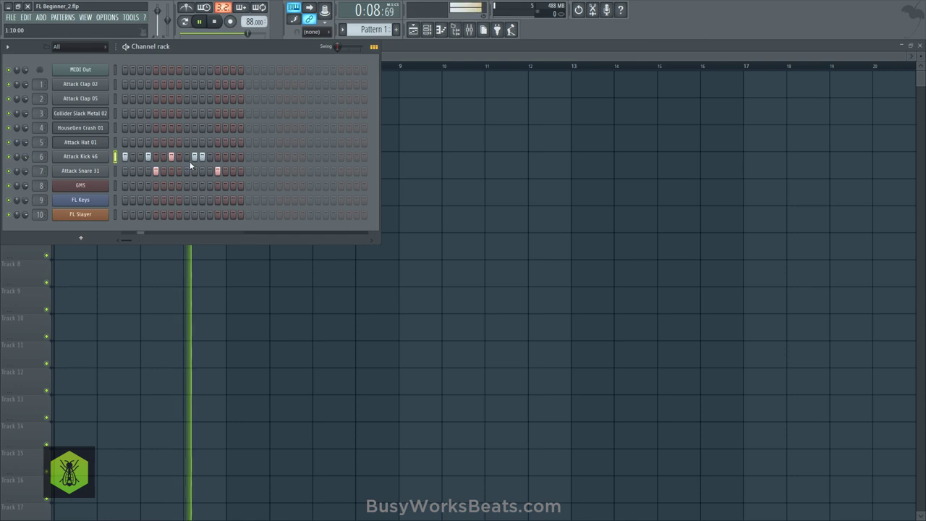
{"action": "key", "text": "space"}
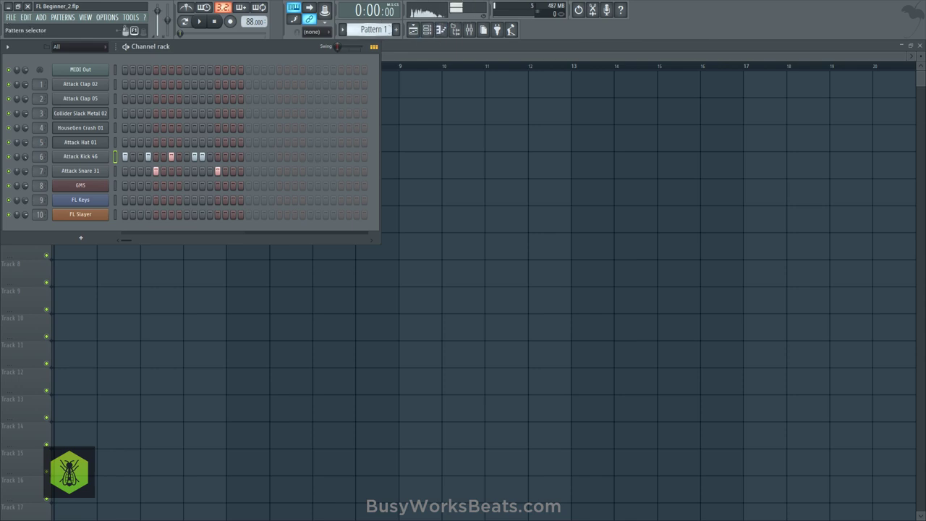
Step: Place a Pattern 2 clip at bar 1 of Track 2 in the playlist
{"action": "scroll", "coordinate": [384, 30], "scroll_direction": "down", "scroll_amount": 1}
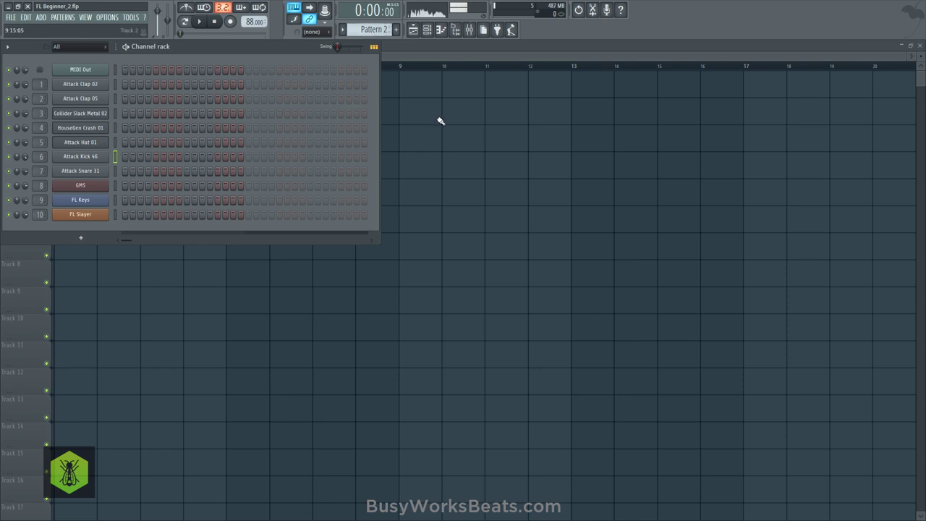
{"action": "key", "text": "F6"}
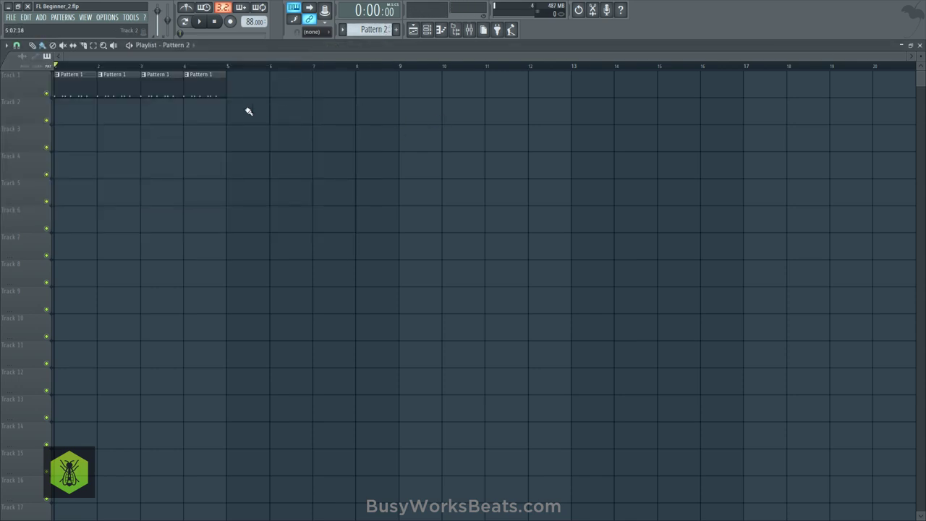
{"action": "left_click", "coordinate": [68, 113]}
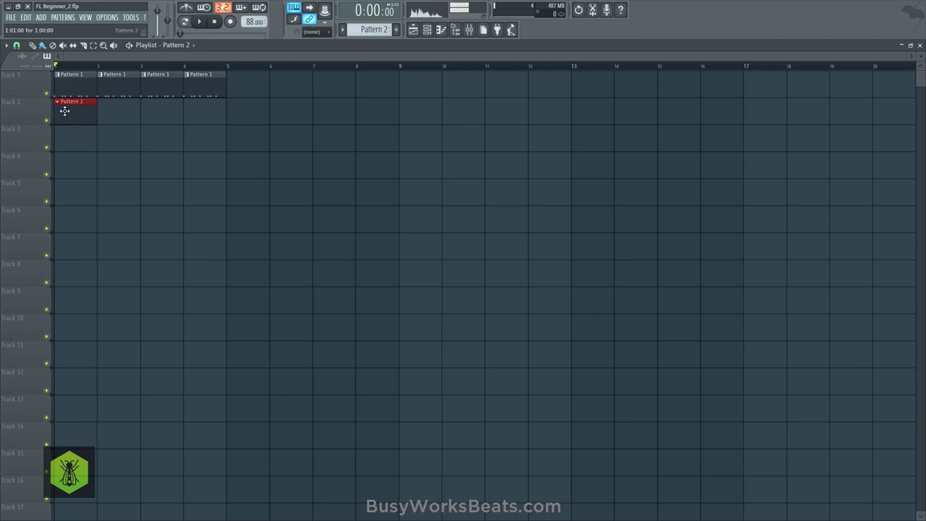
{"action": "left_click", "coordinate": [178, 45]}
{"action": "left_click", "coordinate": [181, 63]}
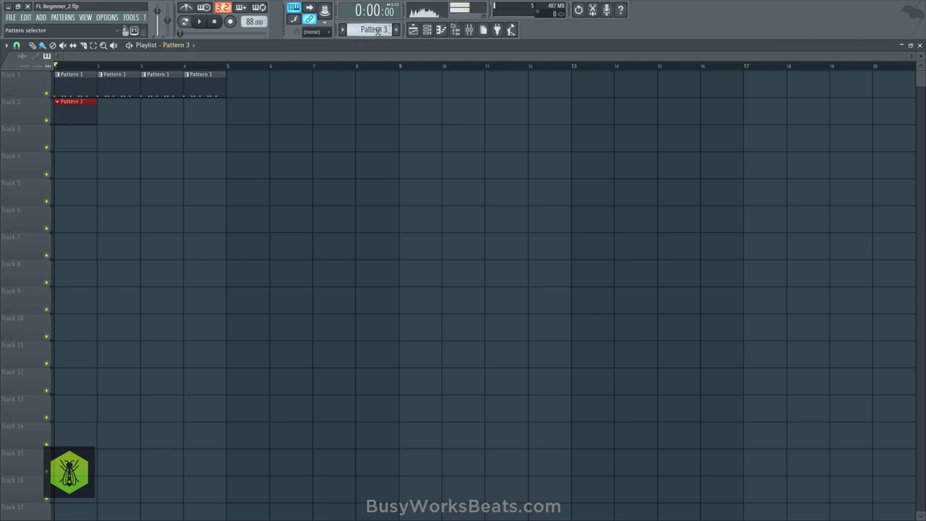
{"action": "left_click_drag", "start_coordinate": [373, 29], "coordinate": [373, 33]}
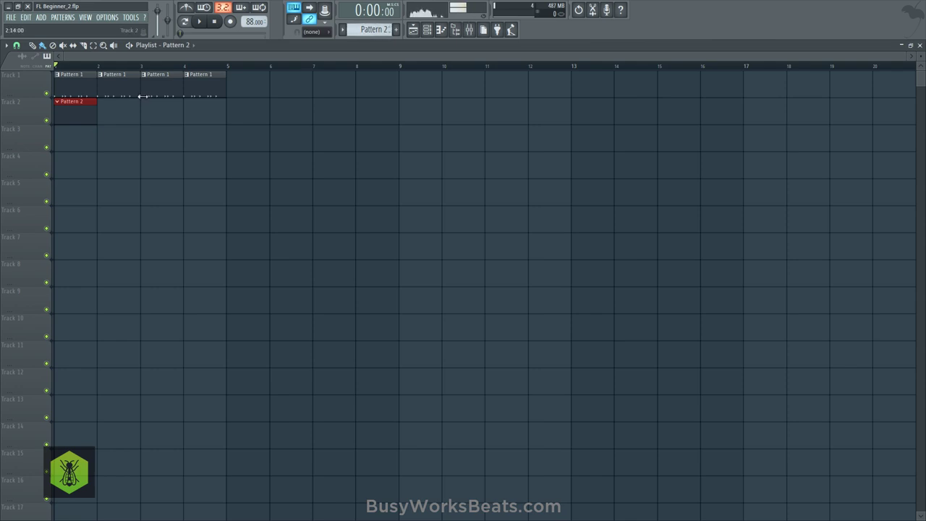
{"action": "left_click", "coordinate": [426, 29]}
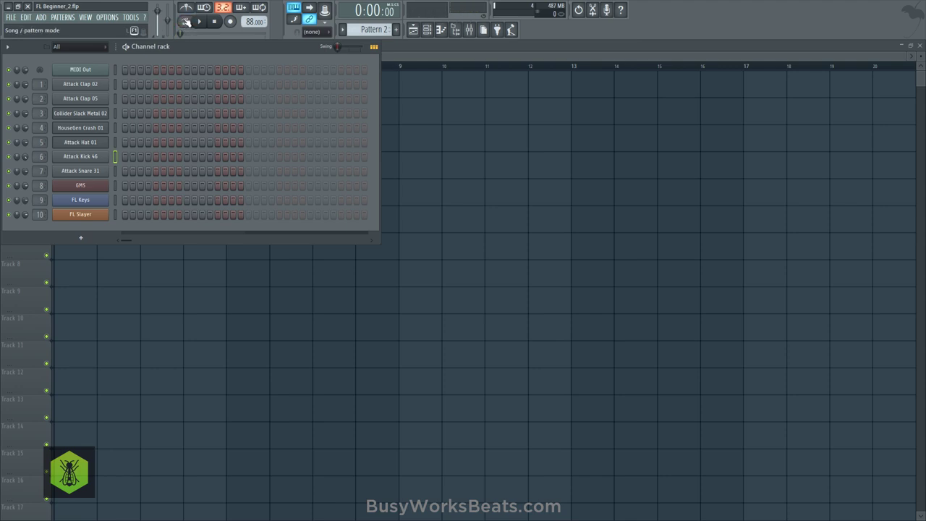
Step: Toggle between pattern and song mode, audition the song, and switch to empty Pattern 2
{"action": "left_click", "coordinate": [186, 22]}
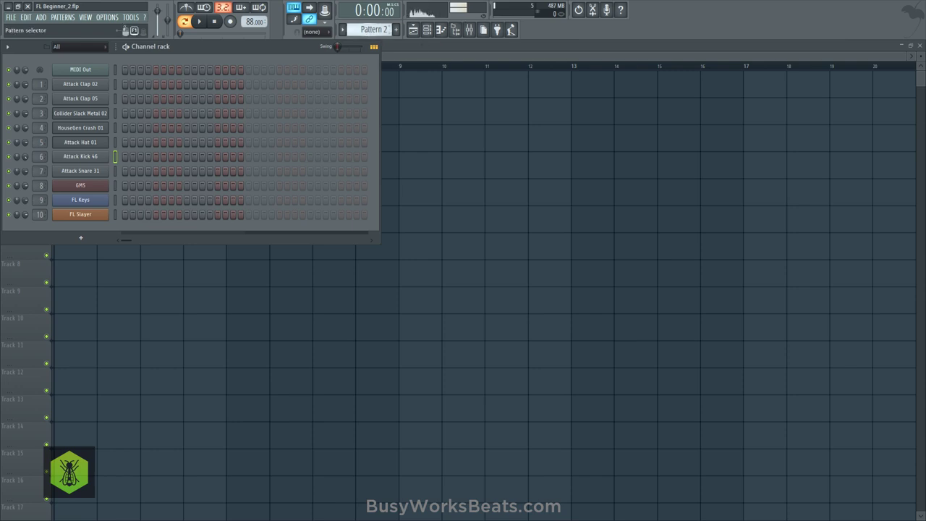
{"action": "scroll", "coordinate": [373, 29], "scroll_direction": "up", "scroll_amount": 1}
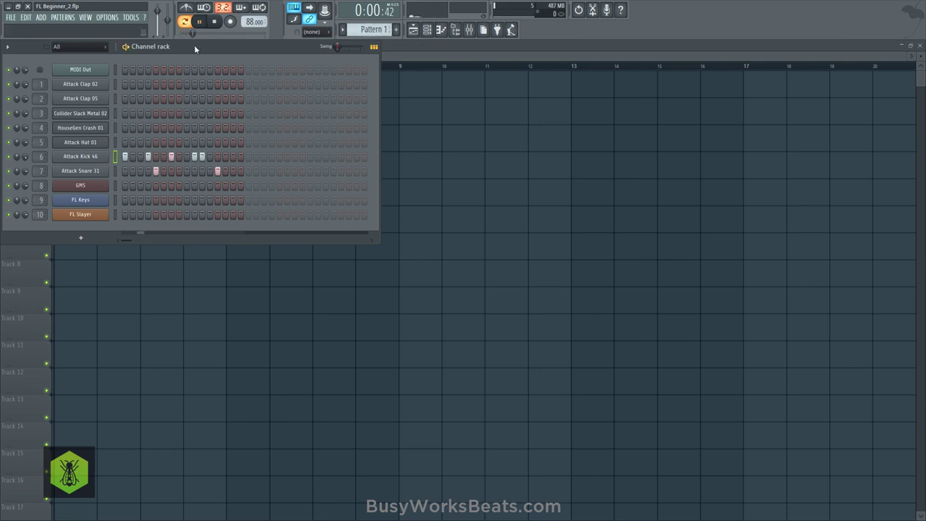
{"action": "left_click", "coordinate": [186, 22]}
{"action": "left_click", "coordinate": [381, 145]}
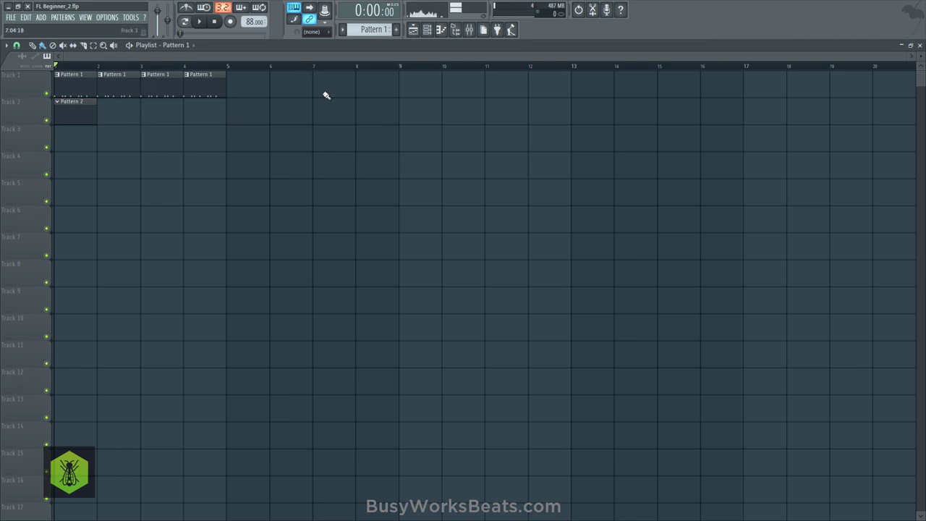
{"action": "key", "text": "space"}
{"action": "key", "text": "F6"}
{"action": "key", "text": "space"}
{"action": "key", "text": "F4"}
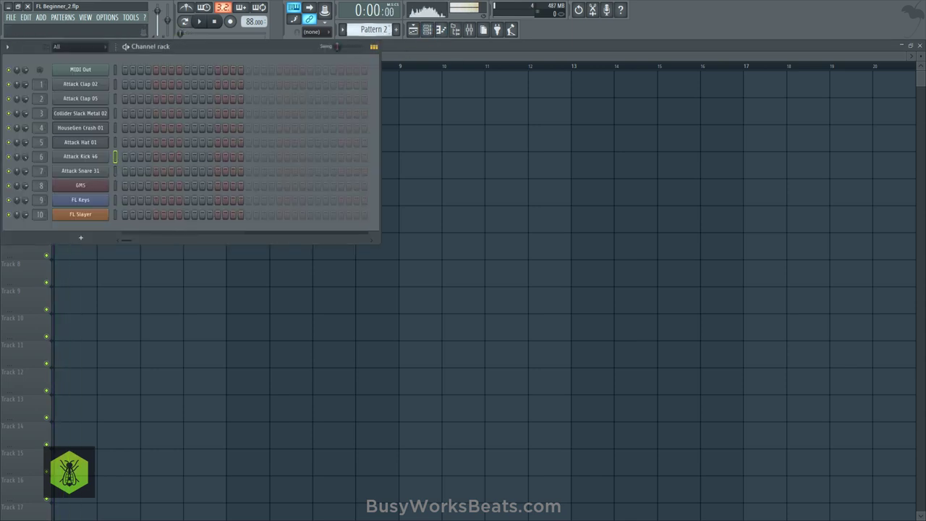
Step: Preview Attack Hat 01 and fill every second step of its row
{"action": "left_click", "coordinate": [124, 142]}
{"action": "right_click", "coordinate": [97, 144]}
{"action": "left_click", "coordinate": [216, 172]}
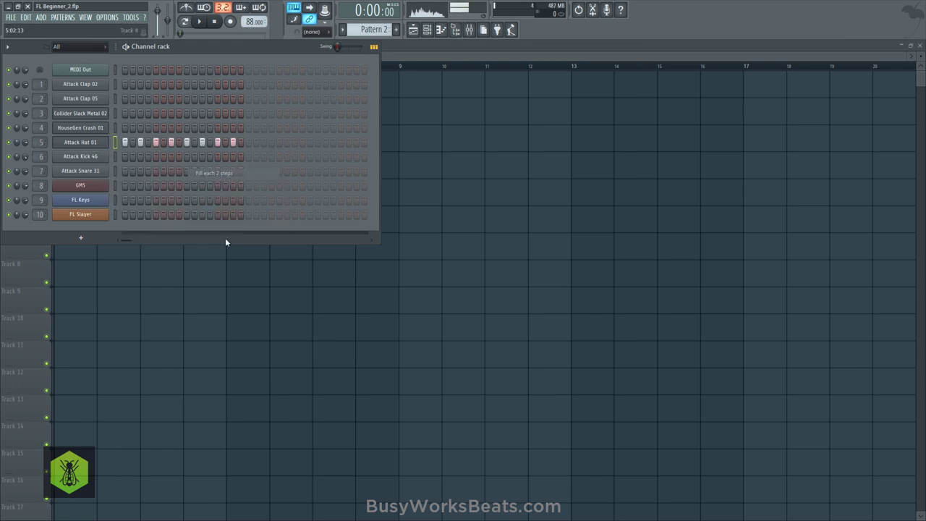
Step: Repeat Pattern 2 across bars 2–4 of Track 2 and turn on all 16 hat steps
{"action": "key", "text": "F6"}
{"action": "key", "text": "space"}
{"action": "left_click_drag", "start_coordinate": [99, 113], "coordinate": [199, 116]}
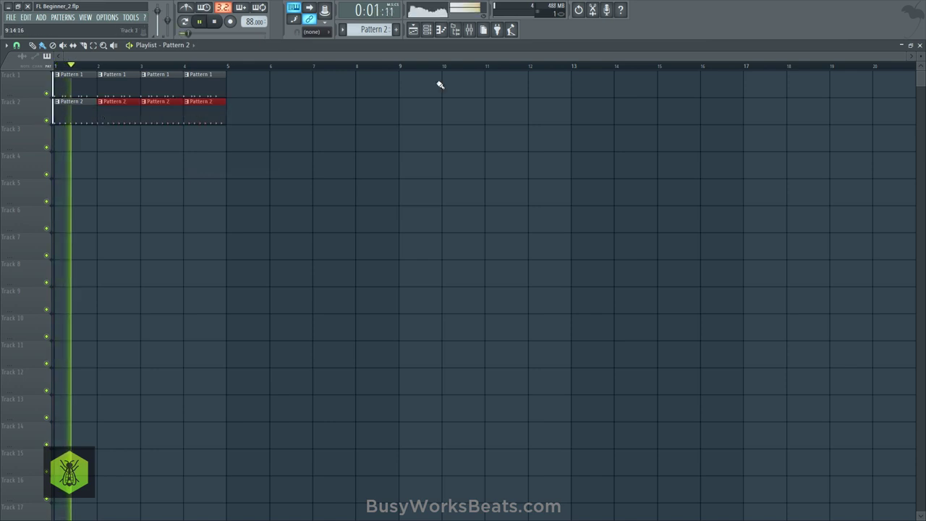
{"action": "left_click", "coordinate": [440, 30]}
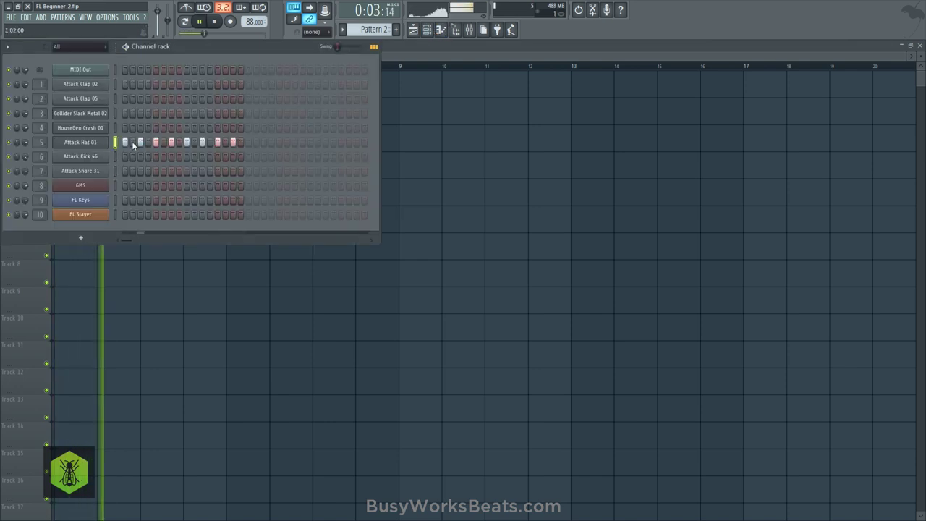
{"action": "left_click_drag", "start_coordinate": [133, 144], "coordinate": [242, 141]}
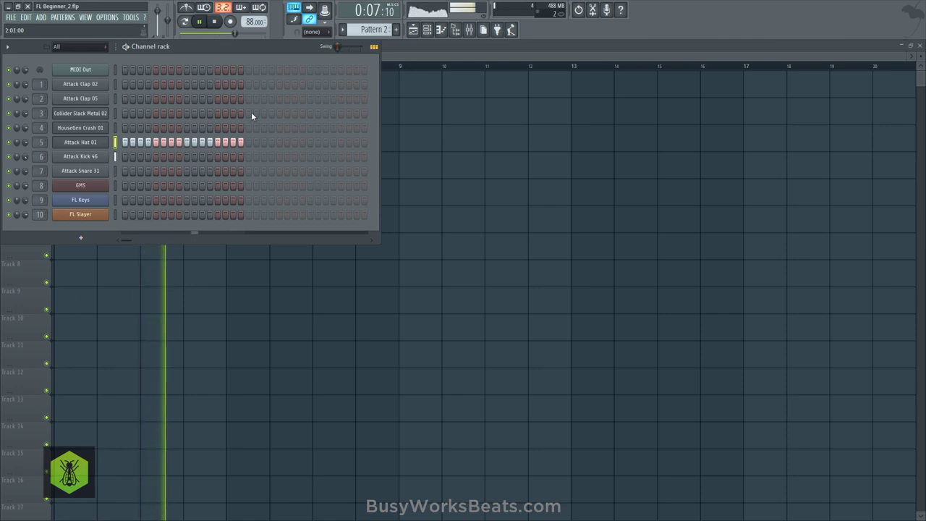
Step: Pull down the insert 6 and insert 5 faders, insert 5 to about -14.6 dB
{"action": "left_click", "coordinate": [468, 32]}
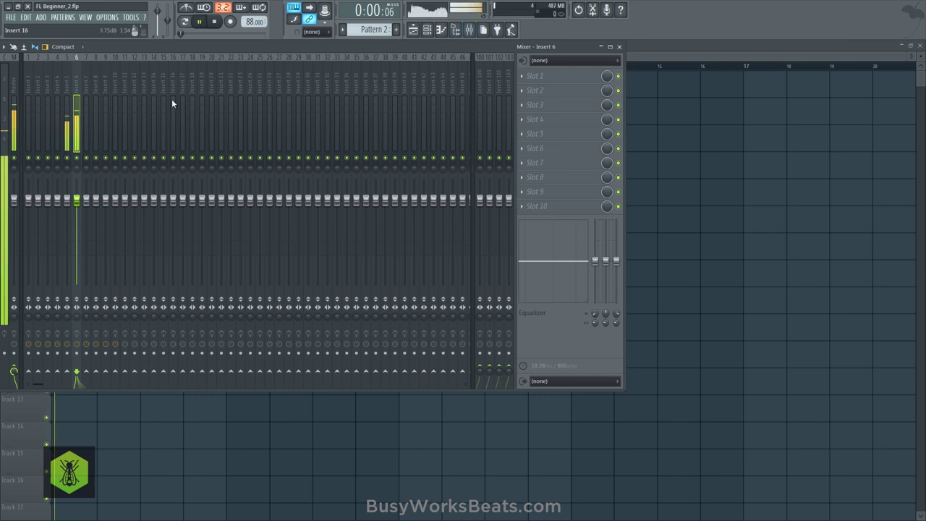
{"action": "key", "text": "space"}
{"action": "left_click", "coordinate": [469, 31]}
{"action": "left_click", "coordinate": [468, 30]}
{"action": "key", "text": "space"}
{"action": "left_click_drag", "start_coordinate": [76, 198], "coordinate": [76, 207]}
{"action": "left_click_drag", "start_coordinate": [66, 198], "coordinate": [66, 249]}
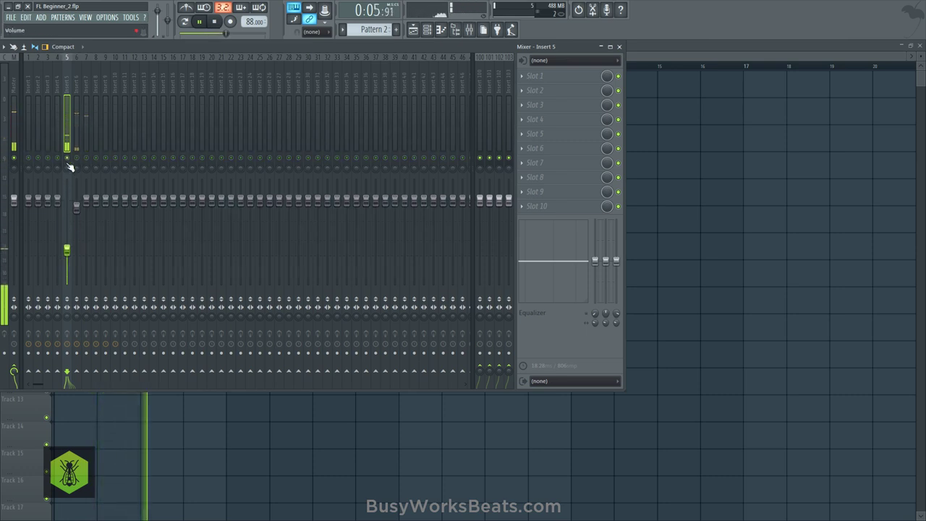
Step: Release the solo on insert 5 and close the mixer
{"action": "right_click", "coordinate": [67, 158]}
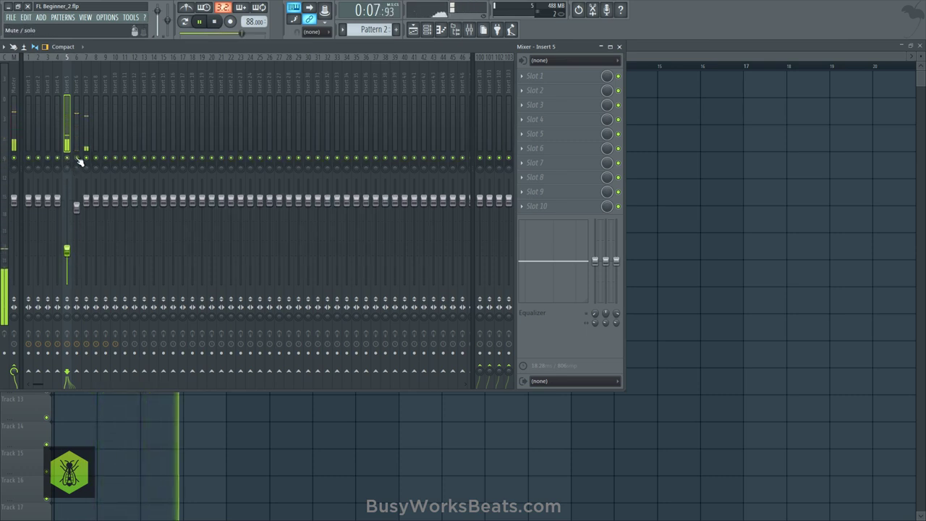
{"action": "left_click", "coordinate": [616, 46]}
{"action": "left_click", "coordinate": [909, 45]}
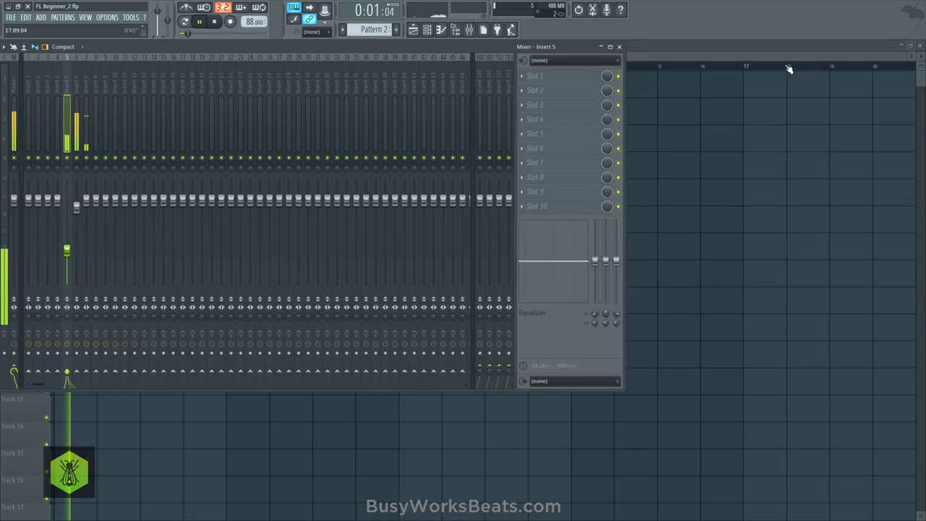
{"action": "left_click", "coordinate": [618, 46]}
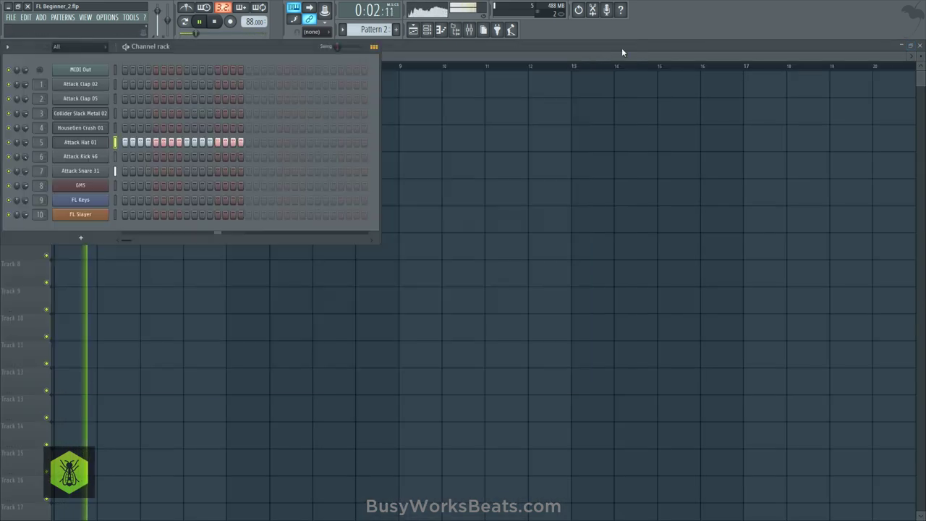
Step: Create Pattern 3 with hits on steps 5 and 13 for Attack Clap 02 and 05
{"action": "key", "text": "space"}
{"action": "left_click", "coordinate": [395, 29]}
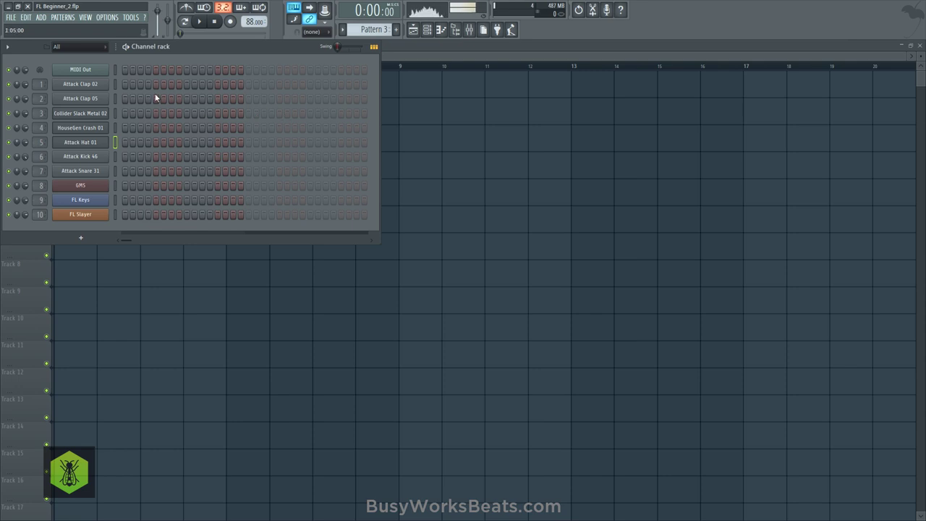
{"action": "left_click_drag", "start_coordinate": [155, 97], "coordinate": [154, 88]}
{"action": "left_click_drag", "start_coordinate": [215, 99], "coordinate": [216, 84]}
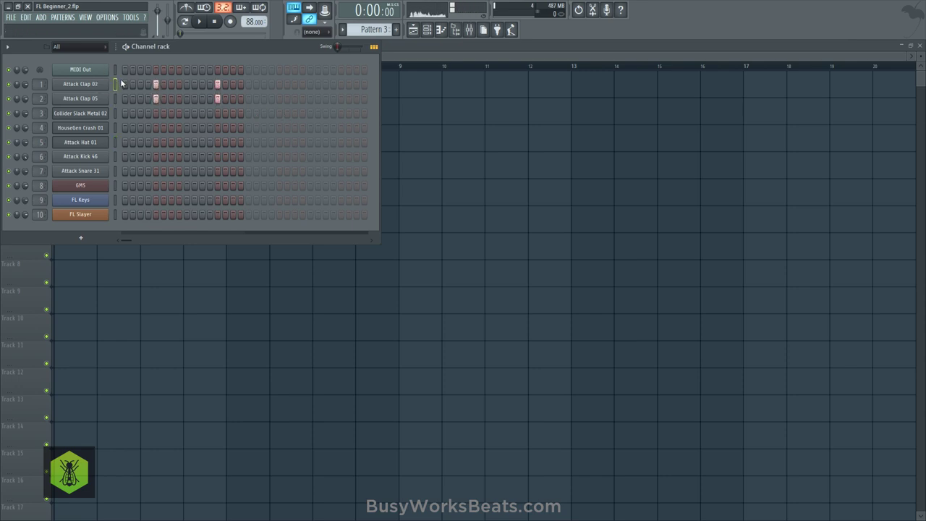
{"action": "left_click", "coordinate": [194, 7]}
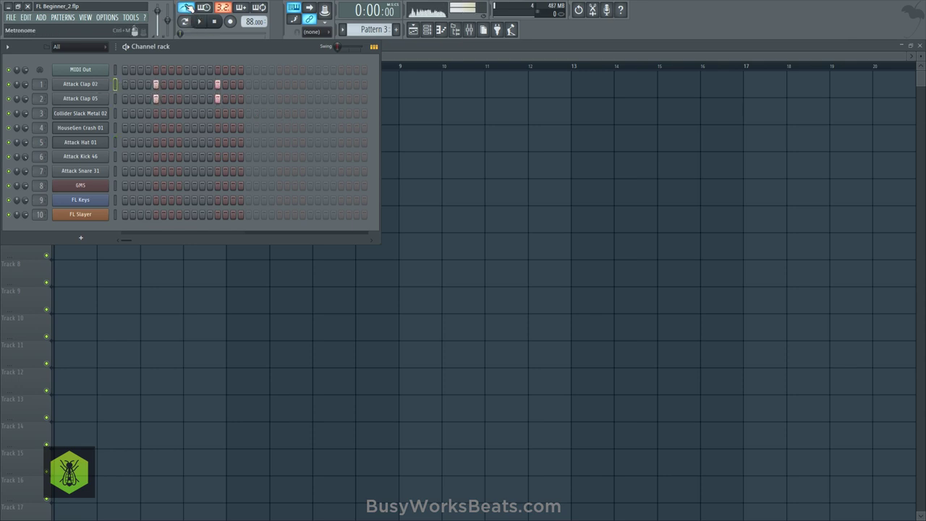
{"action": "left_click_drag", "start_coordinate": [155, 98], "coordinate": [160, 85]}
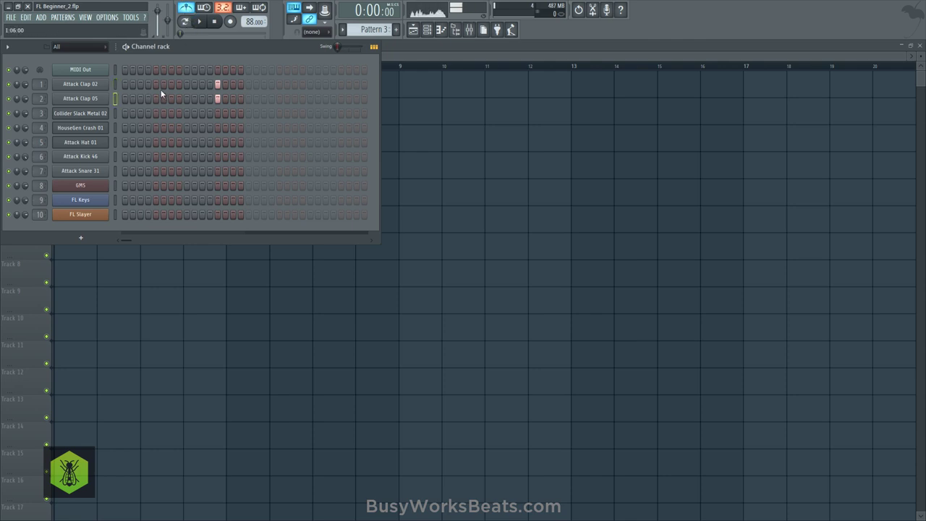
{"action": "key", "text": "space"}
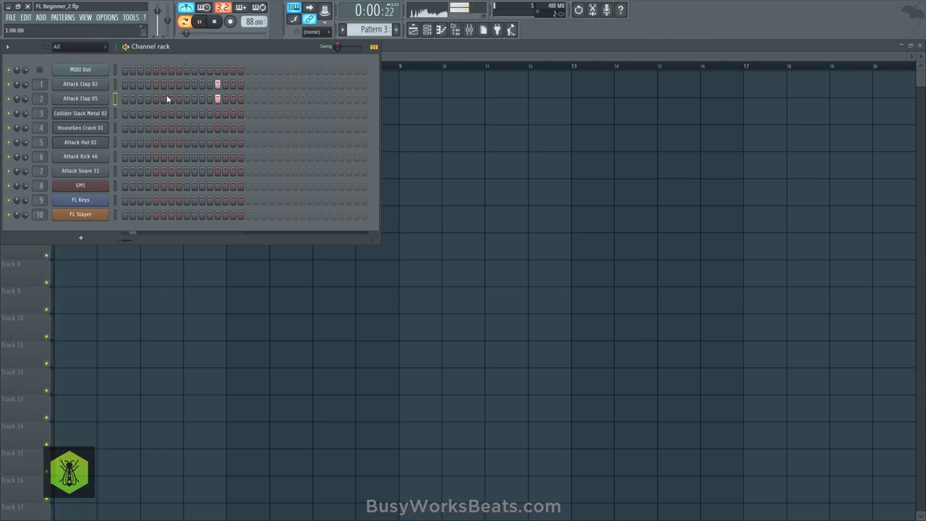
{"action": "left_click", "coordinate": [155, 84]}
{"action": "left_click", "coordinate": [154, 97]}
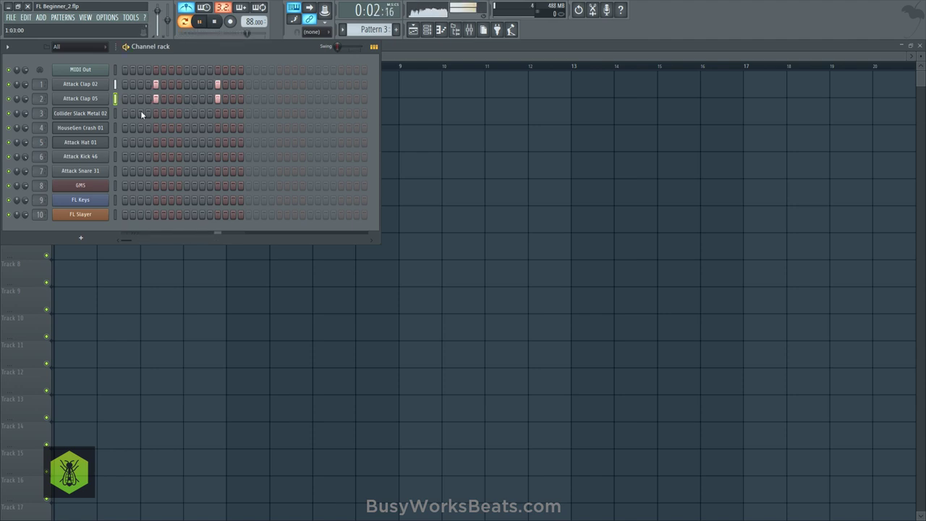
Step: Paint Pattern 3 across bars 1–4 of Track 3 and move on to Pattern 4
{"action": "left_click", "coordinate": [186, 22]}
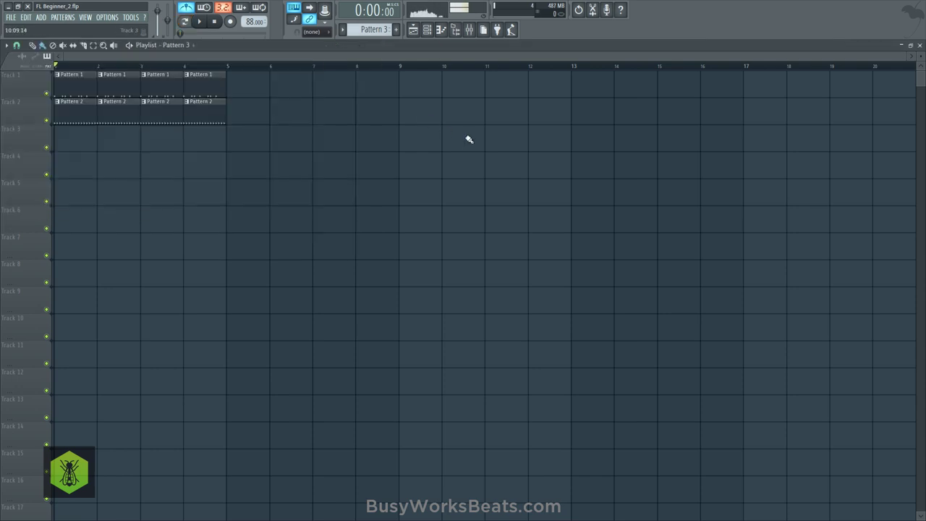
{"action": "left_click", "coordinate": [422, 131]}
{"action": "left_click", "coordinate": [69, 134]}
{"action": "left_click_drag", "start_coordinate": [69, 136], "coordinate": [188, 143]}
{"action": "key", "text": "space"}
{"action": "left_click", "coordinate": [427, 29]}
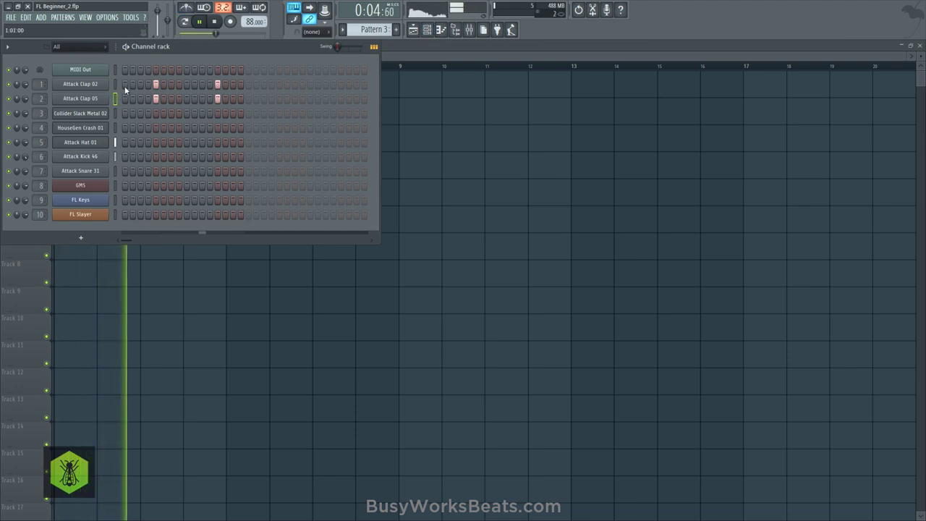
{"action": "scroll", "coordinate": [389, 29], "scroll_direction": "down", "scroll_amount": 1}
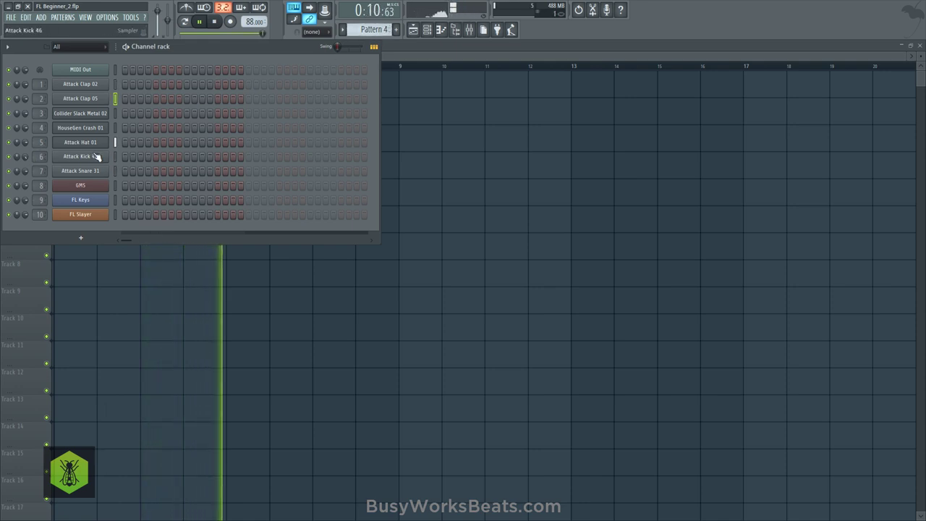
Step: Drop the Attack Kick 46 pitch knob to about -164 cents, then close its settings
{"action": "left_click", "coordinate": [97, 157]}
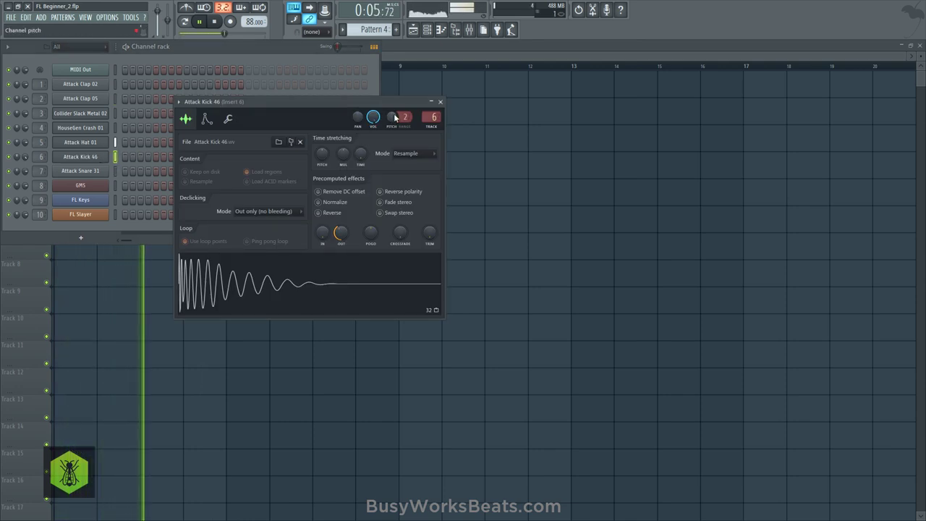
{"action": "left_click_drag", "start_coordinate": [395, 117], "coordinate": [394, 147]}
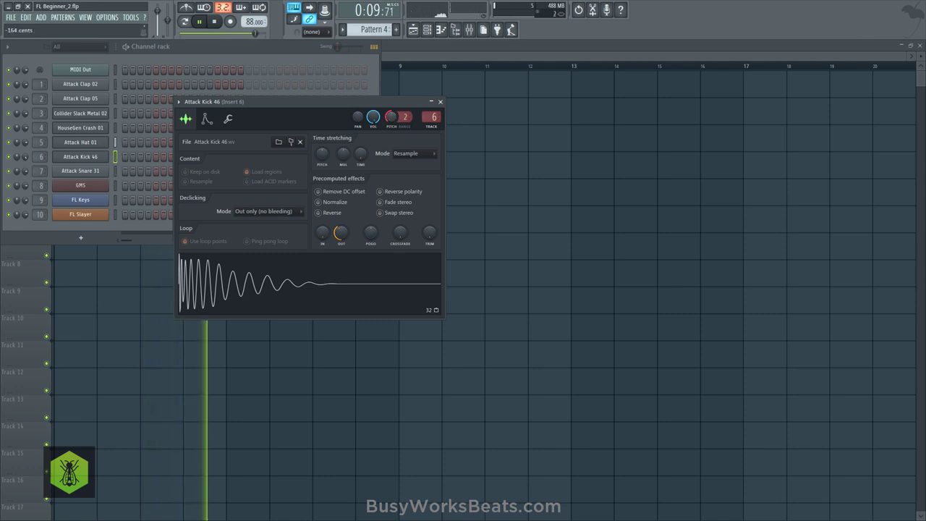
{"action": "left_click", "coordinate": [440, 101]}
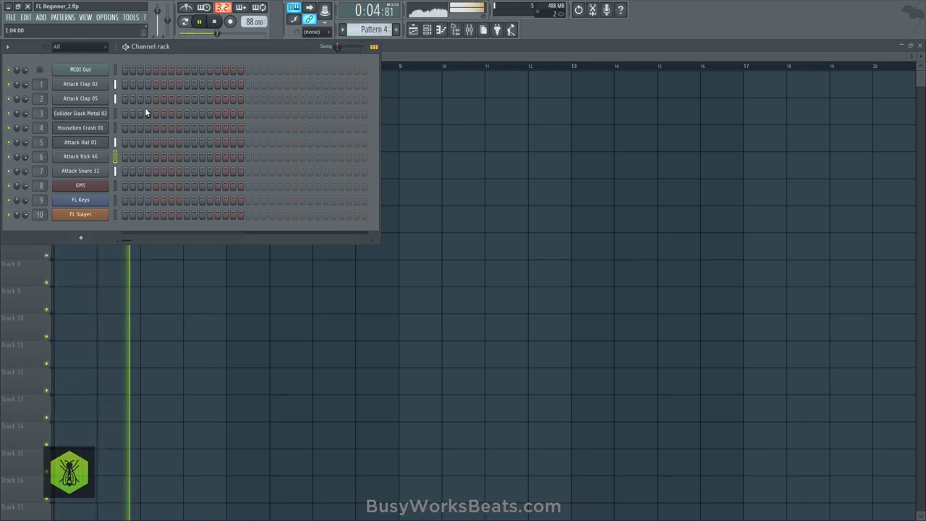
Step: Place a Pattern 4 clip at Track 4 bar 1 and select Collider Slack Metal 02
{"action": "left_click", "coordinate": [116, 114]}
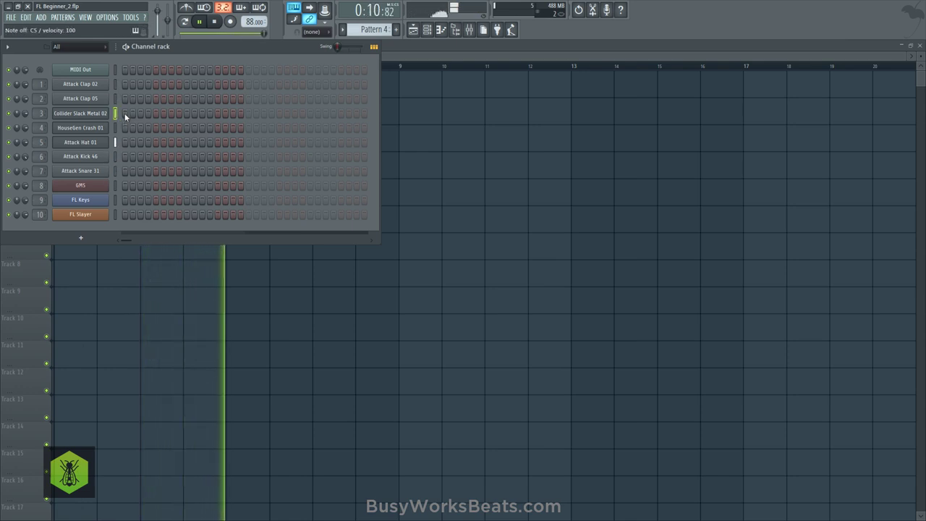
{"action": "key", "text": "space"}
{"action": "key", "text": "F6"}
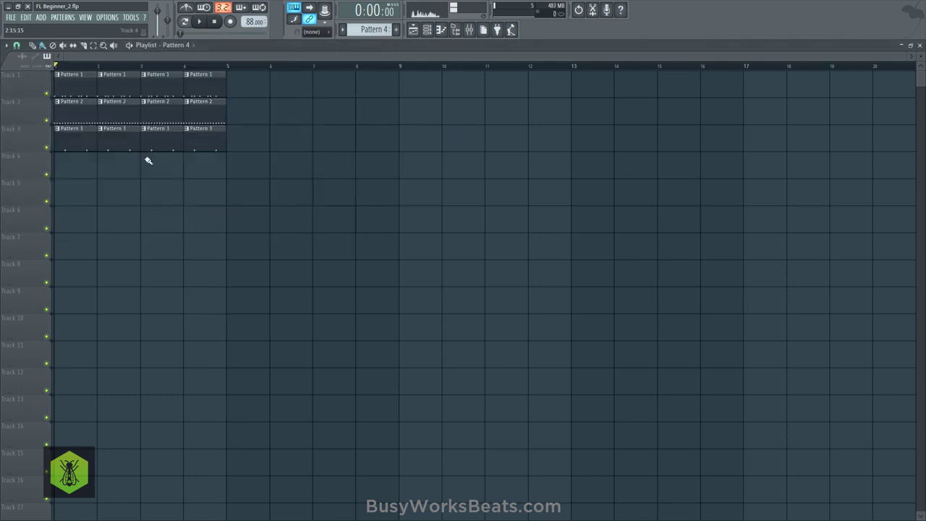
{"action": "left_click", "coordinate": [73, 164]}
{"action": "left_click", "coordinate": [427, 28]}
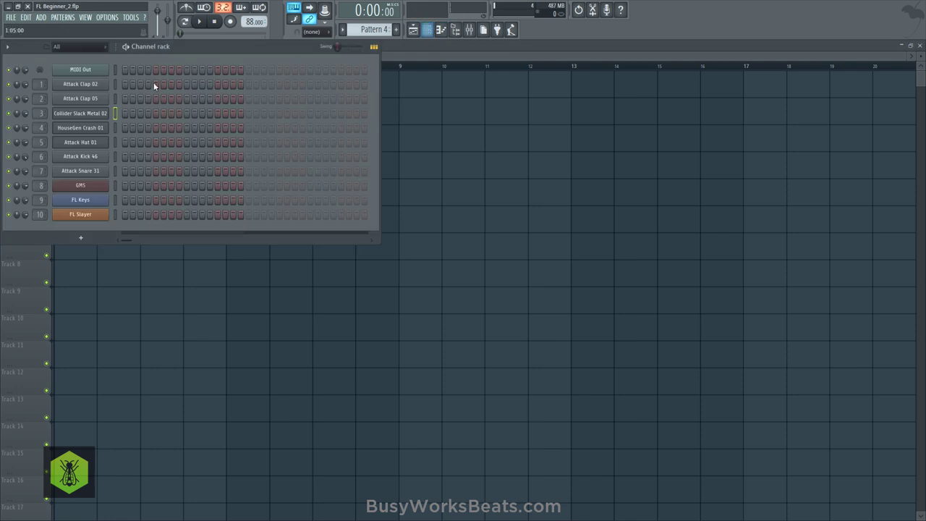
{"action": "left_click", "coordinate": [114, 113]}
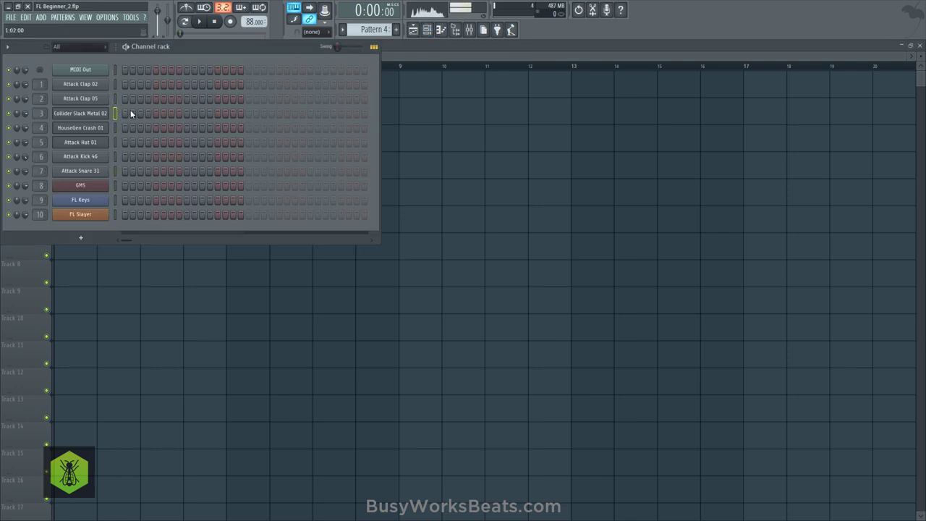
{"action": "left_click", "coordinate": [186, 7]}
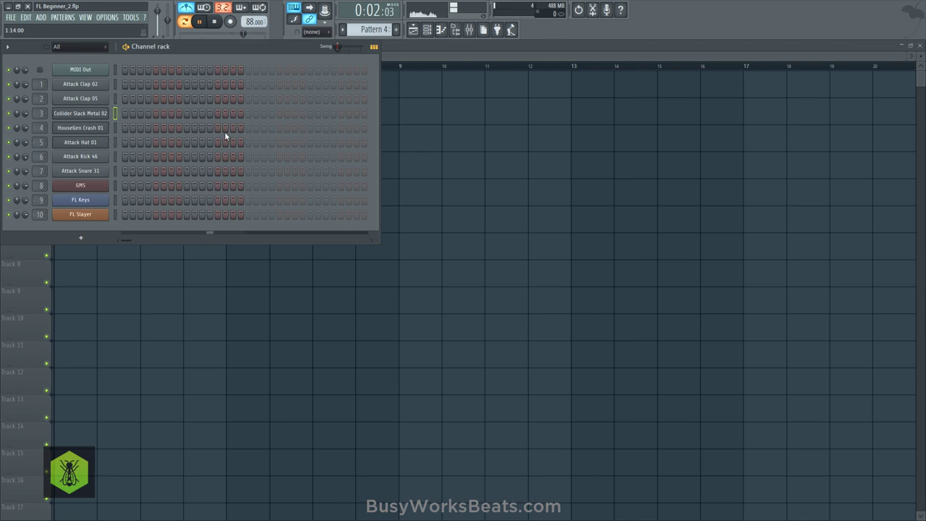
{"action": "key", "text": "space"}
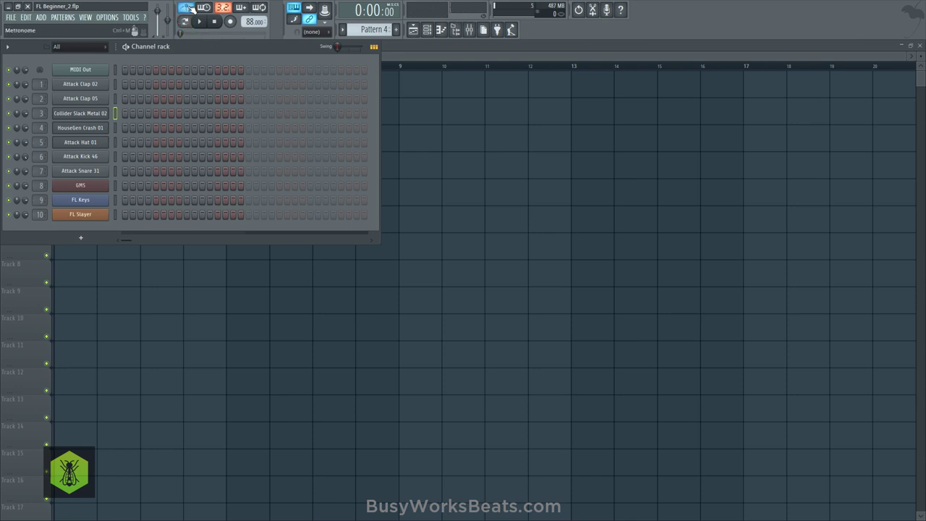
Step: Add three Collider Slack Metal 02 hits to Pattern 4
{"action": "left_click", "coordinate": [140, 112]}
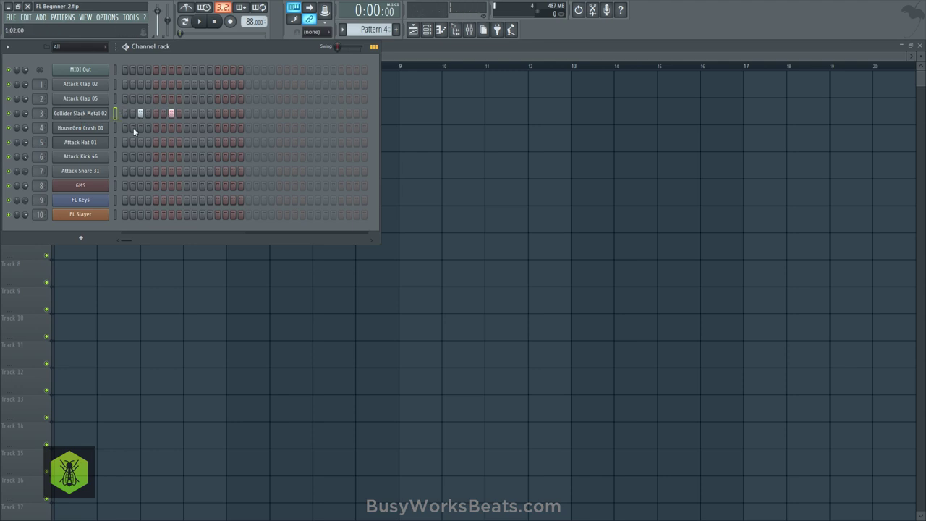
{"action": "left_click", "coordinate": [202, 113]}
{"action": "key", "text": "space"}
{"action": "left_click", "coordinate": [232, 113]}
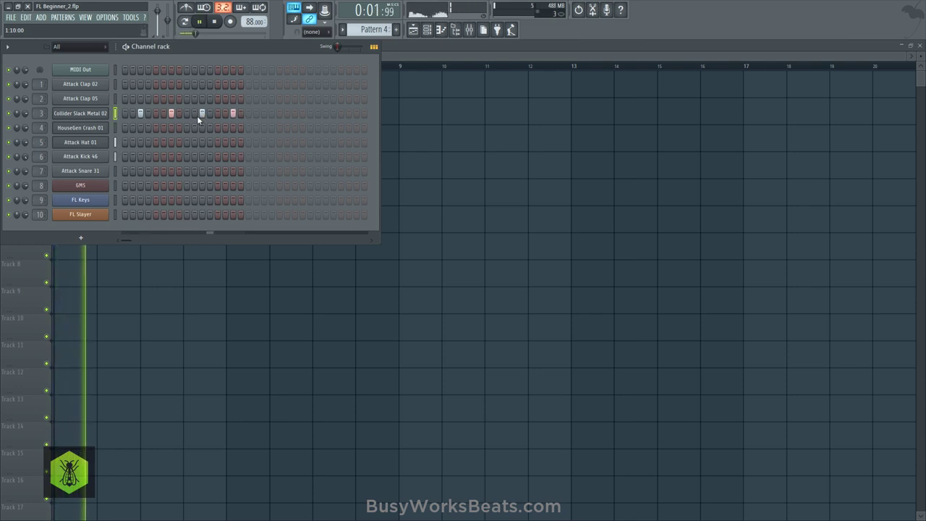
Step: Paint Pattern 4 along Track 4 through bar 4 and save as new version FL Beginner_3
{"action": "key", "text": "F6"}
{"action": "key", "text": "space"}
{"action": "mouse_move", "coordinate": [115, 168]}
{"action": "left_mouse_down"}
{"action": "mouse_move", "coordinate": [108, 165]}
{"action": "mouse_move", "coordinate": [212, 208]}
{"action": "left_mouse_up"}
{"action": "key", "text": "space"}
{"action": "left_click", "coordinate": [18, 20]}
{"action": "left_click", "coordinate": [50, 68]}
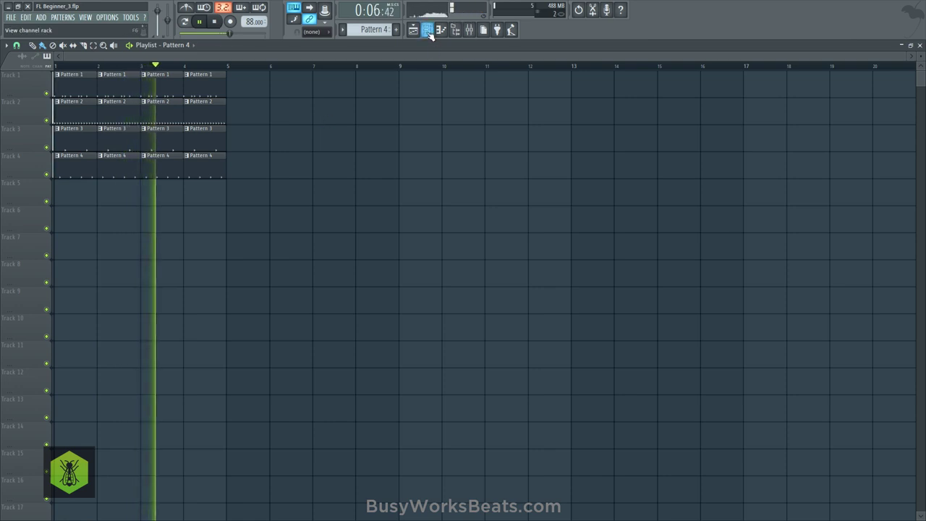
Step: Reopen the channel rack and move to the empty Pattern 5
{"action": "key", "text": "F6"}
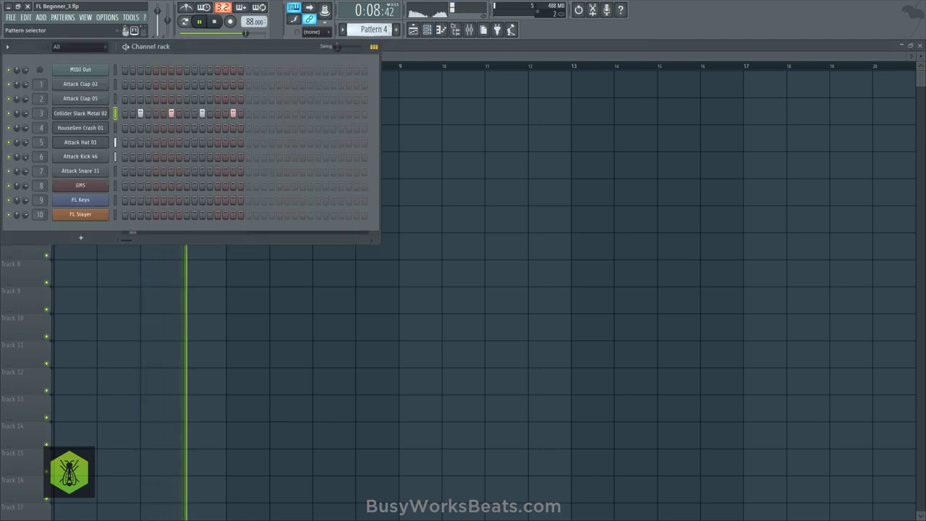
{"action": "scroll", "coordinate": [373, 30], "scroll_direction": "down", "scroll_amount": 1}
{"action": "key", "text": "space"}
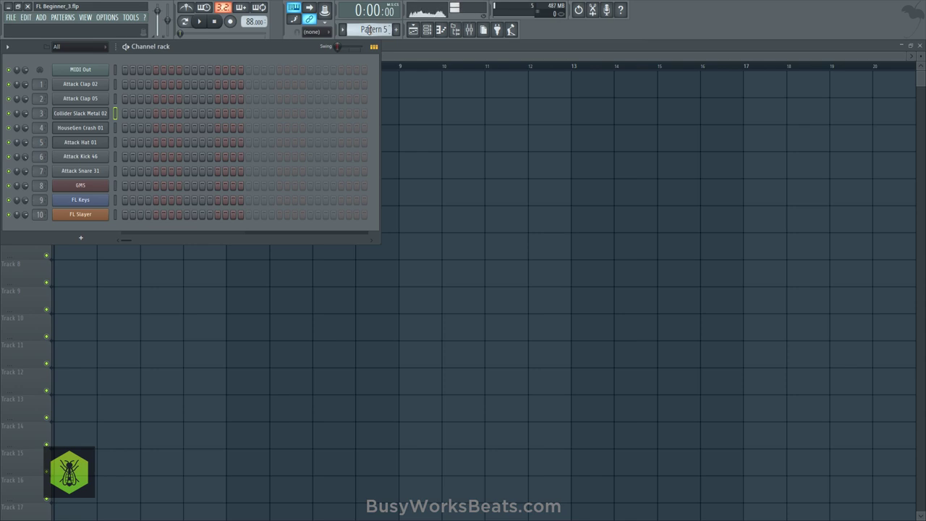
Step: Preview Pattern 5 playback and select the GMS channel
{"action": "left_click", "coordinate": [368, 29]}
{"action": "key", "text": "space"}
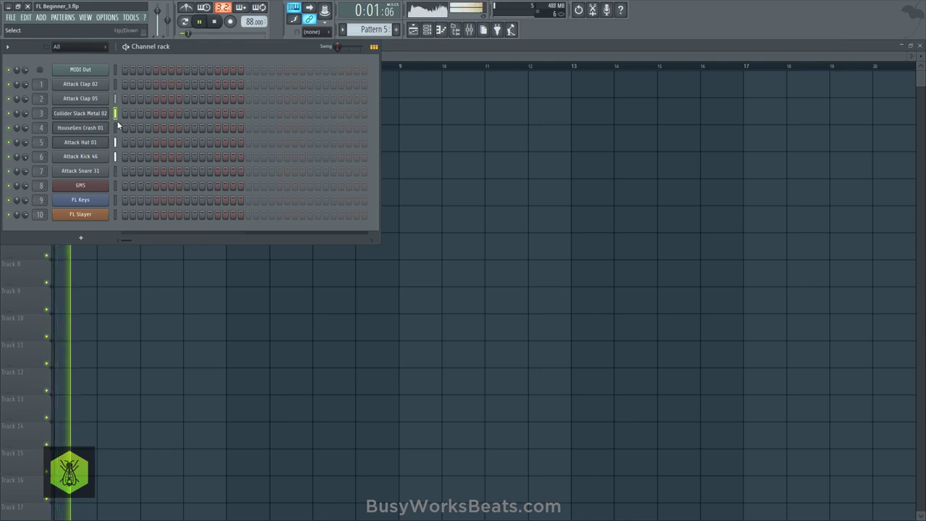
{"action": "left_click", "coordinate": [117, 183]}
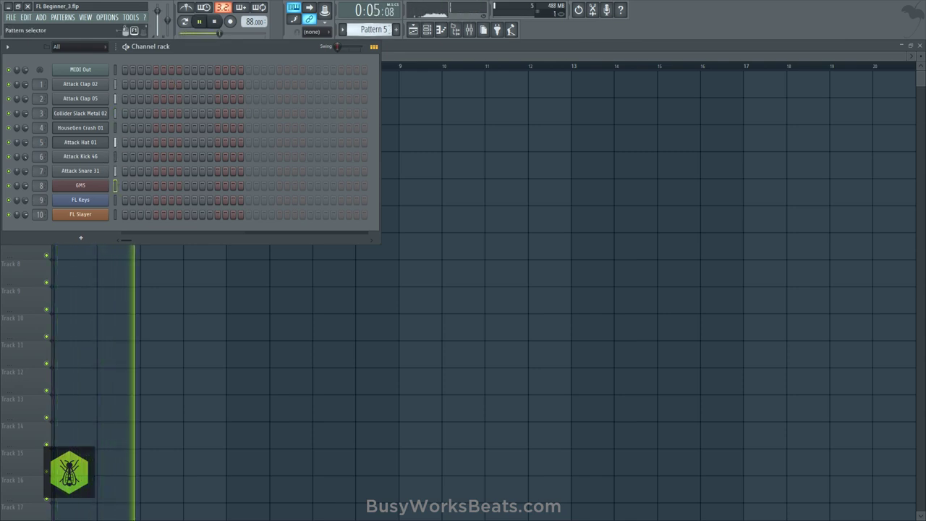
{"action": "key", "text": "space"}
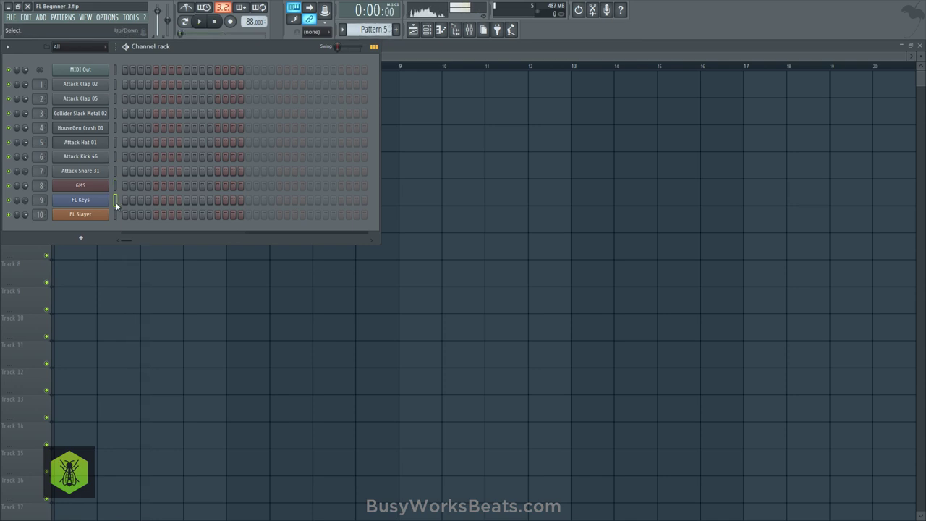
Step: Place a Pattern 5 clip at bar 1 of Track 5 and stretch it to end at bar 5
{"action": "key", "text": "F6"}
{"action": "left_click", "coordinate": [70, 194]}
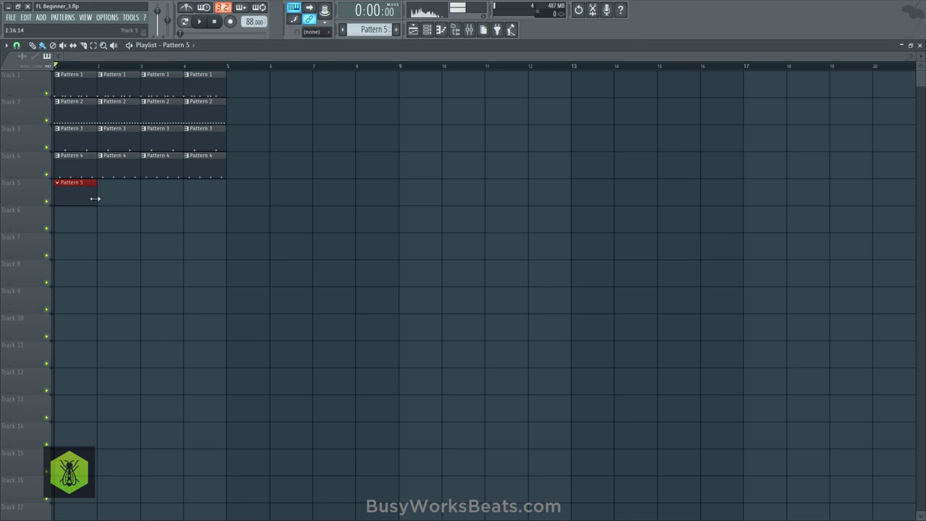
{"action": "left_click_drag", "start_coordinate": [97, 204], "coordinate": [225, 204]}
Step: Open the piano roll for the FL Keys channel
{"action": "left_click", "coordinate": [427, 29]}
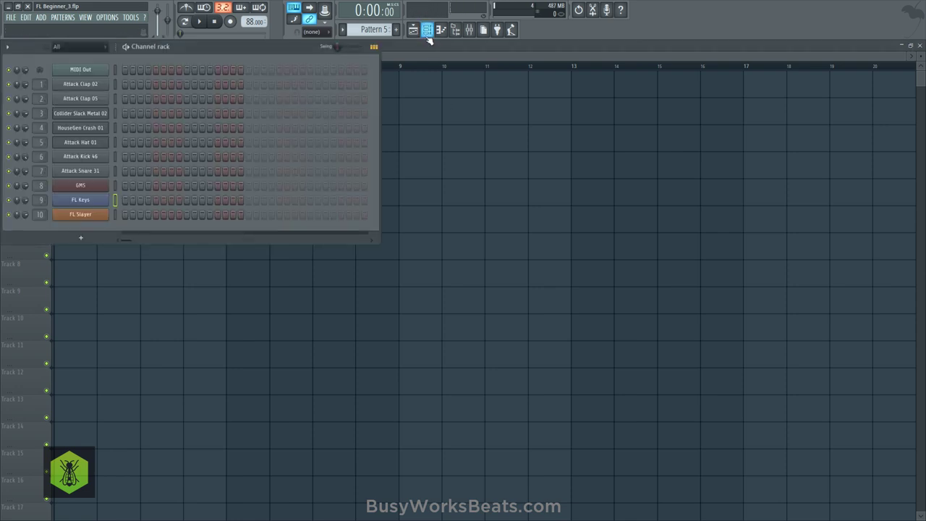
{"action": "right_click", "coordinate": [96, 205]}
{"action": "left_click", "coordinate": [120, 200]}
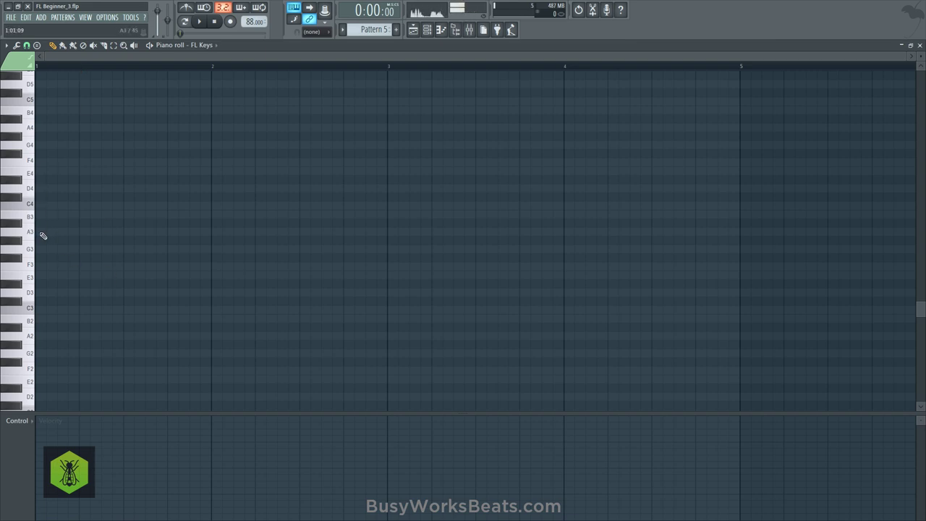
Step: Draw an A3, A4, C5, E5 Am chord across bar 1 and play it back
{"action": "left_click", "coordinate": [41, 232]}
{"action": "left_click_drag", "start_coordinate": [56, 232], "coordinate": [209, 241]}
{"action": "scroll", "coordinate": [94, 221], "scroll_direction": "up", "scroll_amount": 3}
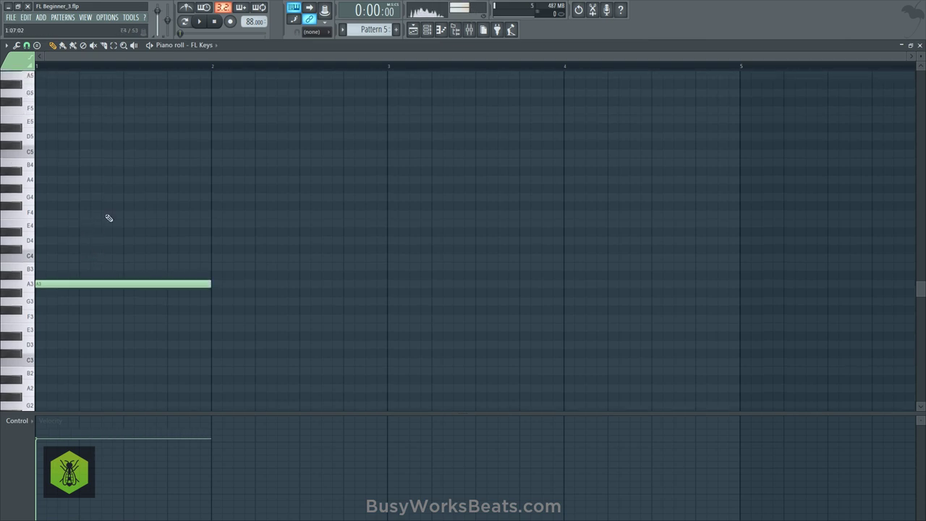
{"action": "left_click", "coordinate": [43, 180]}
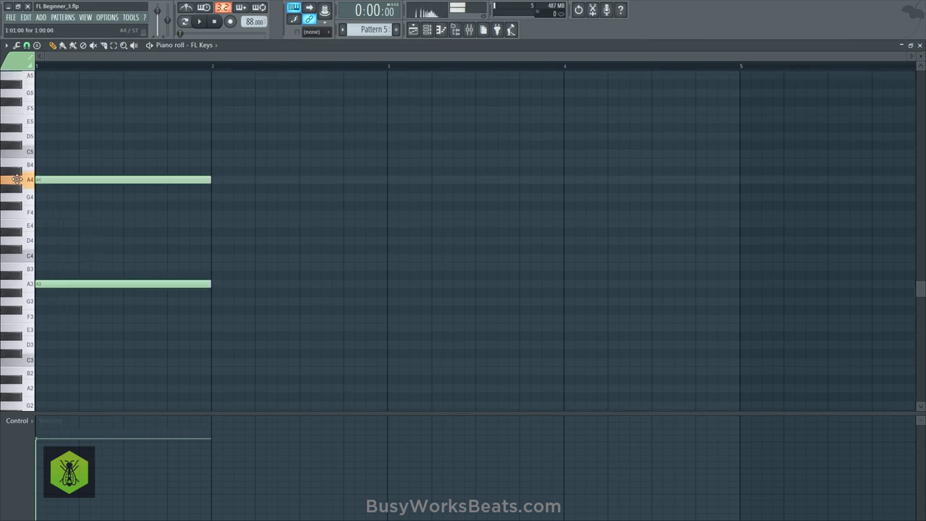
{"action": "left_click", "coordinate": [38, 153]}
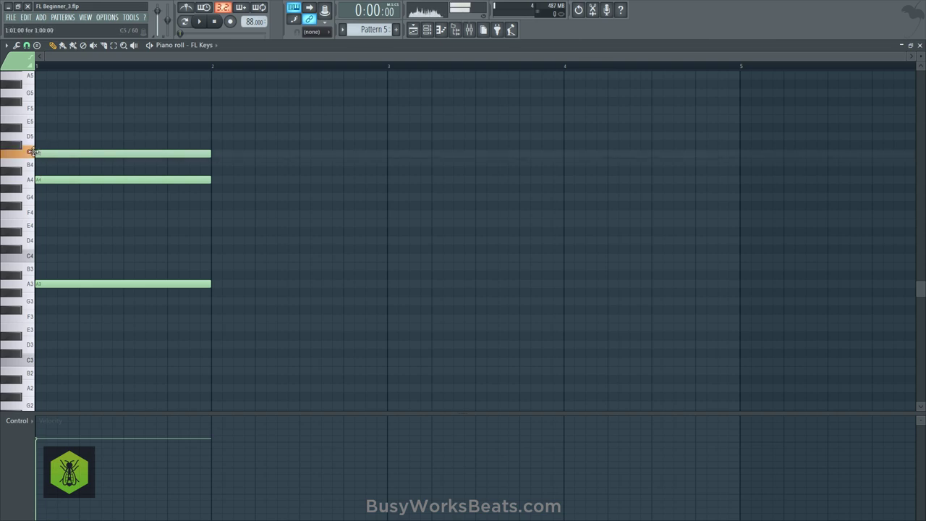
{"action": "left_click", "coordinate": [47, 119]}
{"action": "key", "text": "space"}
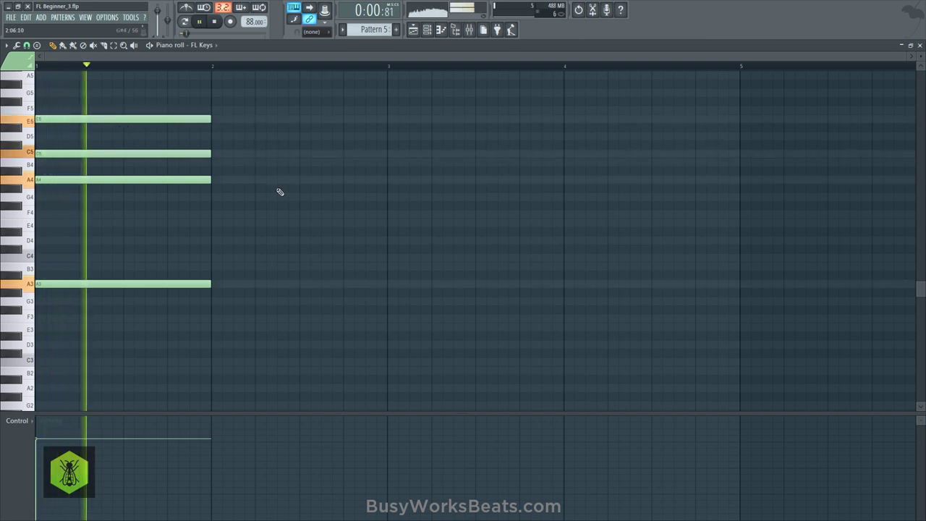
{"action": "key", "text": "space"}
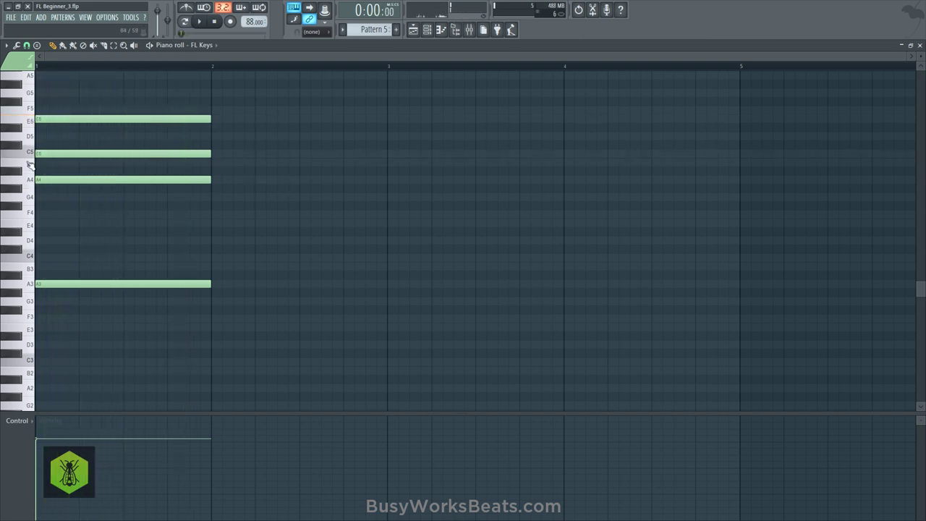
Step: Add a B4, G4, E4, E3 Em chord in bar 2 and play it back
{"action": "left_click", "coordinate": [215, 163]}
{"action": "left_click", "coordinate": [215, 197]}
{"action": "left_click", "coordinate": [213, 223]}
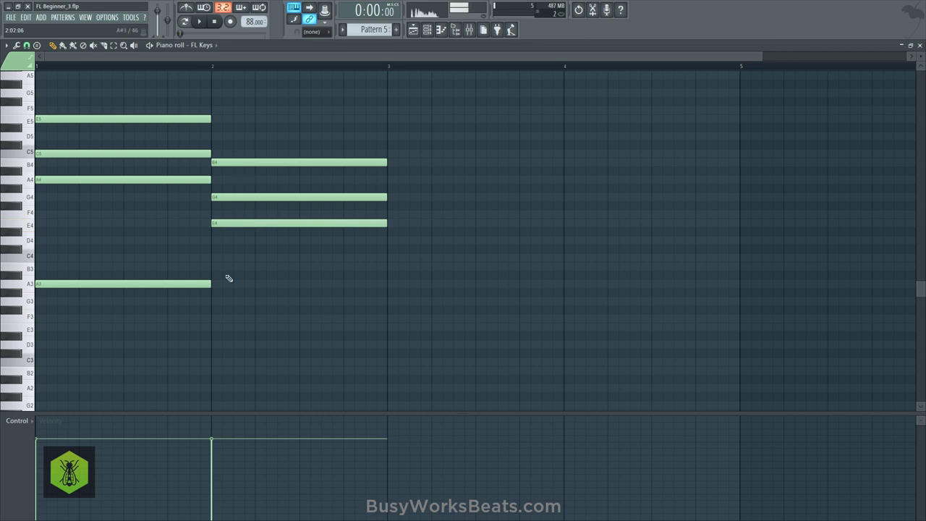
{"action": "left_click", "coordinate": [217, 331]}
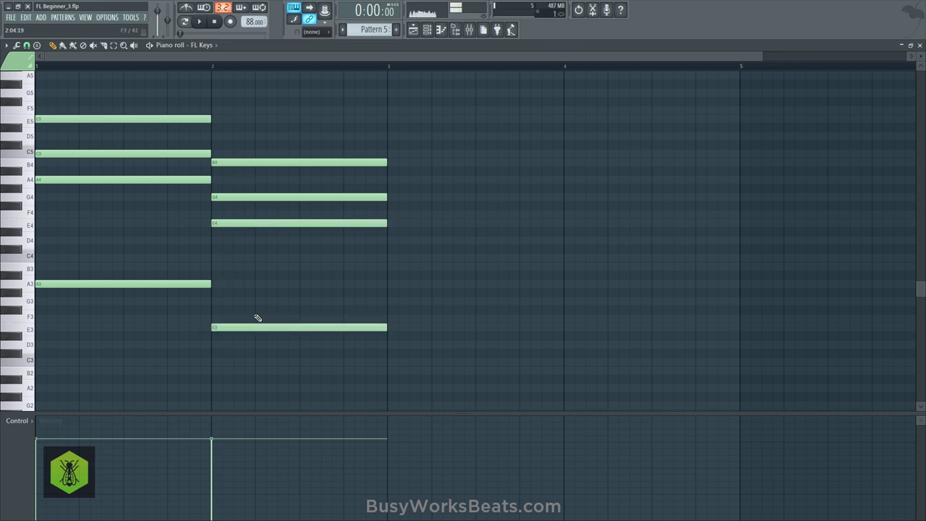
{"action": "key", "text": "space"}
{"action": "scroll", "coordinate": [229, 72], "scroll_direction": "down", "scroll_amount": 2}
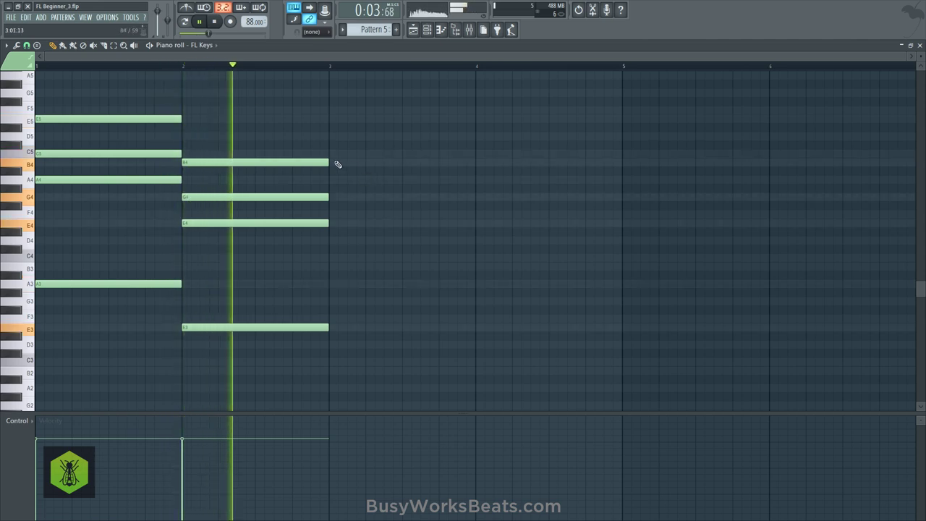
{"action": "key", "text": "space"}
Step: Add a C5, A4, F4, F3 F chord in bar 3 and play it back
{"action": "left_click", "coordinate": [329, 153]}
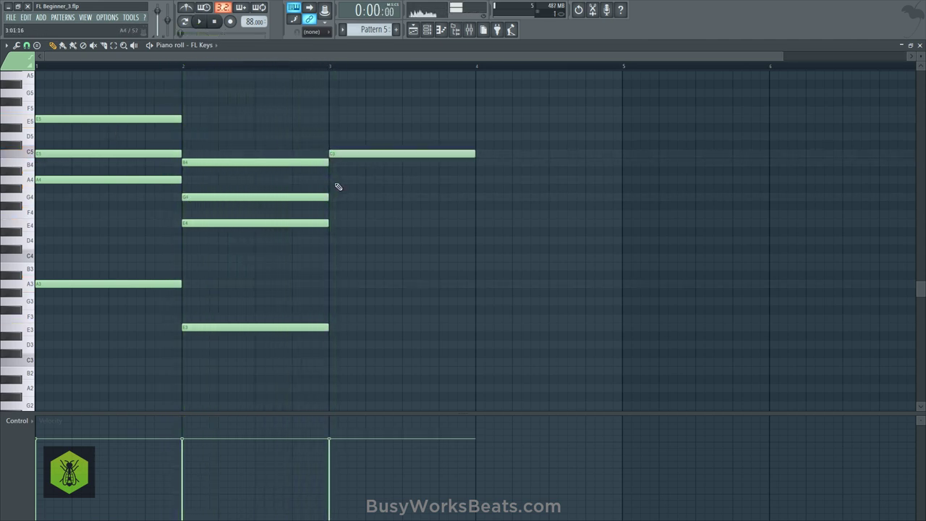
{"action": "left_click", "coordinate": [337, 180]}
{"action": "left_click", "coordinate": [331, 213]}
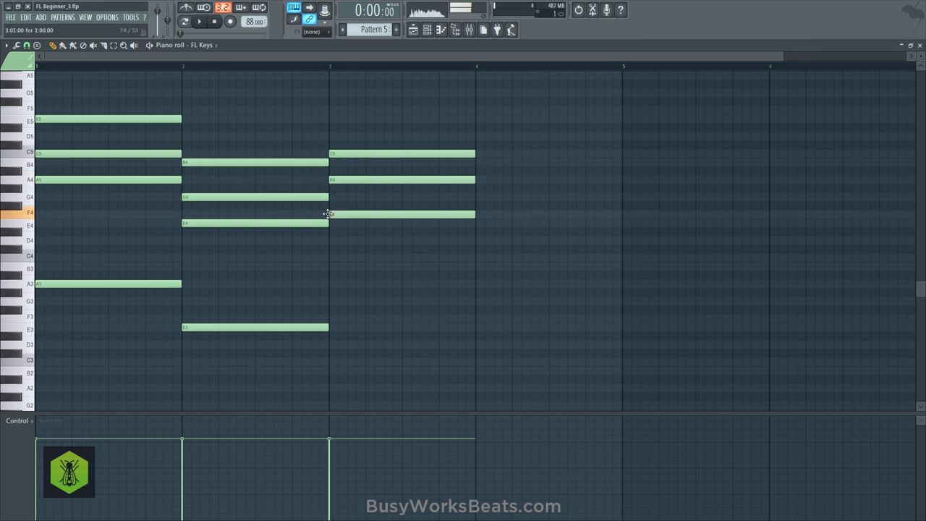
{"action": "left_click_drag", "start_coordinate": [331, 316], "coordinate": [328, 323]}
{"action": "key", "text": "space"}
{"action": "scroll", "coordinate": [234, 66], "scroll_direction": "down", "scroll_amount": 1}
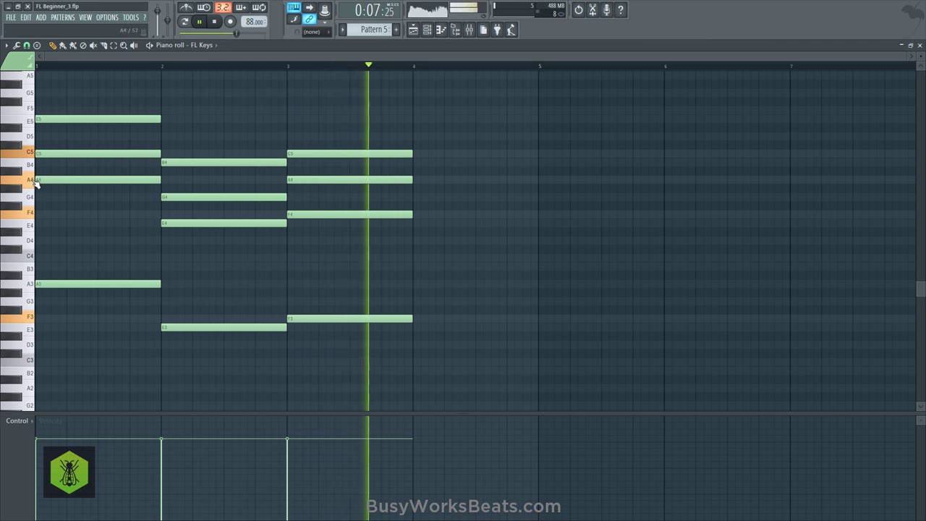
{"action": "key", "text": "space"}
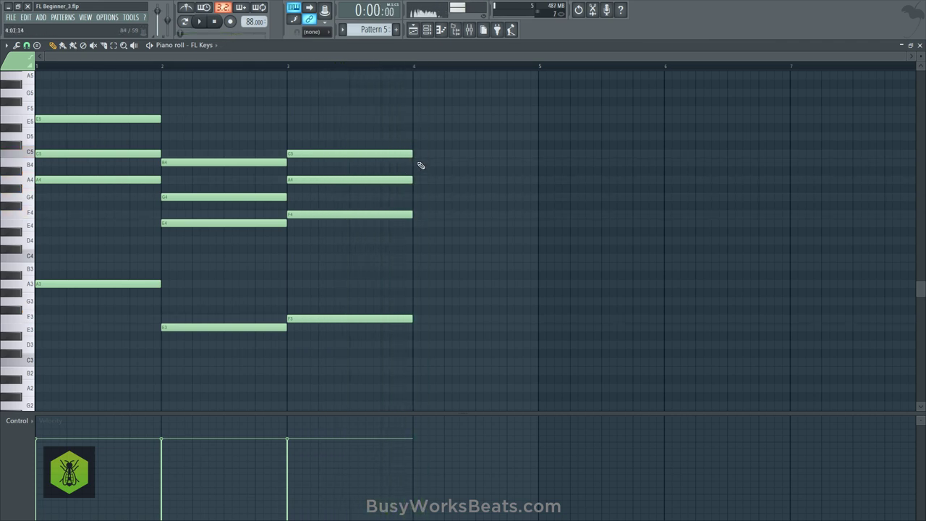
Step: Add an A4, F4, D4, D3 Dm chord filling bar 4
{"action": "left_click", "coordinate": [417, 180]}
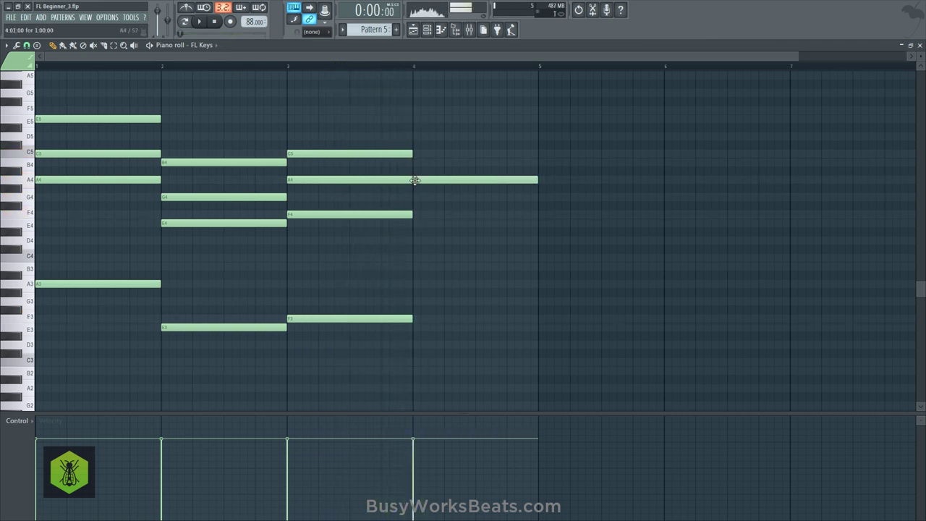
{"action": "left_click", "coordinate": [418, 215]}
{"action": "left_click_drag", "start_coordinate": [409, 247], "coordinate": [409, 230]}
{"action": "left_click_drag", "start_coordinate": [427, 329], "coordinate": [413, 350]}
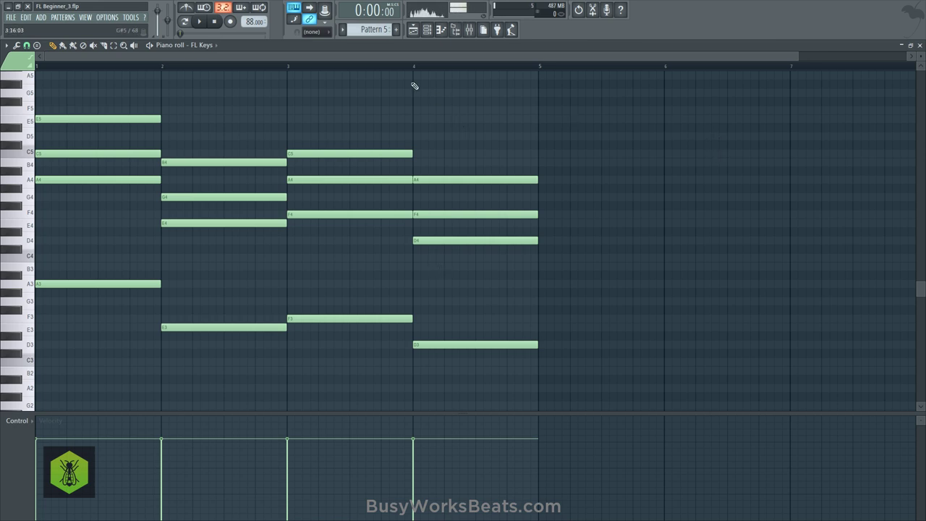
Step: Close the FL Keys piano roll and play the song
{"action": "left_click", "coordinate": [919, 45]}
{"action": "key", "text": "F6"}
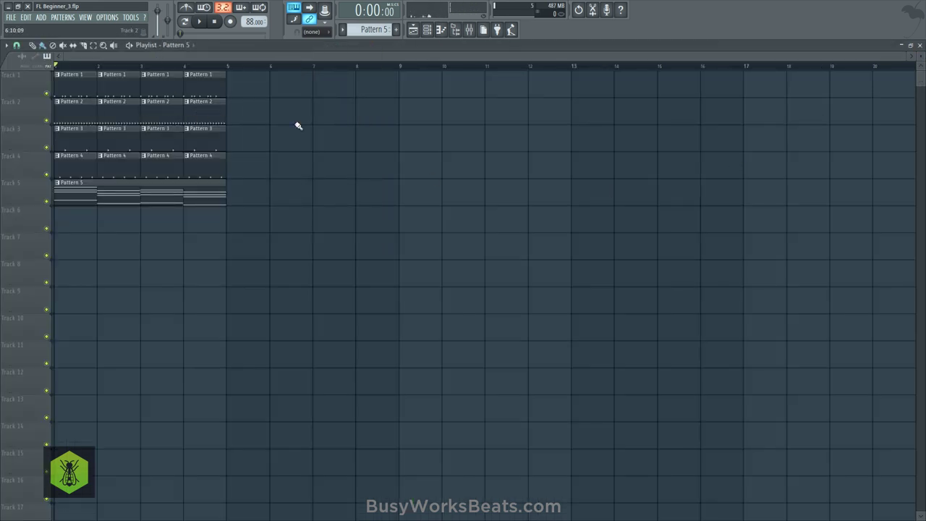
{"action": "key", "text": "space"}
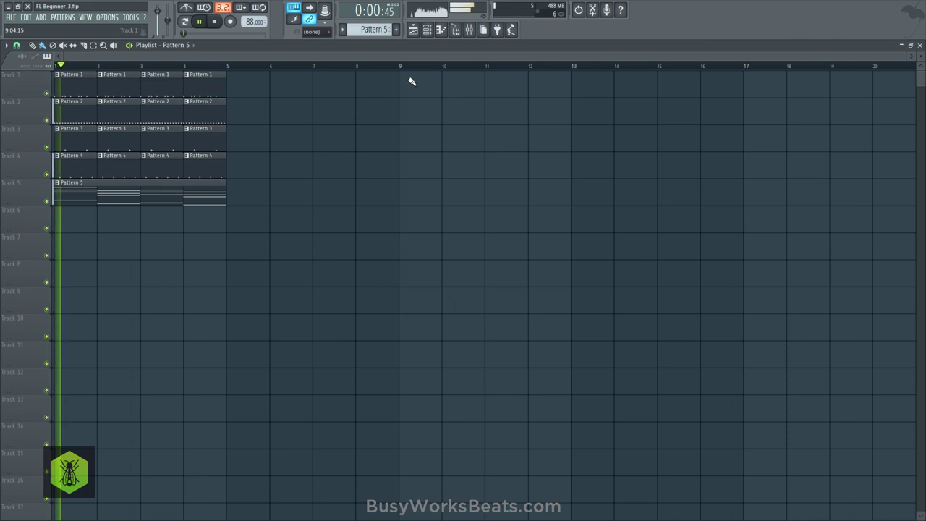
Step: Stop playback and switch to a new empty Pattern 6 in the Channel rack
{"action": "left_click", "coordinate": [432, 34]}
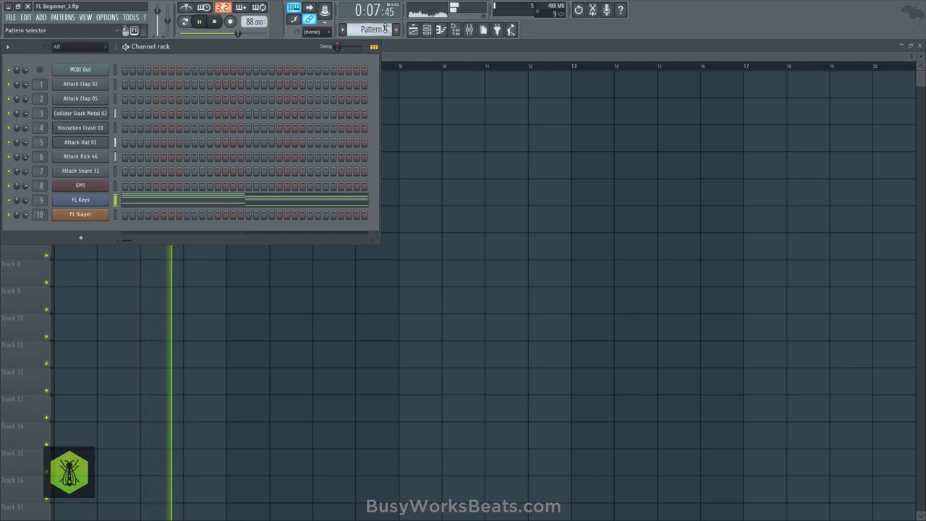
{"action": "left_click", "coordinate": [426, 29]}
{"action": "left_click", "coordinate": [425, 29]}
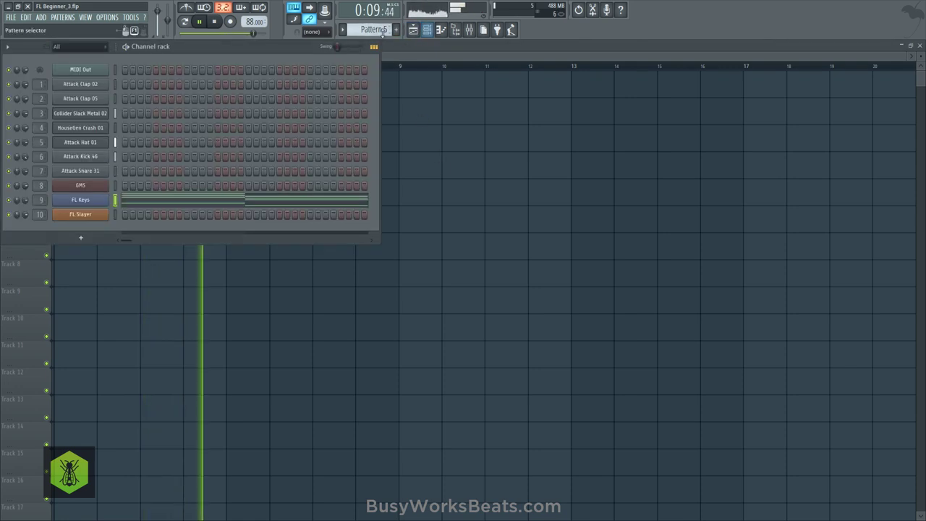
{"action": "key", "text": "space"}
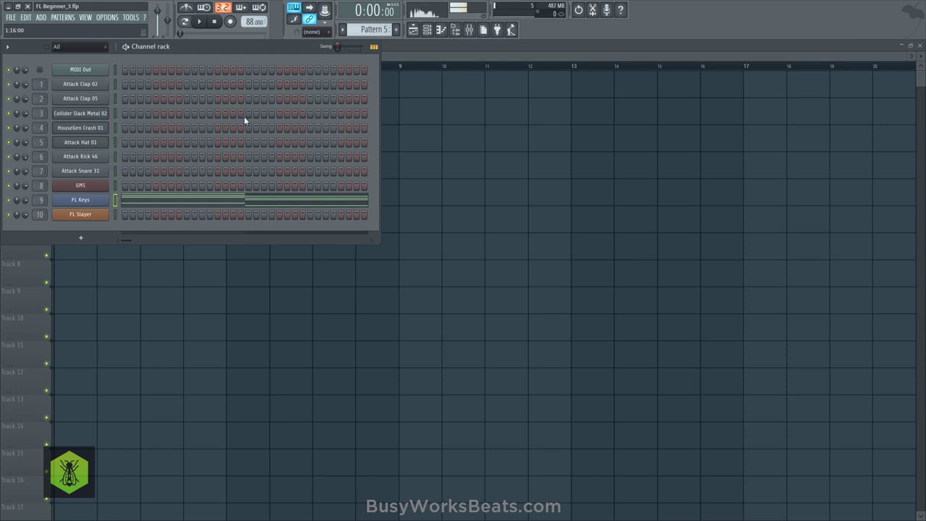
{"action": "scroll", "coordinate": [369, 30], "scroll_direction": "down", "scroll_amount": 1}
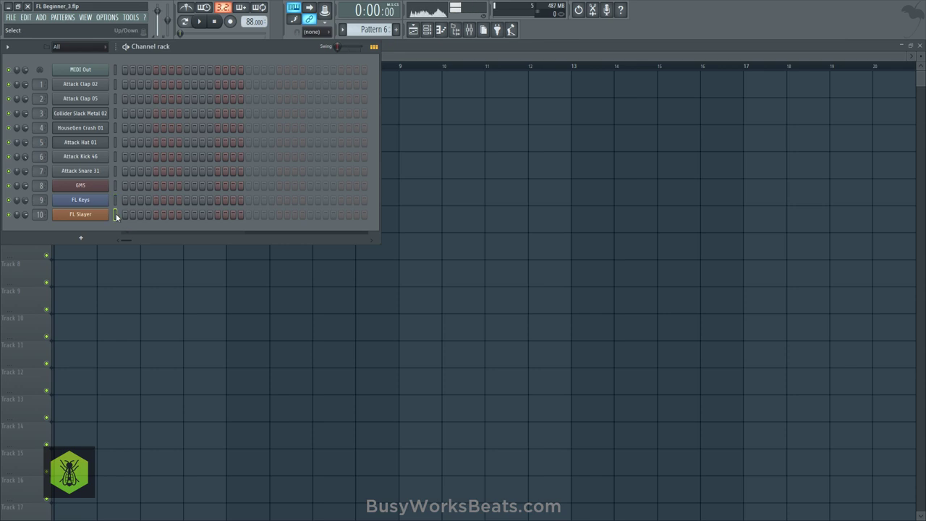
Step: Paste the chords into FL Slayer and delete all but the top E5, B4, C5, A4 notes
{"action": "key", "text": "ctrl+v"}
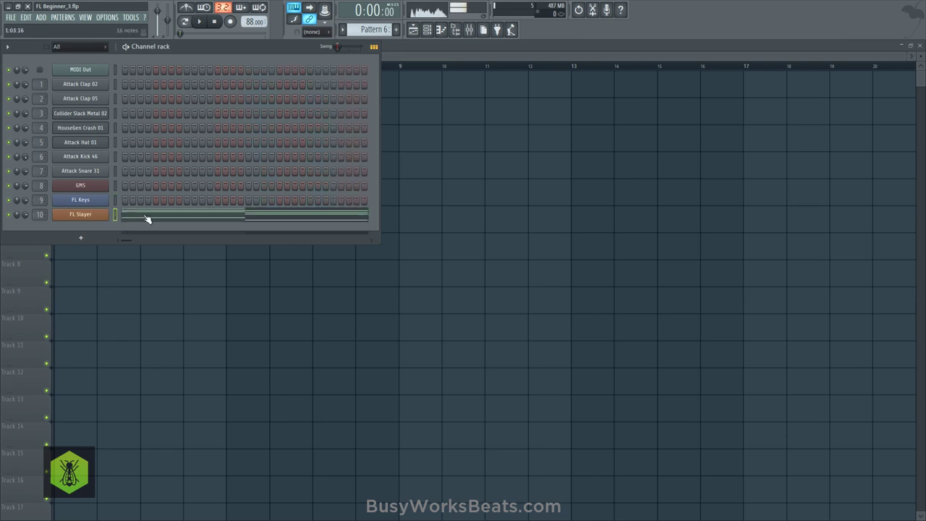
{"action": "left_click", "coordinate": [142, 214]}
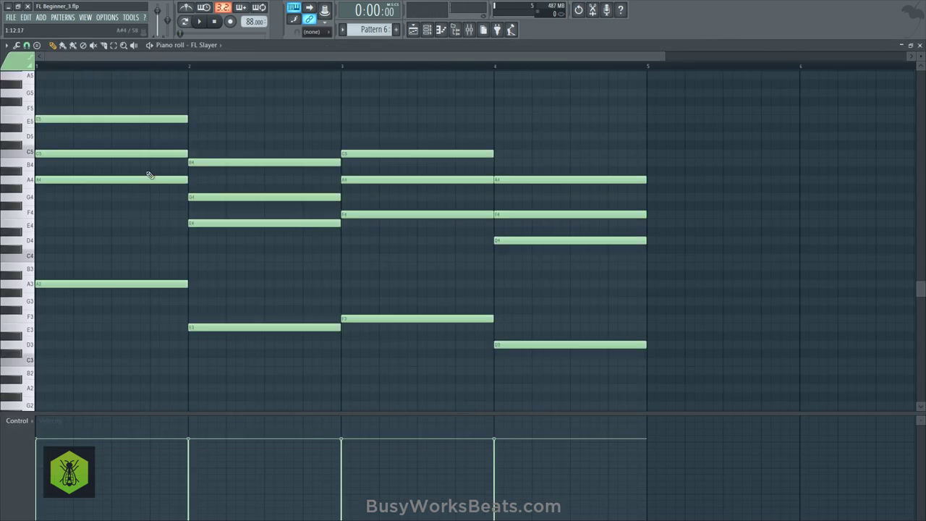
{"action": "left_click_drag", "start_coordinate": [94, 90], "coordinate": [464, 232]}
{"action": "left_click_drag", "start_coordinate": [537, 242], "coordinate": [539, 261]}
{"action": "left_click_drag", "start_coordinate": [561, 365], "coordinate": [418, 181]}
{"action": "left_click_drag", "start_coordinate": [307, 184], "coordinate": [272, 330]}
{"action": "left_click_drag", "start_coordinate": [153, 307], "coordinate": [104, 147]}
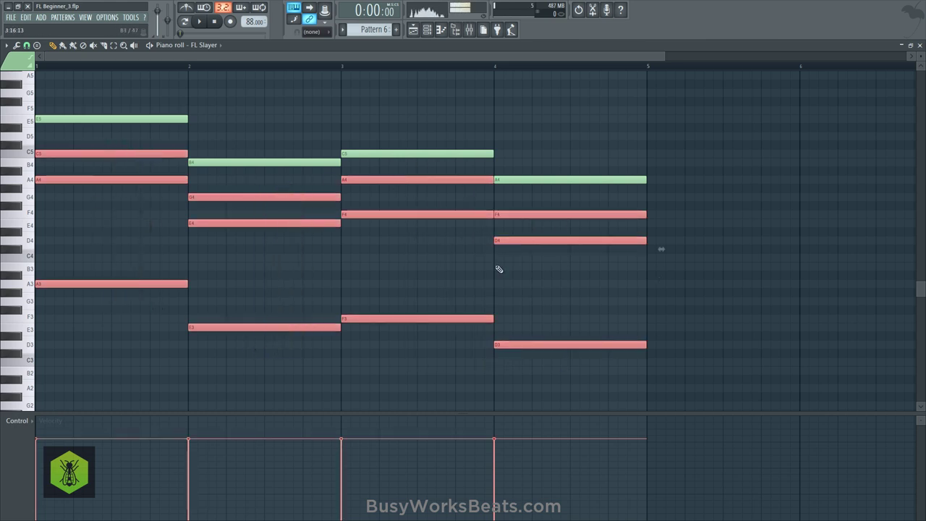
{"action": "key", "text": "Delete"}
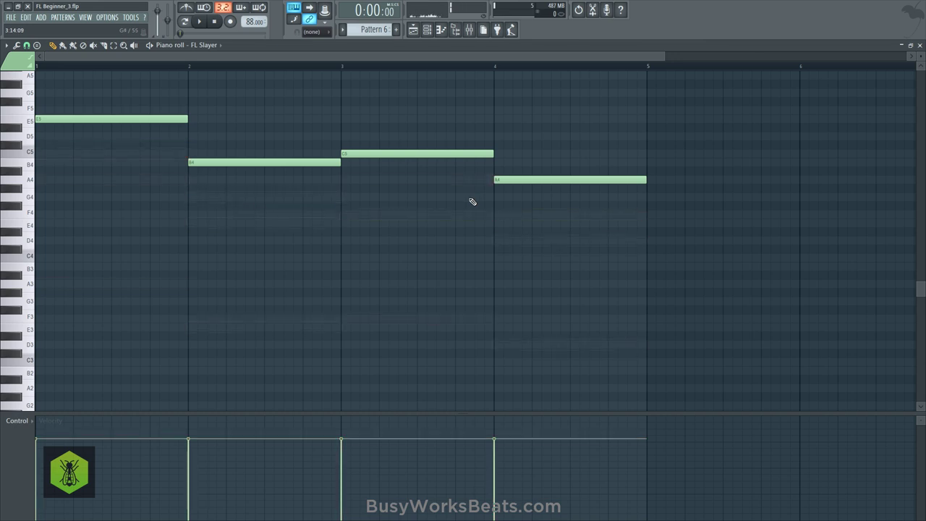
{"action": "left_click", "coordinate": [920, 45]}
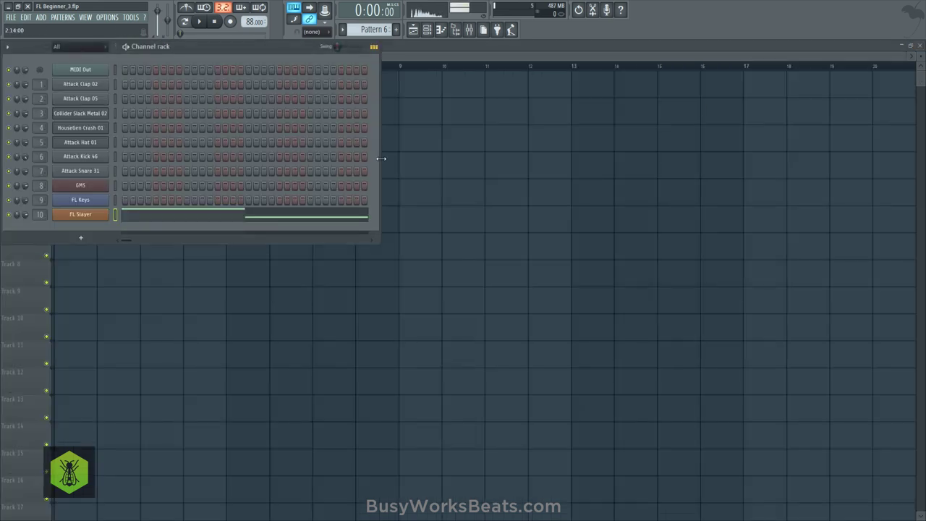
Step: Lower the Insert 6 fader slightly, select Insert 10, and close the mixer
{"action": "left_click", "coordinate": [473, 32]}
{"action": "left_click_drag", "start_coordinate": [77, 207], "coordinate": [77, 215]}
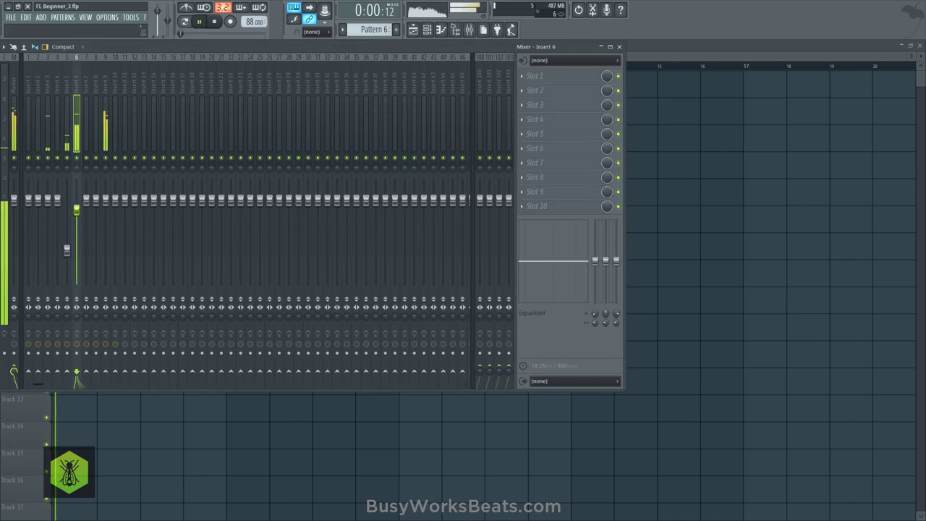
{"action": "left_click", "coordinate": [687, 192]}
{"action": "left_click", "coordinate": [427, 30]}
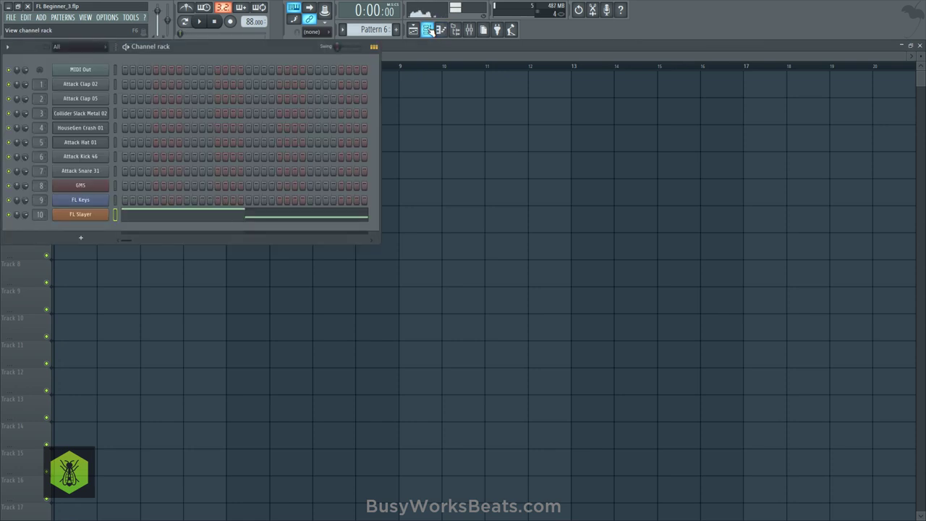
{"action": "left_click", "coordinate": [472, 31]}
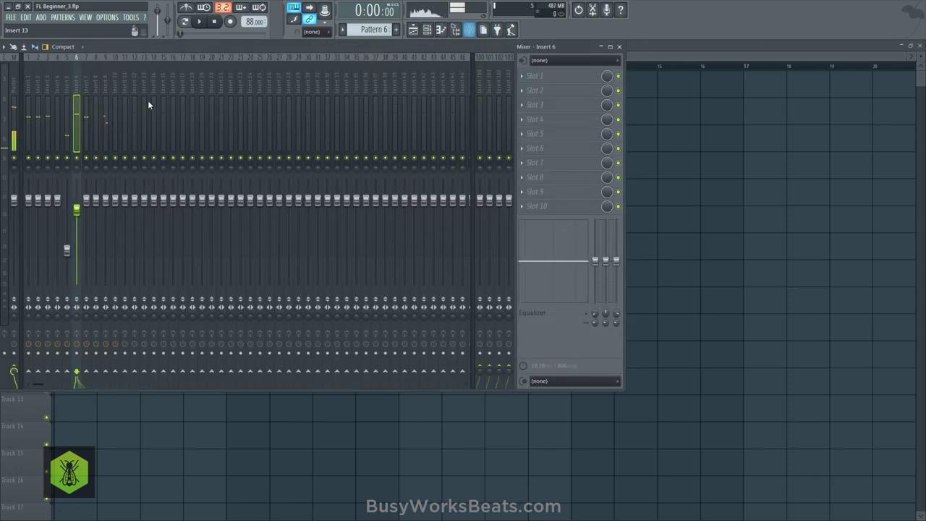
{"action": "left_click", "coordinate": [112, 86]}
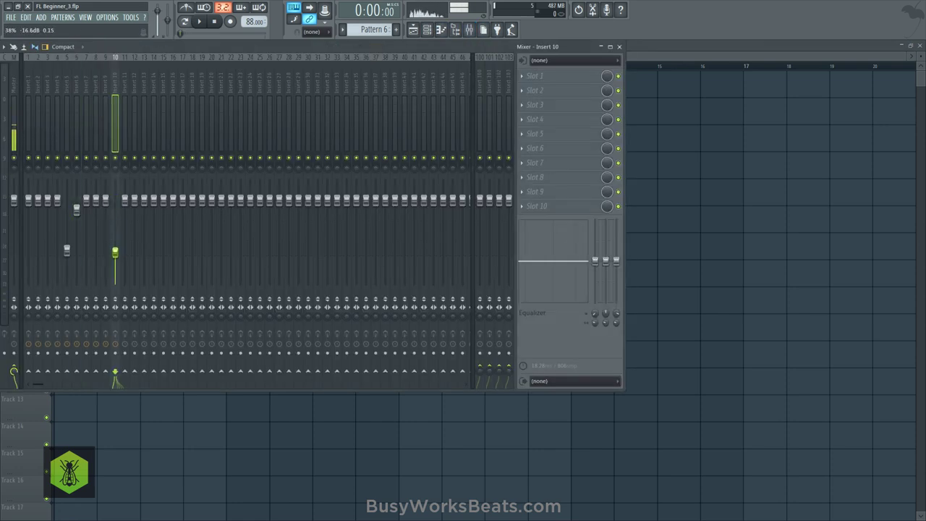
{"action": "key", "text": "F9"}
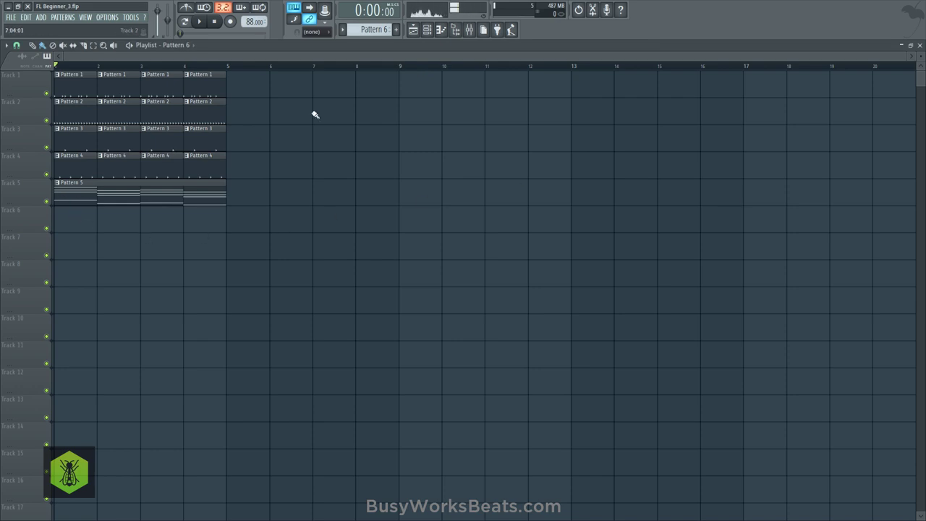
Step: Place a Pattern 6 clip at bar 1 of Track 6 and play the song to check it
{"action": "left_click", "coordinate": [176, 45]}
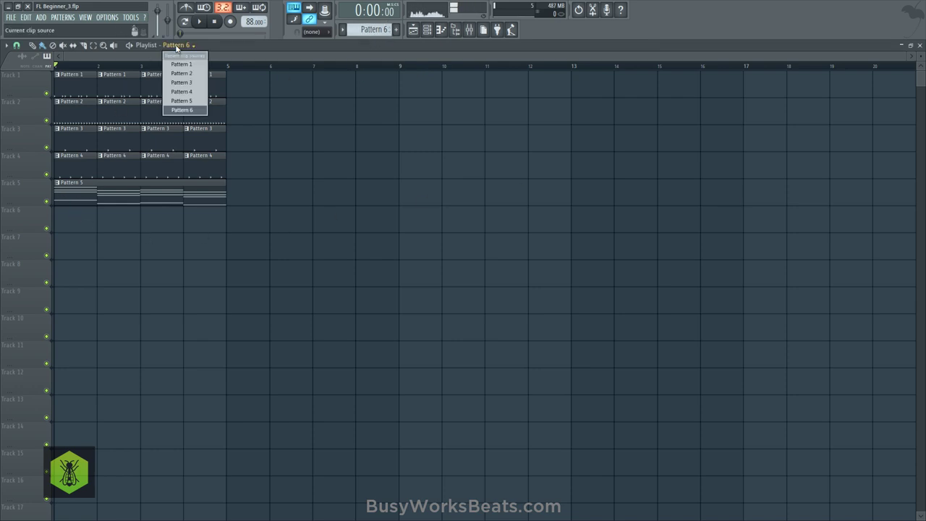
{"action": "left_click", "coordinate": [190, 112]}
{"action": "left_click", "coordinate": [74, 221]}
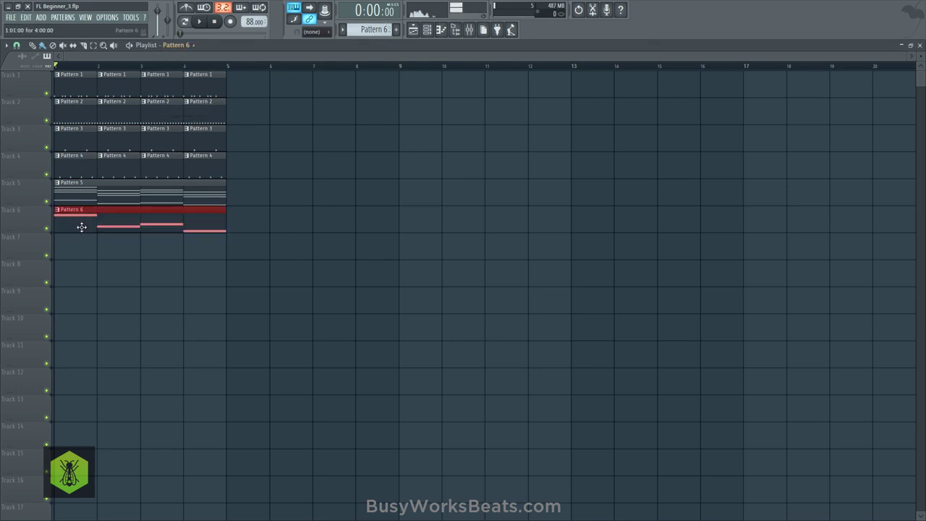
{"action": "key", "text": "space"}
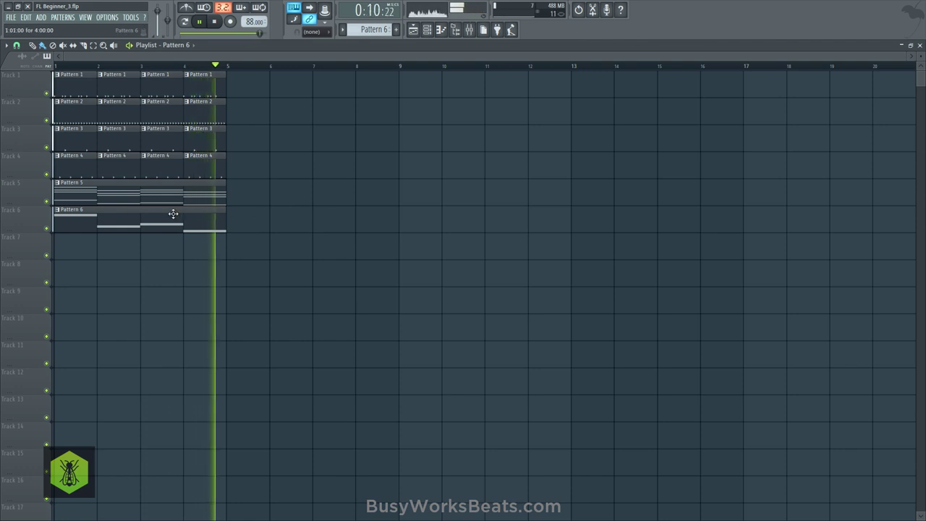
{"action": "key", "text": "space"}
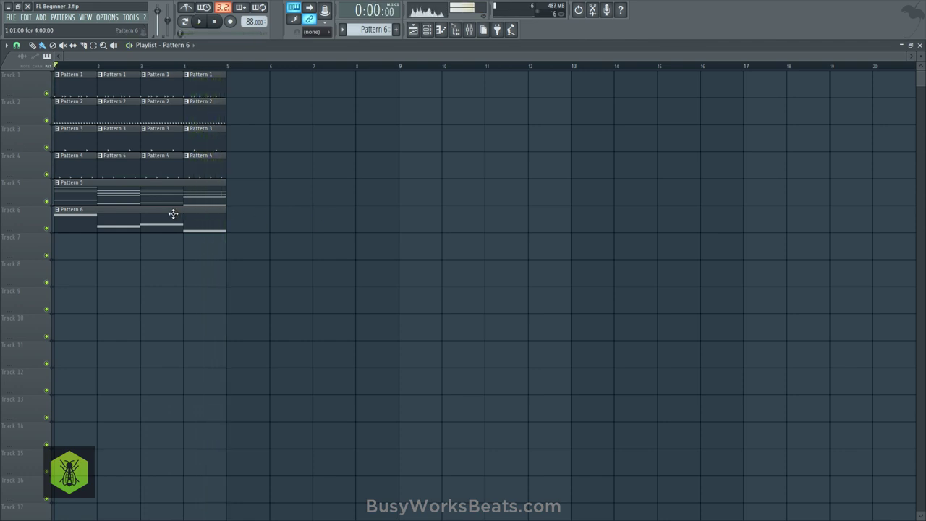
Step: Repeat the Playlist clips out to bar 16, with Pattern 6 clips starting at bar 9
{"action": "left_click_drag", "start_coordinate": [221, 232], "coordinate": [73, 193]}
{"action": "left_click", "coordinate": [154, 269]}
{"action": "left_click_drag", "start_coordinate": [185, 253], "coordinate": [593, 208]}
{"action": "left_click_drag", "start_coordinate": [284, 207], "coordinate": [599, 81]}
{"action": "left_click", "coordinate": [349, 329]}
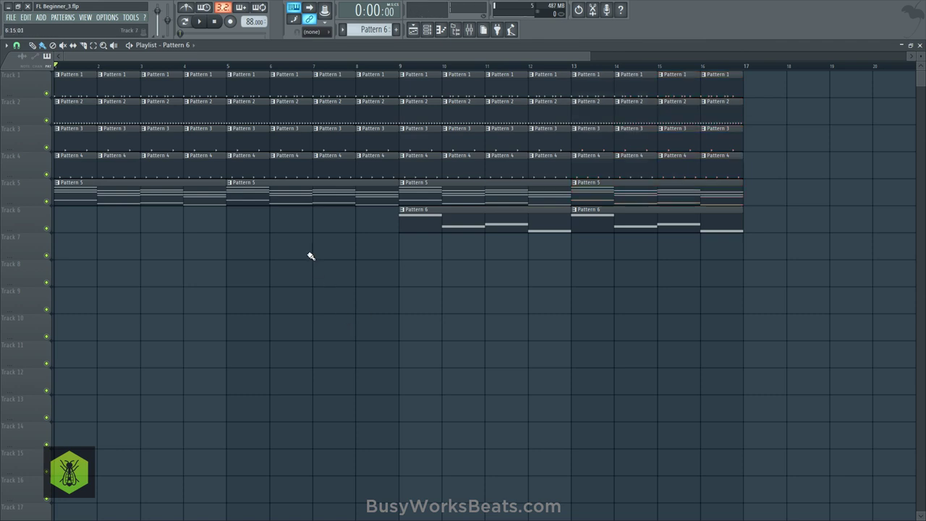
Step: Make the bar-5 Track 5 clip a unique Pattern 6 and open its notes
{"action": "right_click", "coordinate": [231, 187]}
{"action": "left_click", "coordinate": [253, 246]}
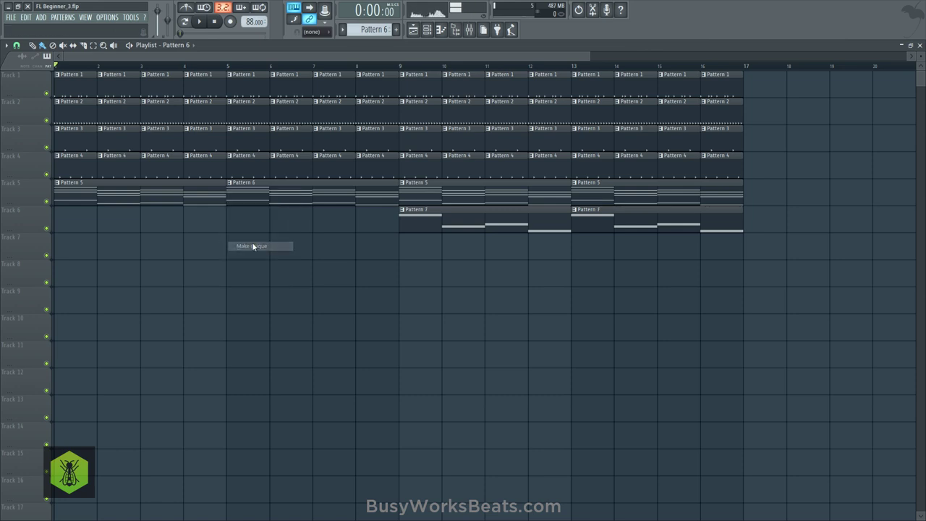
{"action": "right_click", "coordinate": [231, 186]}
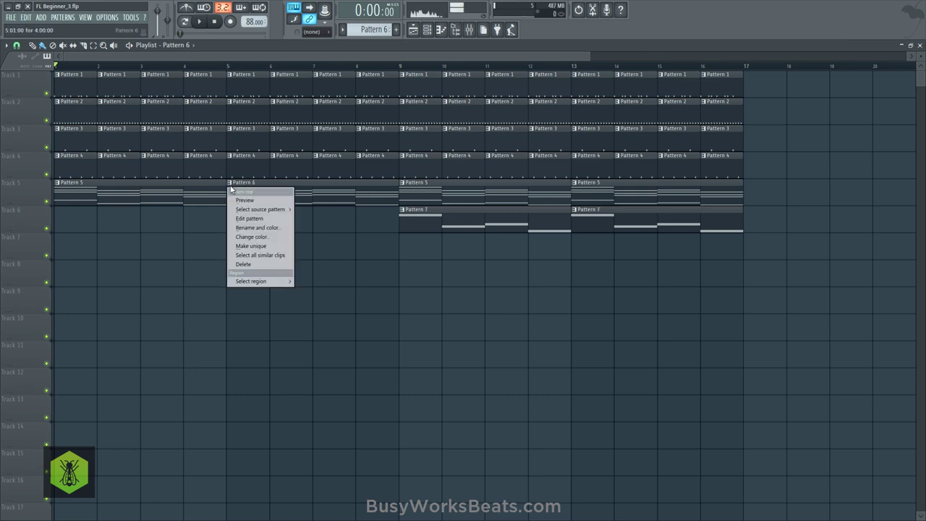
{"action": "left_click", "coordinate": [259, 218]}
Step: Copy the A3, E3, F3, D3 bass notes an octave lower to A2, E2, F2, D2
{"action": "scroll", "coordinate": [182, 181], "scroll_direction": "down", "scroll_amount": 2}
{"action": "left_click", "coordinate": [136, 258]}
{"action": "left_click_drag", "start_coordinate": [128, 245], "coordinate": [643, 376]}
{"action": "mouse_move", "coordinate": [51, 258]}
{"action": "left_mouse_down"}
{"action": "mouse_move", "coordinate": [65, 256]}
{"action": "mouse_move", "coordinate": [51, 257]}
{"action": "left_mouse_up"}
{"action": "key", "text": "shift+Down"}
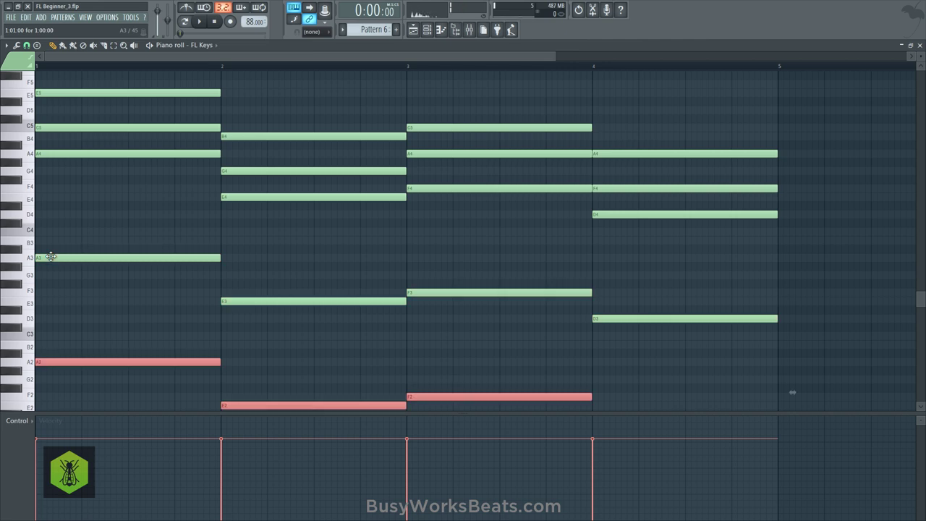
{"action": "scroll", "coordinate": [79, 254], "scroll_direction": "down", "scroll_amount": 5}
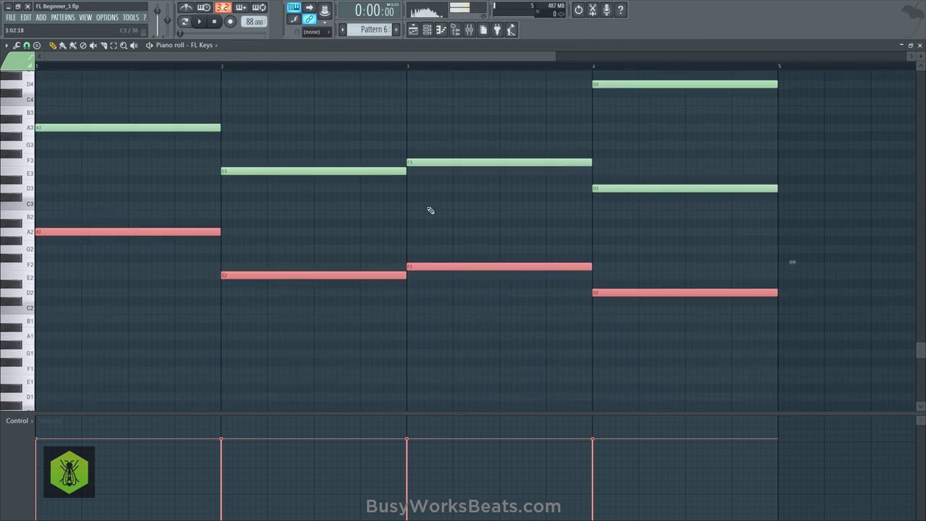
Step: Play Pattern 6 on its own to check it, then close the piano roll
{"action": "key", "text": "space"}
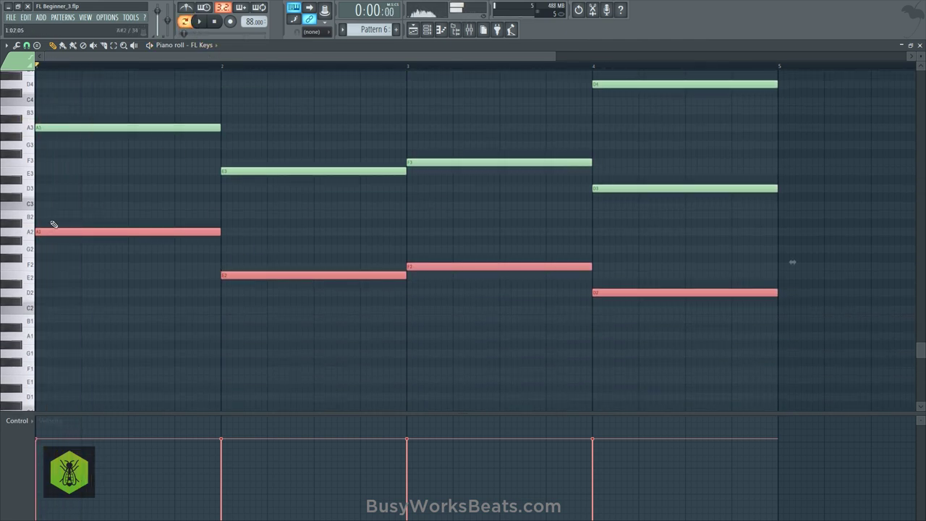
{"action": "key", "text": "space"}
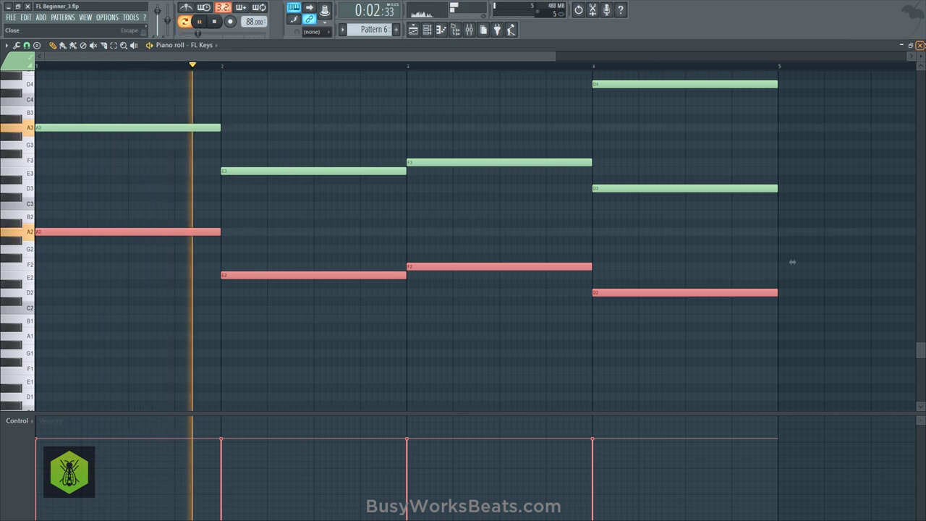
{"action": "key", "text": "space"}
{"action": "left_click", "coordinate": [919, 45]}
{"action": "key", "text": "F6"}
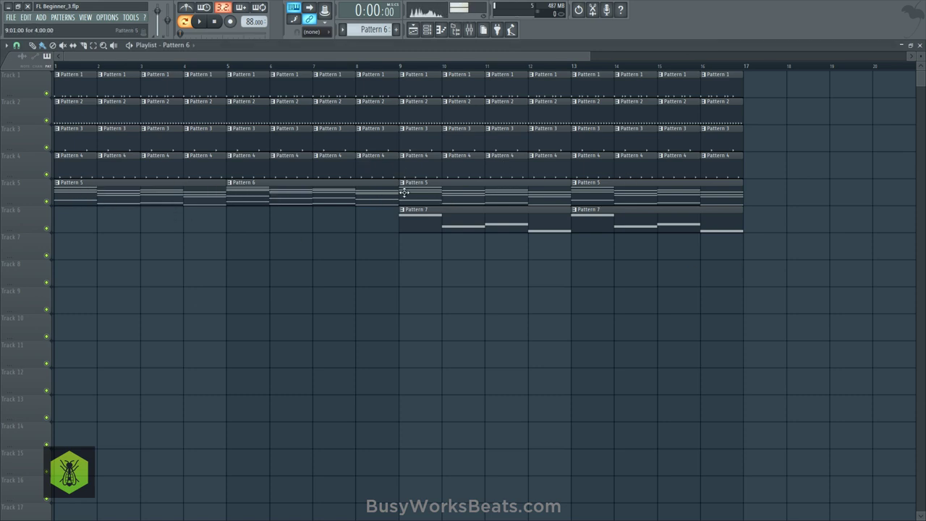
Step: Switch the bar-13 Track 5 clip to Pattern 6 and play back the arrangement
{"action": "left_click", "coordinate": [590, 193]}
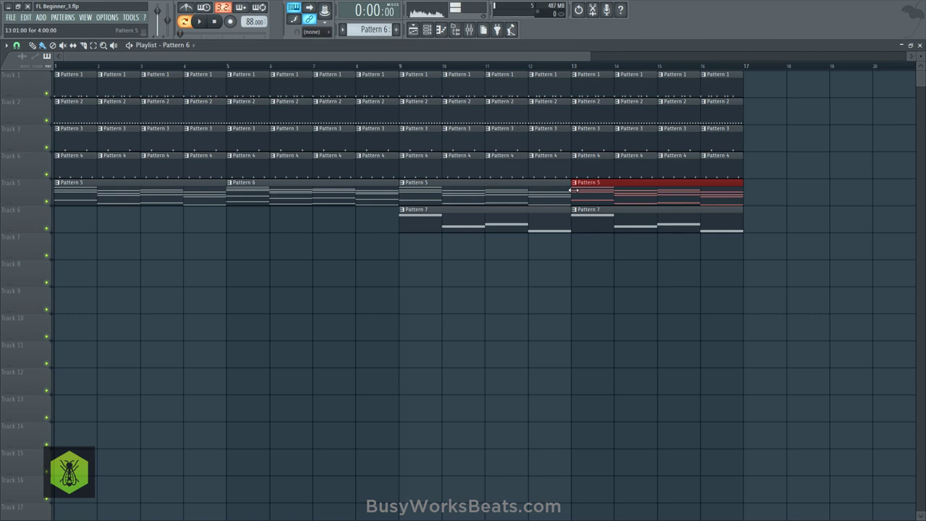
{"action": "right_click", "coordinate": [578, 184]}
{"action": "mouse_move", "coordinate": [595, 209]}
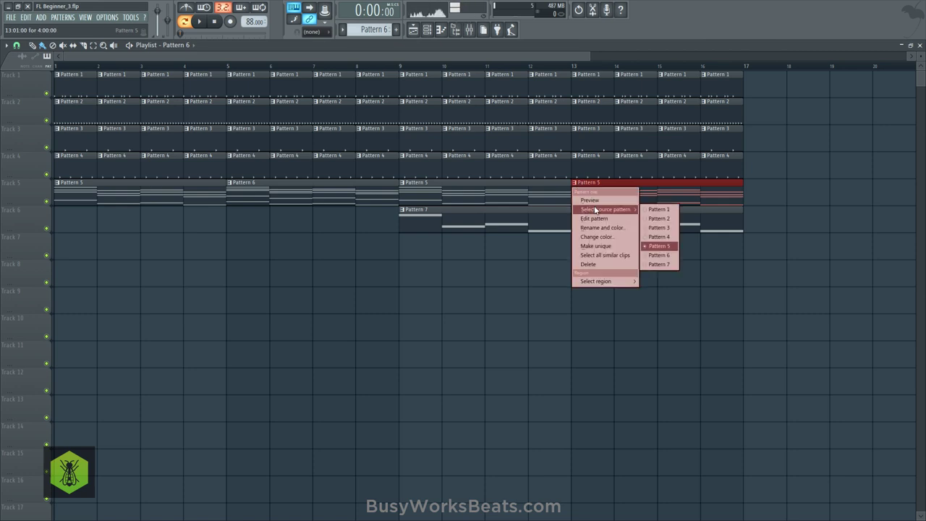
{"action": "left_click", "coordinate": [660, 256]}
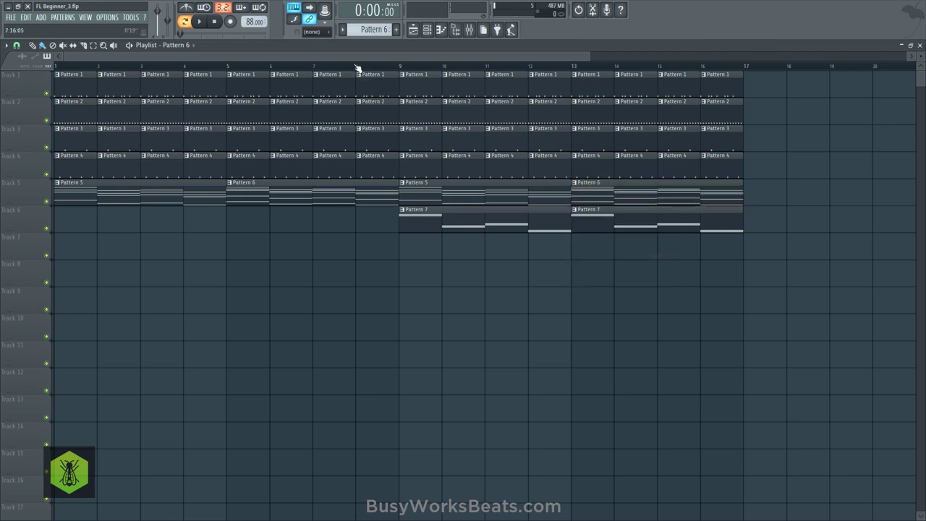
{"action": "scroll", "coordinate": [356, 67], "scroll_direction": "down", "scroll_amount": 3}
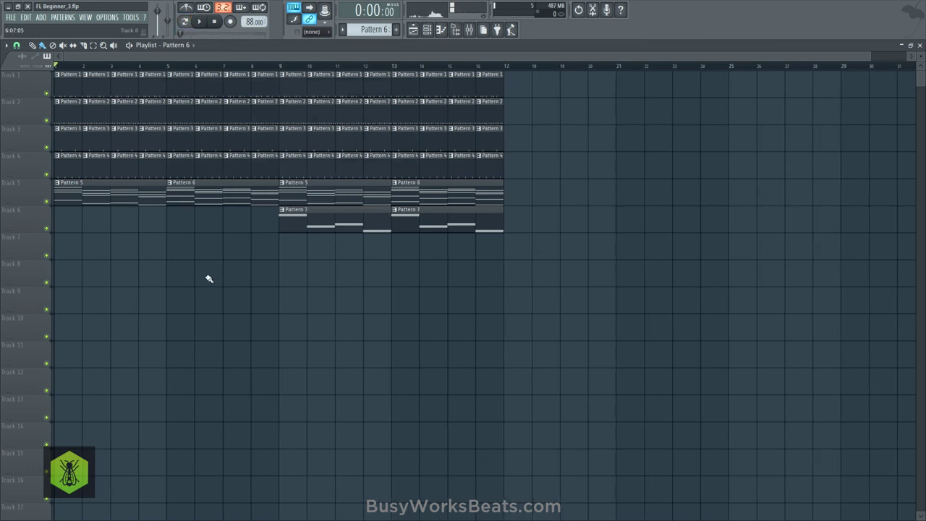
{"action": "key", "text": "space"}
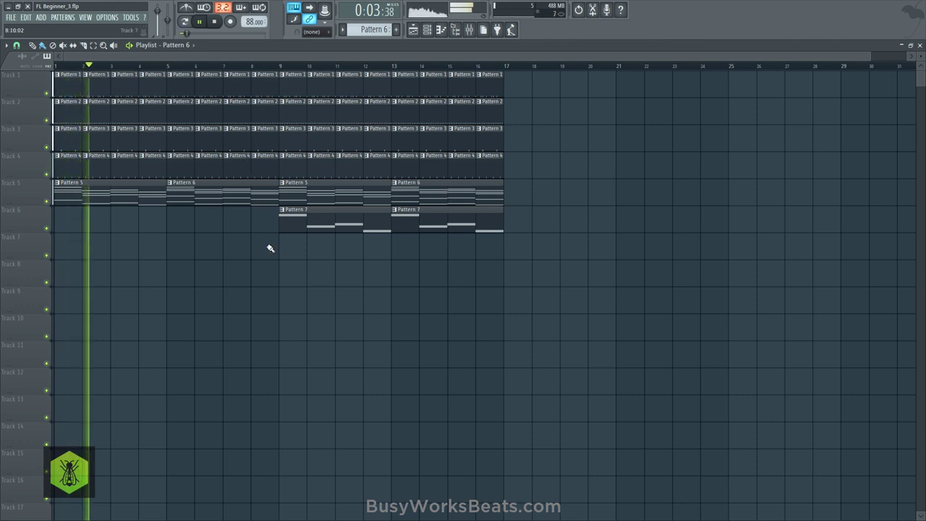
{"action": "key", "text": "space"}
Step: Make the first Pattern 5 clip unique and delete its low notes in the piano roll
{"action": "left_click", "coordinate": [57, 184]}
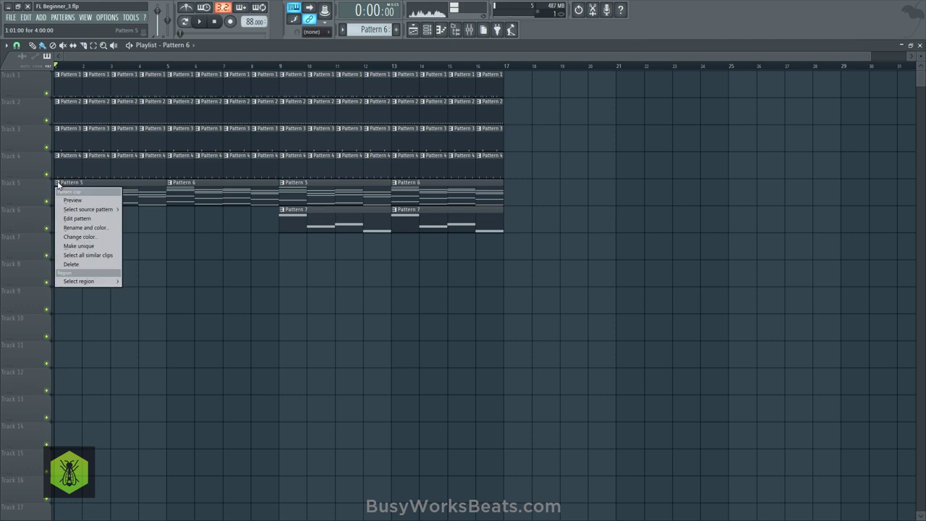
{"action": "left_click", "coordinate": [78, 246]}
{"action": "left_click", "coordinate": [56, 183]}
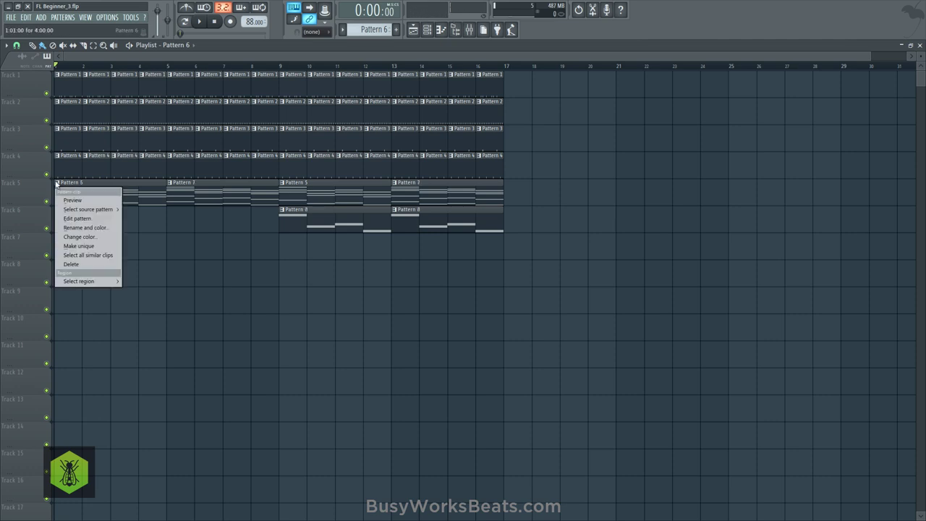
{"action": "left_click", "coordinate": [77, 218]}
{"action": "scroll", "coordinate": [315, 72], "scroll_direction": "down", "scroll_amount": 4}
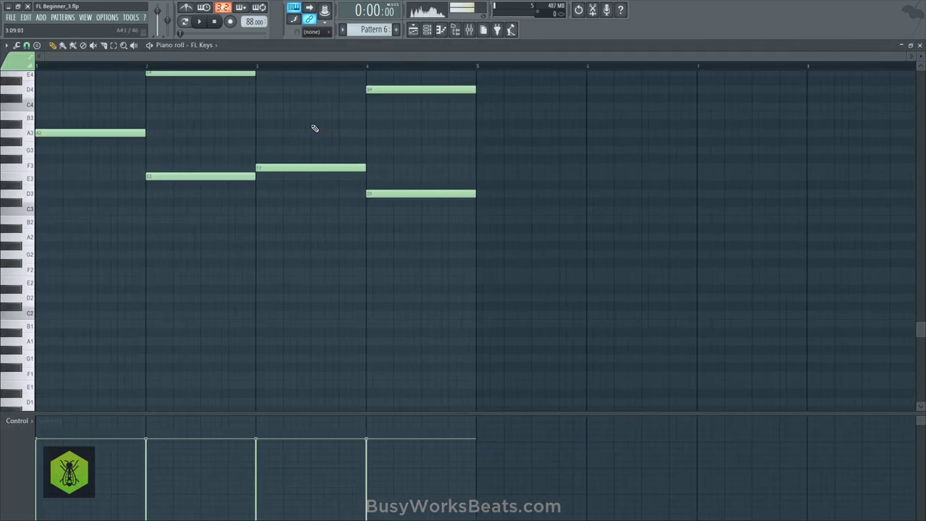
{"action": "scroll", "coordinate": [376, 224], "scroll_direction": "up", "scroll_amount": 3}
{"action": "left_click_drag", "start_coordinate": [431, 313], "coordinate": [104, 227]}
{"action": "key", "text": "Delete"}
{"action": "scroll", "coordinate": [118, 140], "scroll_direction": "up", "scroll_amount": 4}
Step: Close the piano roll, hide the channel rack, play the arrangement and save the project
{"action": "left_click", "coordinate": [920, 45]}
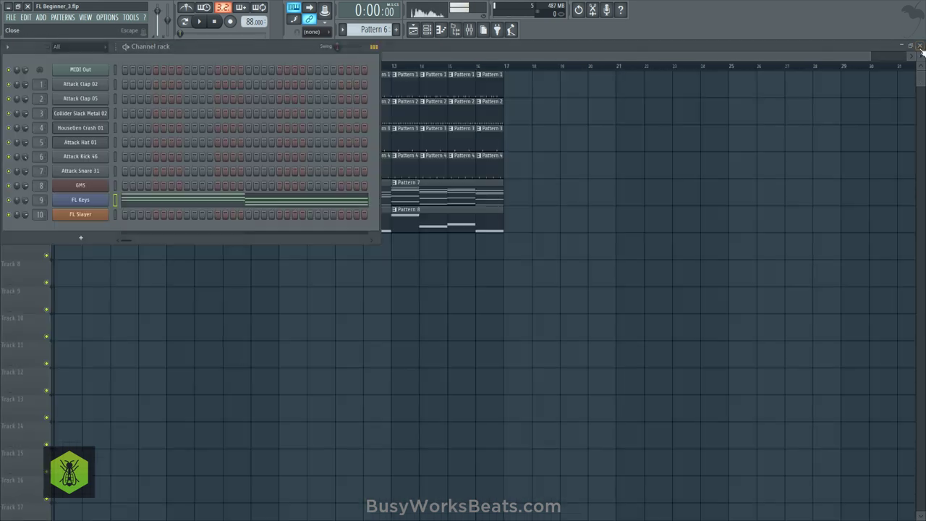
{"action": "key", "text": "F6"}
{"action": "key", "text": "space"}
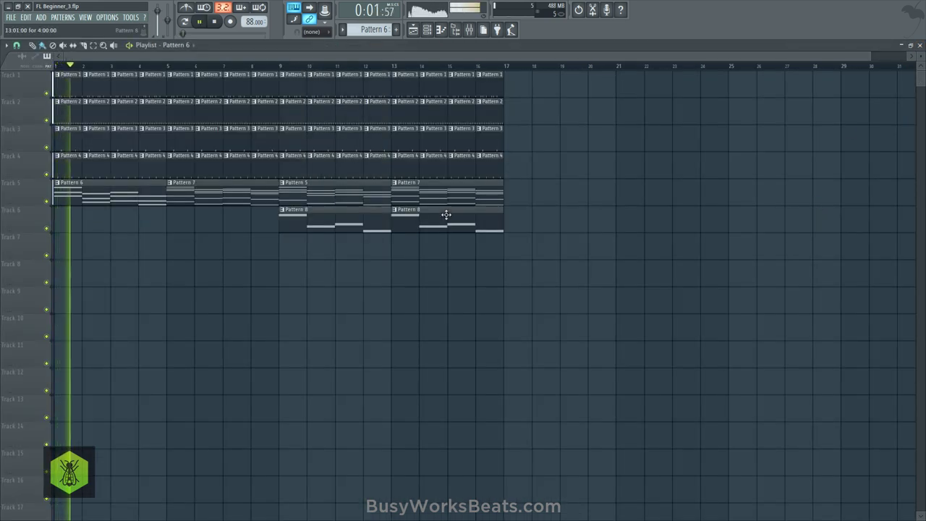
{"action": "key", "text": "ctrl+s"}
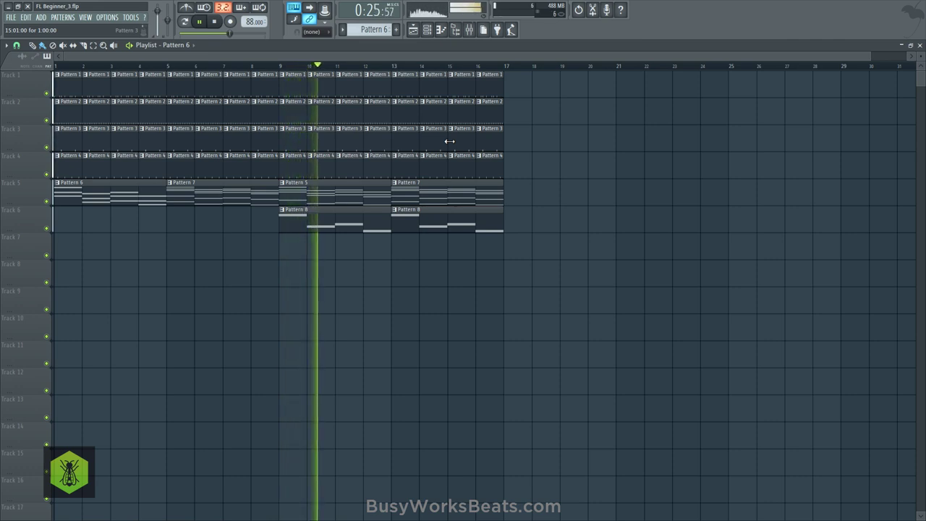
Step: Lower mixer Insert 10's fader to about -23 dB and stop playback
{"action": "left_click", "coordinate": [474, 31]}
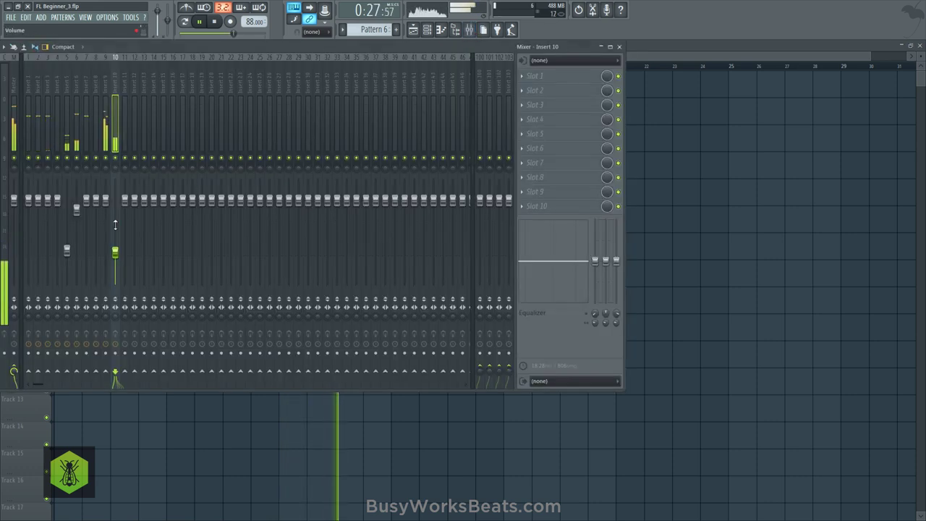
{"action": "left_click_drag", "start_coordinate": [115, 252], "coordinate": [115, 265]}
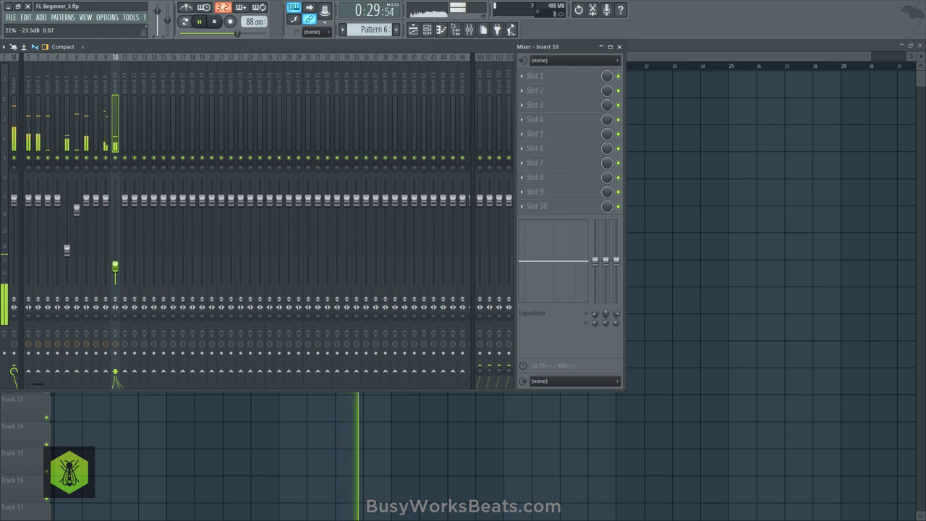
{"action": "key", "text": "F9"}
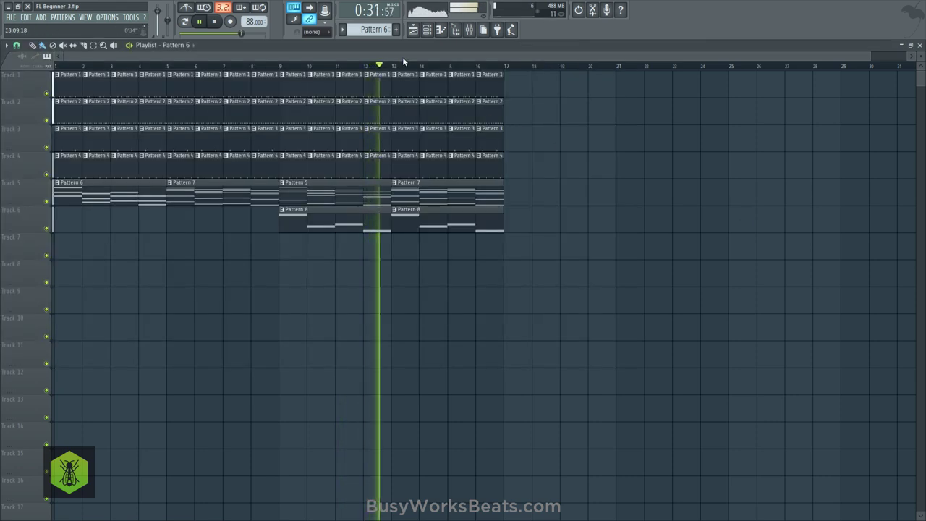
{"action": "scroll", "coordinate": [409, 70], "scroll_direction": "down", "scroll_amount": 1}
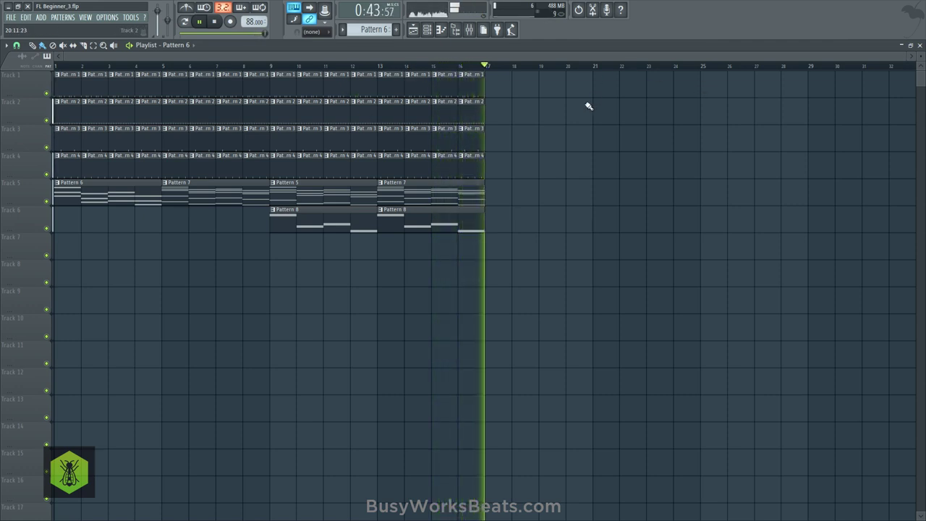
{"action": "key", "text": "space"}
Step: With the mixer shown, audition the mix while selecting Inserts 1 and 6
{"action": "left_click", "coordinate": [469, 31]}
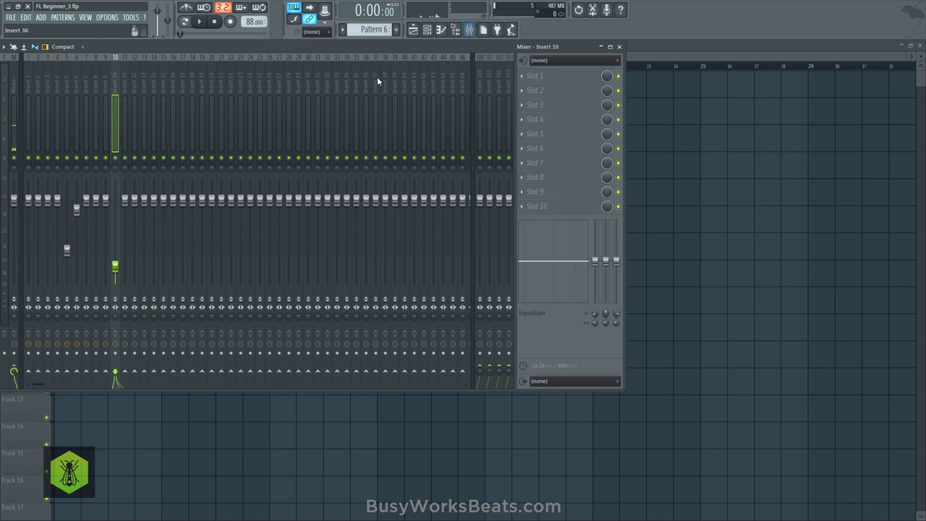
{"action": "left_click", "coordinate": [26, 80]}
{"action": "key", "text": "space"}
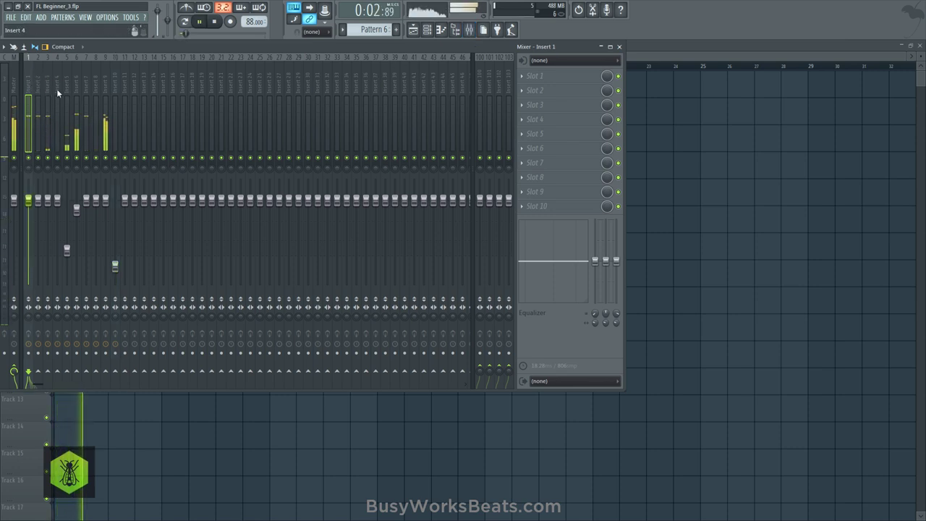
{"action": "left_click", "coordinate": [77, 144]}
{"action": "key", "text": "space"}
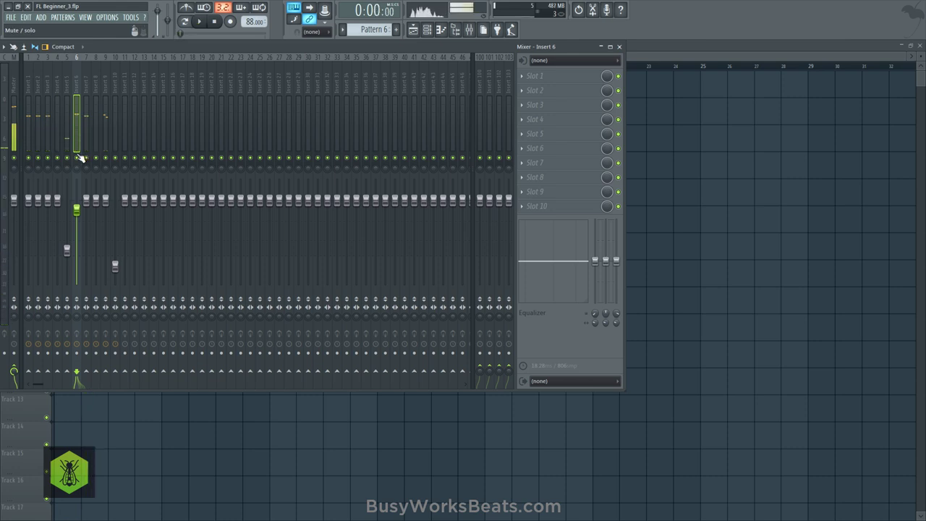
{"action": "key", "text": "space"}
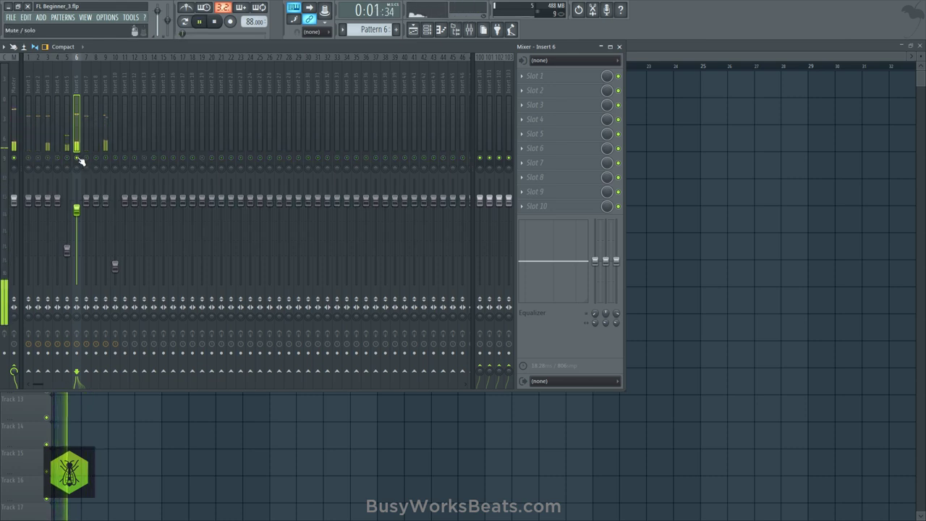
{"action": "key", "text": "space"}
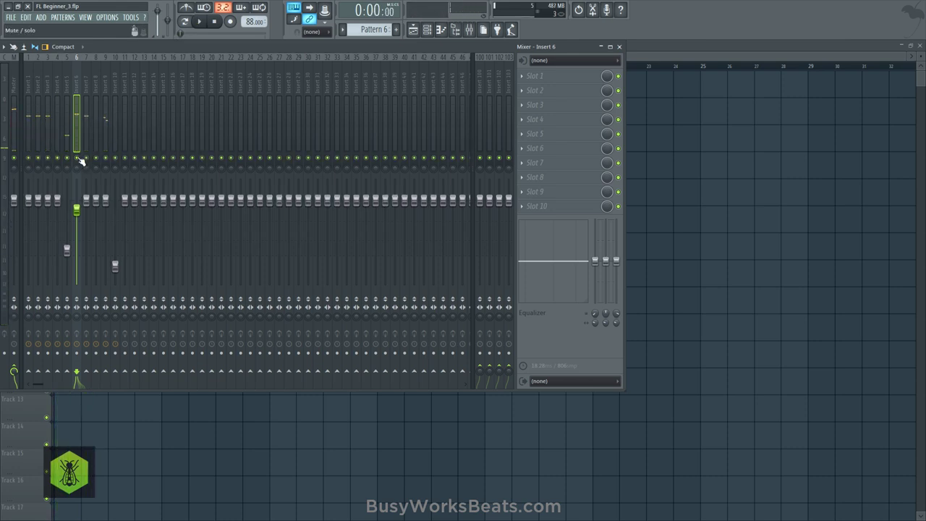
{"action": "key", "text": "space"}
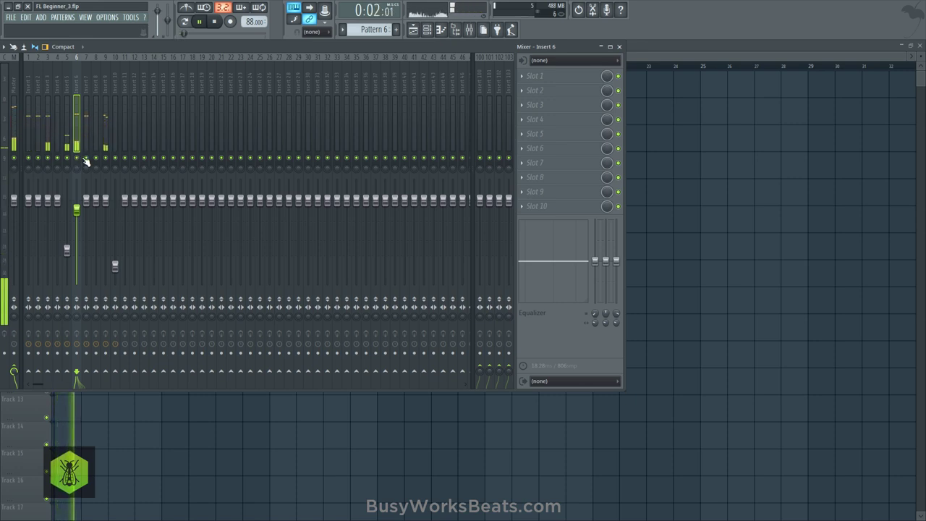
{"action": "key", "text": "space"}
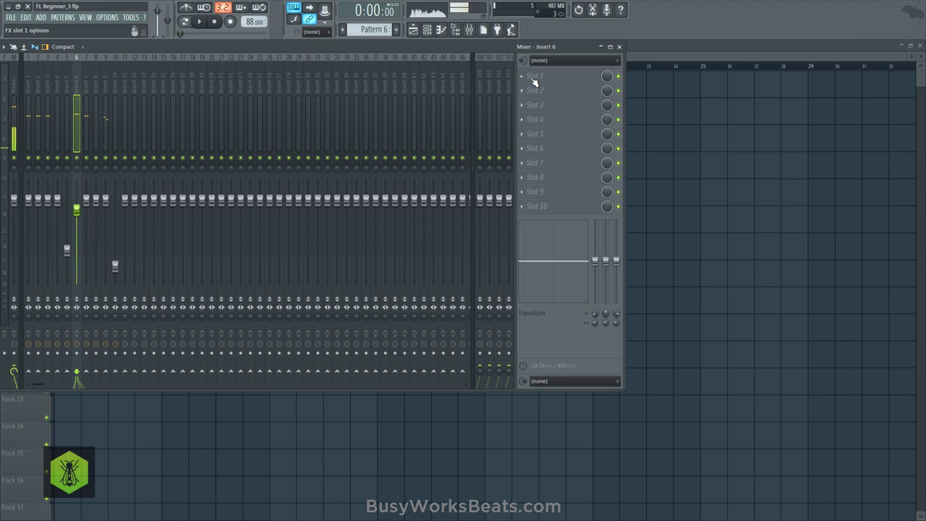
Step: Load Fruity Parametric EQ 2 on Insert 6, boost band 2 near 80 Hz, and listen
{"action": "left_click", "coordinate": [533, 79]}
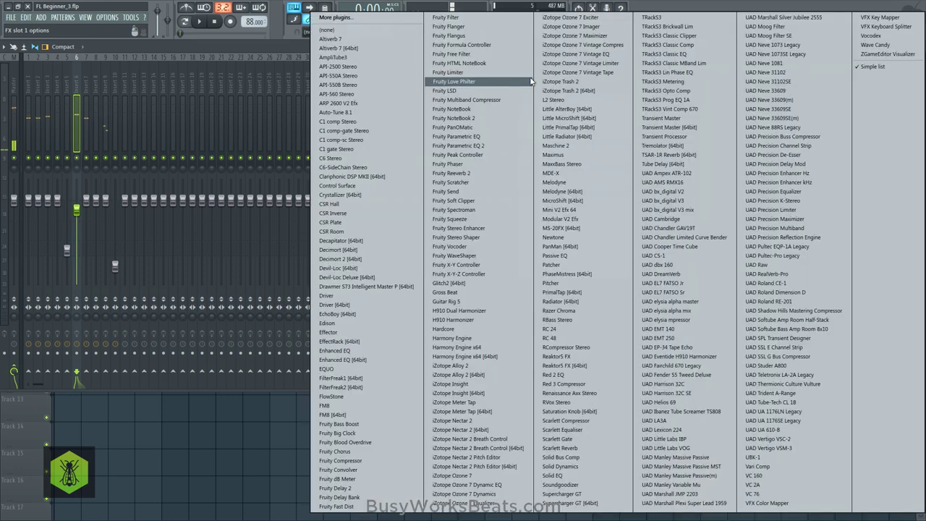
{"action": "left_click", "coordinate": [475, 146]}
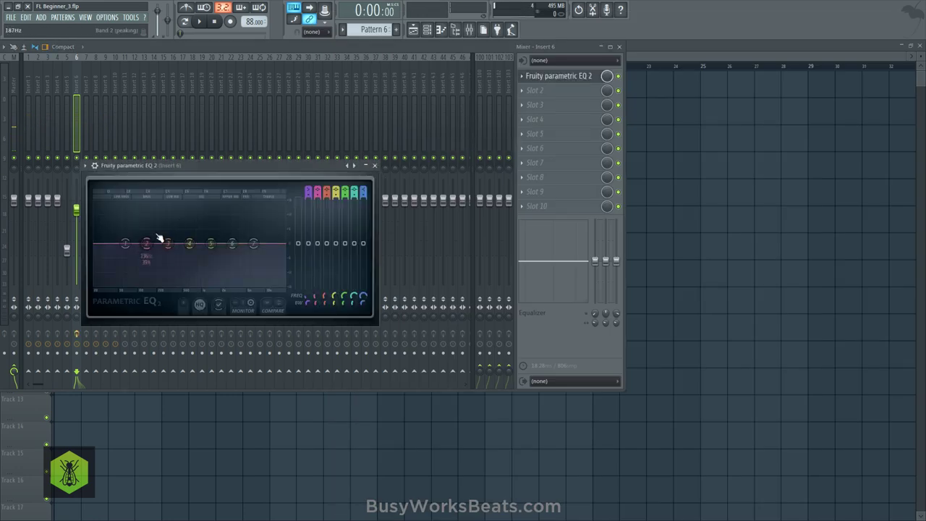
{"action": "left_click_drag", "start_coordinate": [146, 243], "coordinate": [131, 230]}
{"action": "key", "text": "space"}
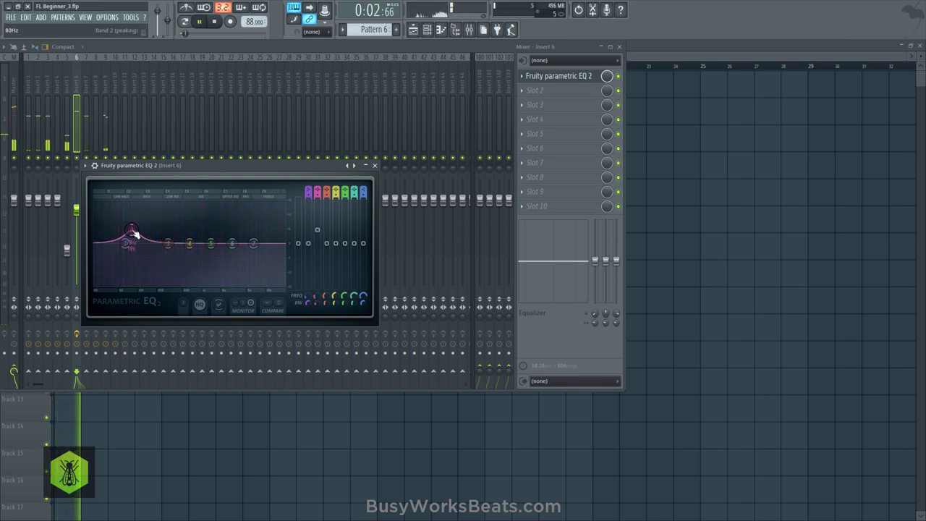
{"action": "left_click", "coordinate": [374, 165]}
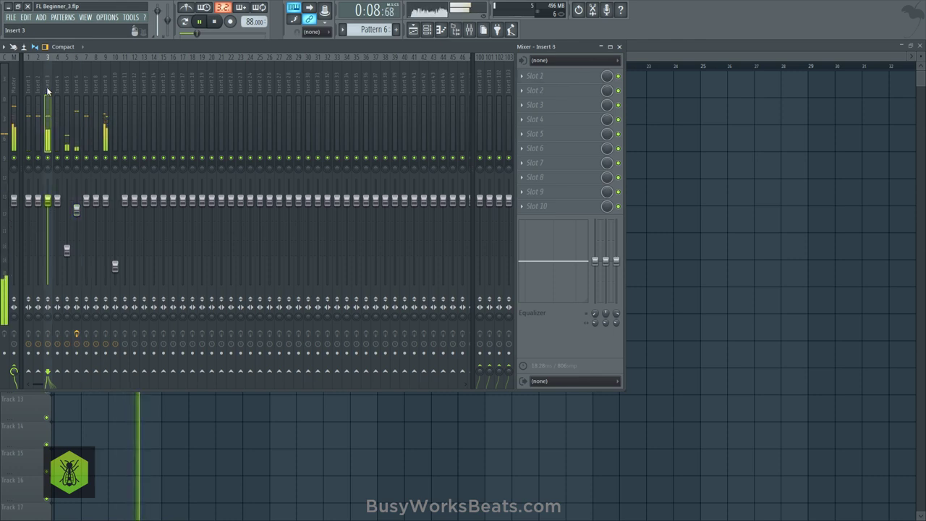
Step: Select mixer Insert 5 and play the beat to check the mix
{"action": "left_click", "coordinate": [67, 94]}
{"action": "key", "text": "space"}
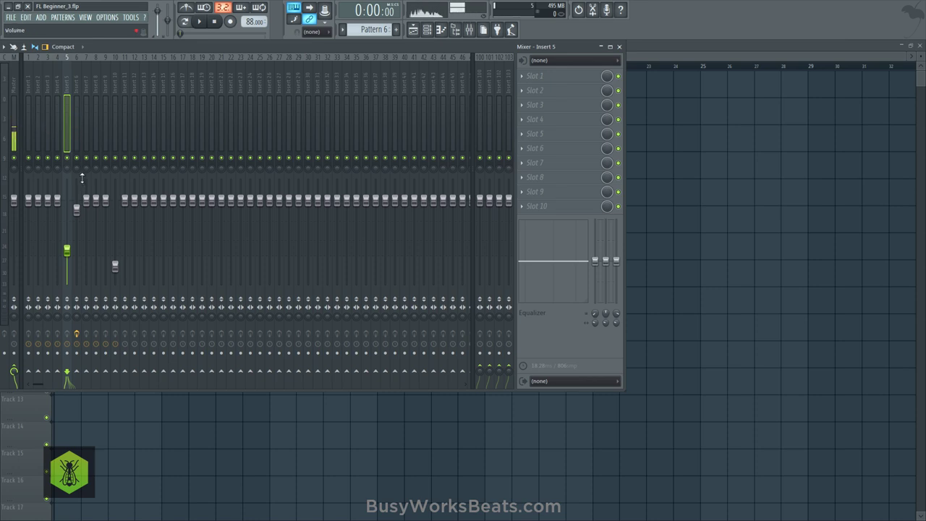
{"action": "key", "text": "space"}
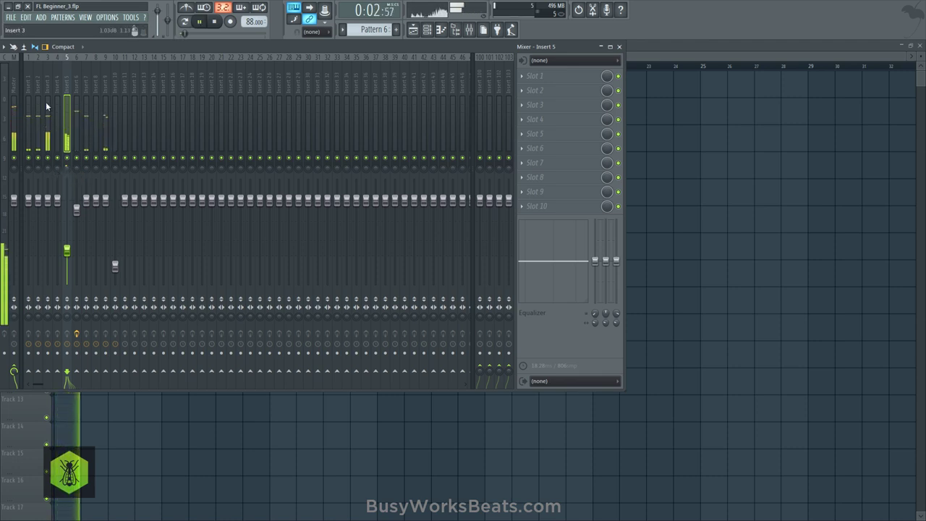
{"action": "key", "text": "space"}
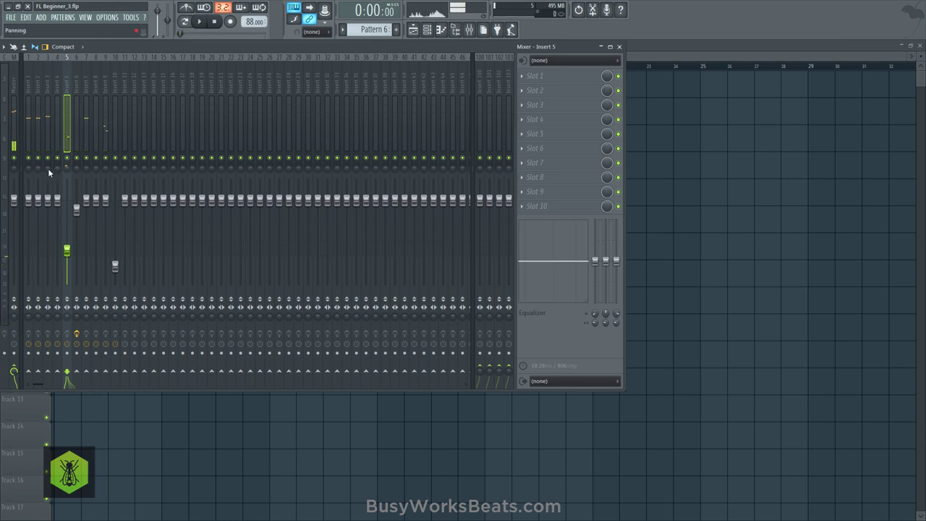
Step: Pull Insert 3's fader down to about -4.3 dB while the beat plays
{"action": "left_click", "coordinate": [47, 168]}
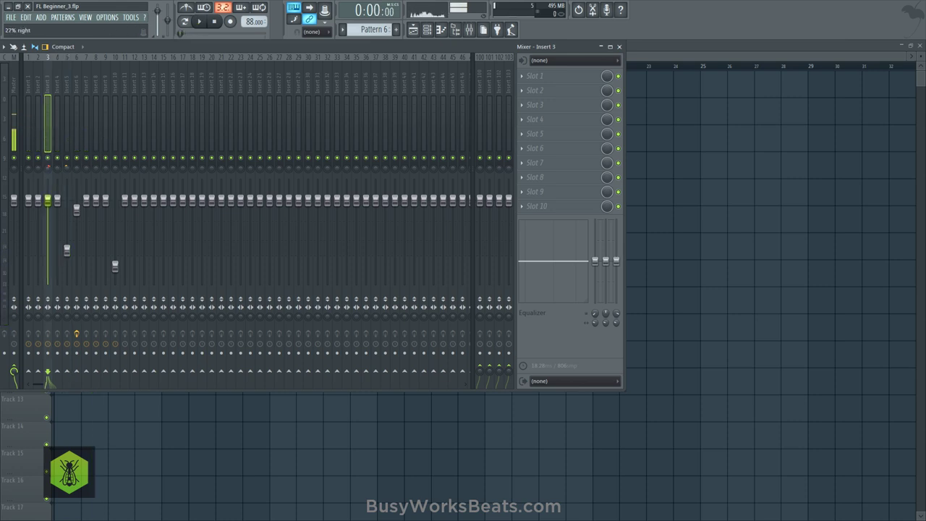
{"action": "key", "text": "space"}
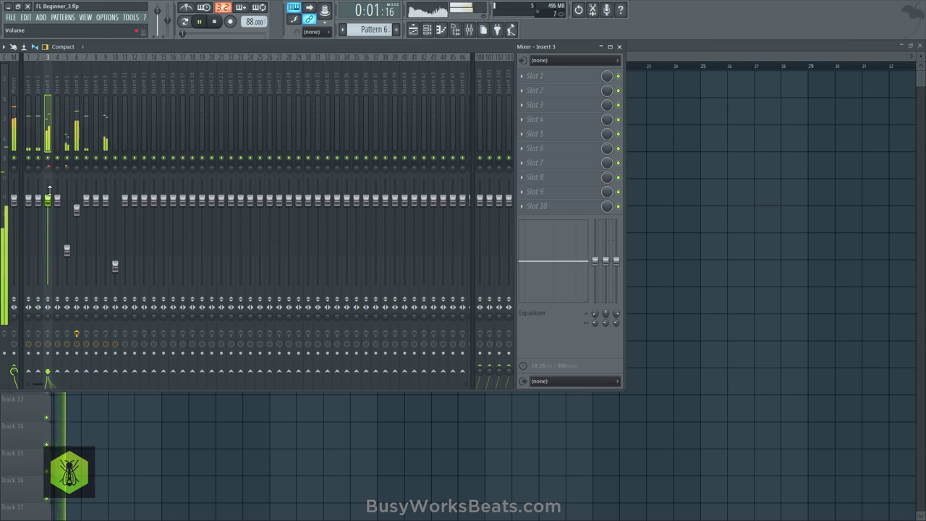
{"action": "left_click_drag", "start_coordinate": [48, 200], "coordinate": [48, 215]}
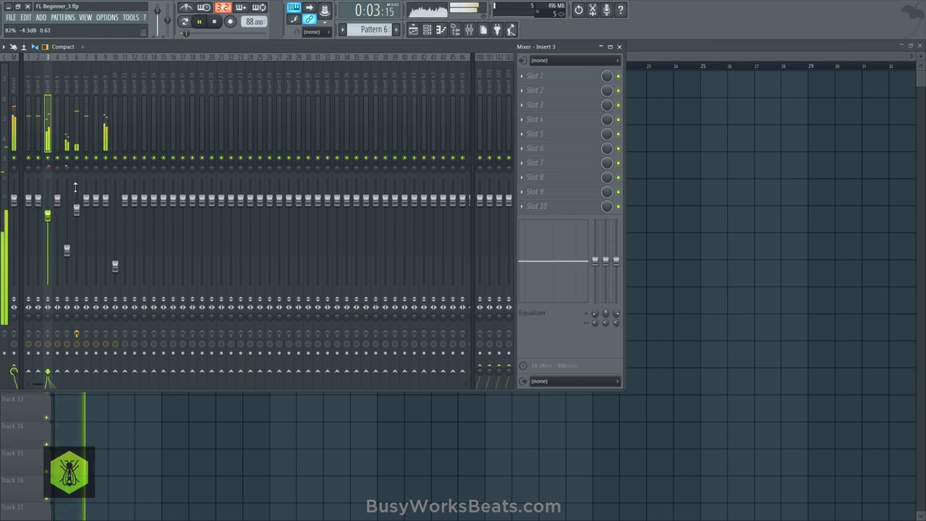
{"action": "left_click", "coordinate": [104, 92]}
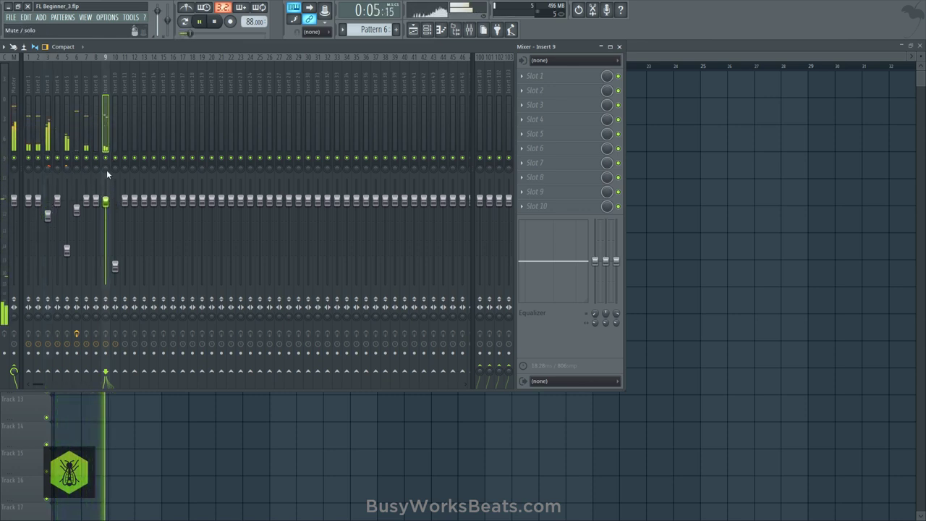
{"action": "key", "text": "space"}
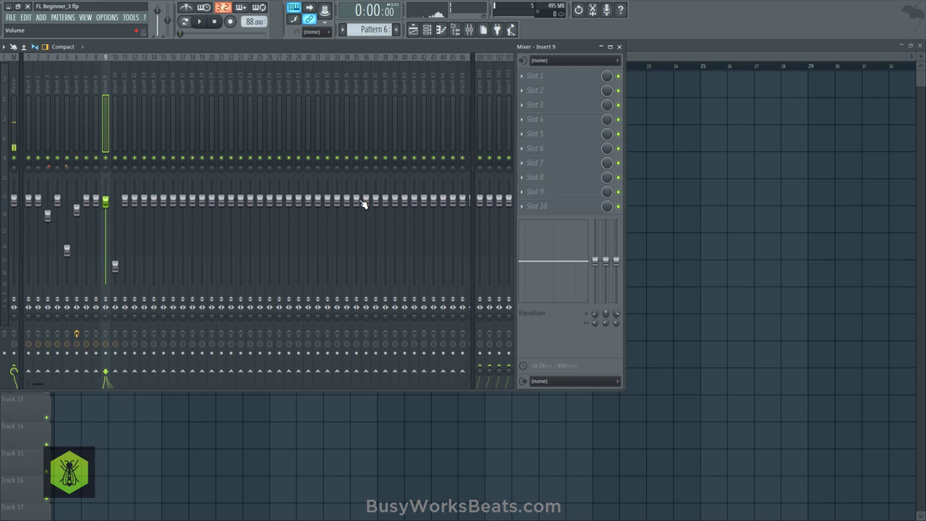
Step: Give mixer insert 100 the name 'aux reverb'
{"action": "right_click", "coordinate": [479, 83]}
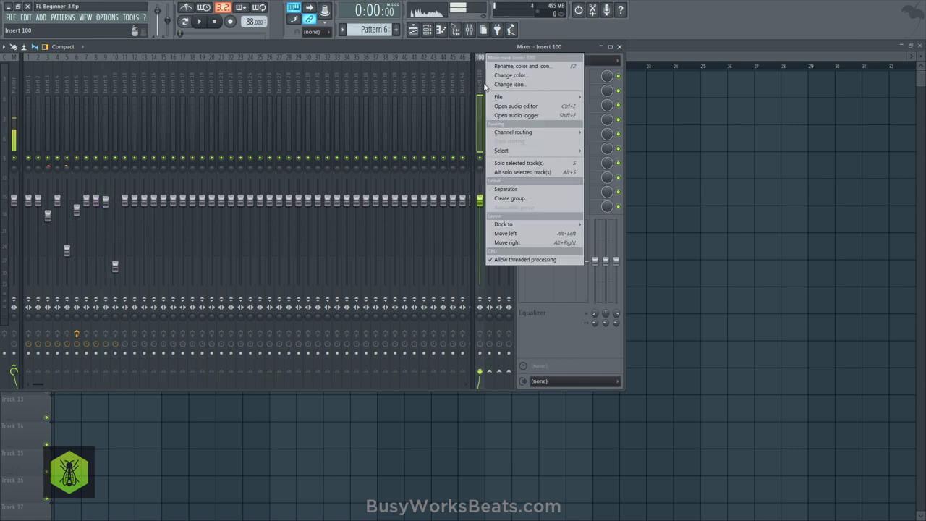
{"action": "left_click", "coordinate": [504, 68]}
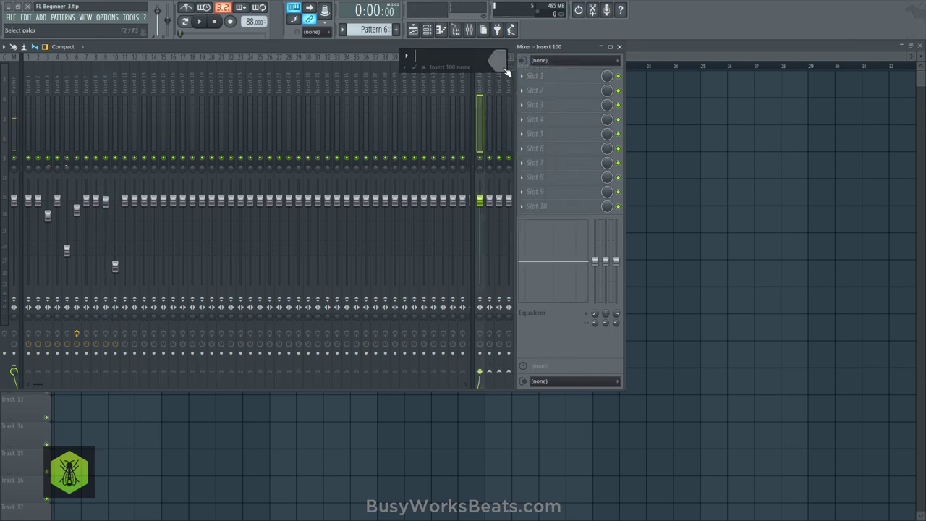
{"action": "type", "text": "aux reverb"}
{"action": "key", "text": "Return"}
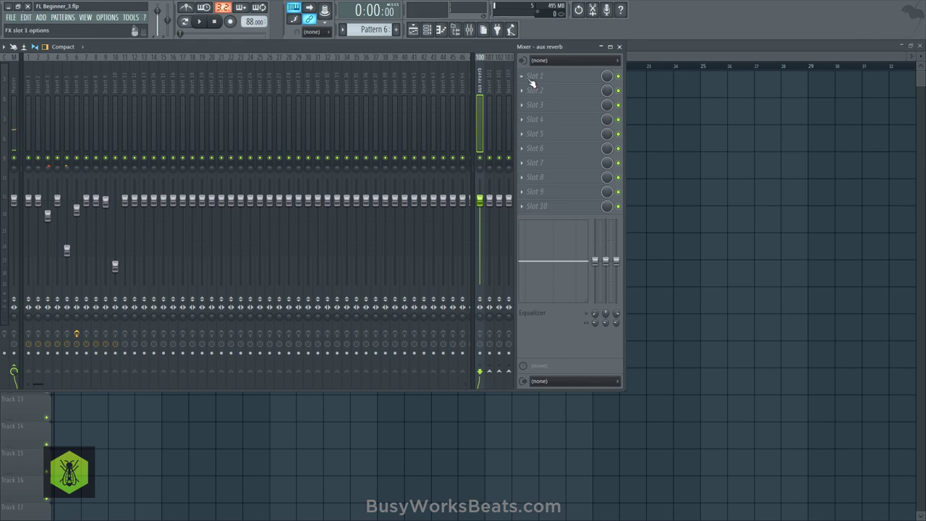
Step: Load Fruity Convolver into the aux reverb insert's first slot and reposition its window
{"action": "left_click", "coordinate": [526, 78]}
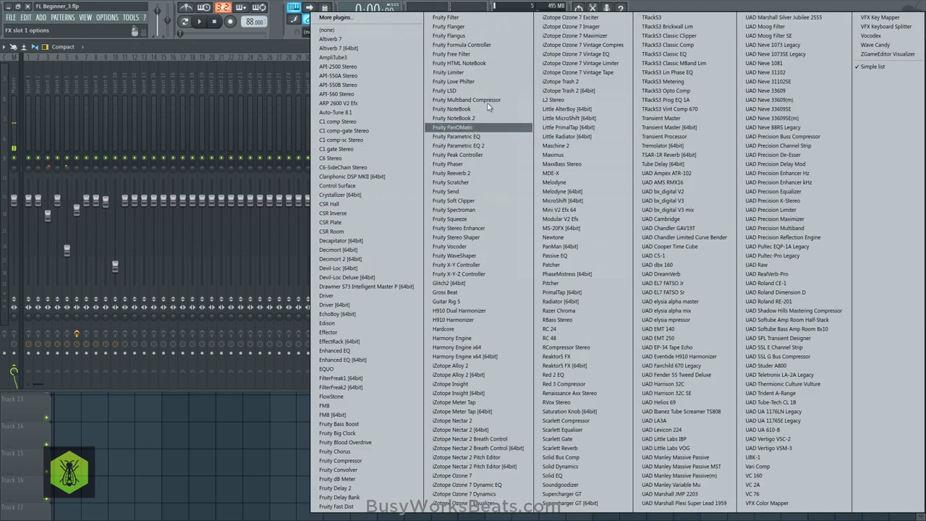
{"action": "left_click", "coordinate": [340, 469]}
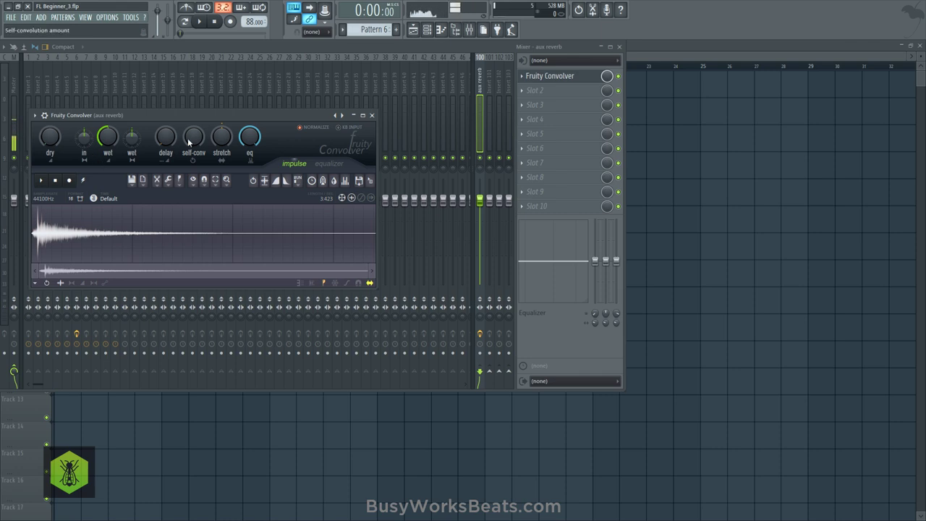
{"action": "left_click_drag", "start_coordinate": [175, 115], "coordinate": [212, 91]}
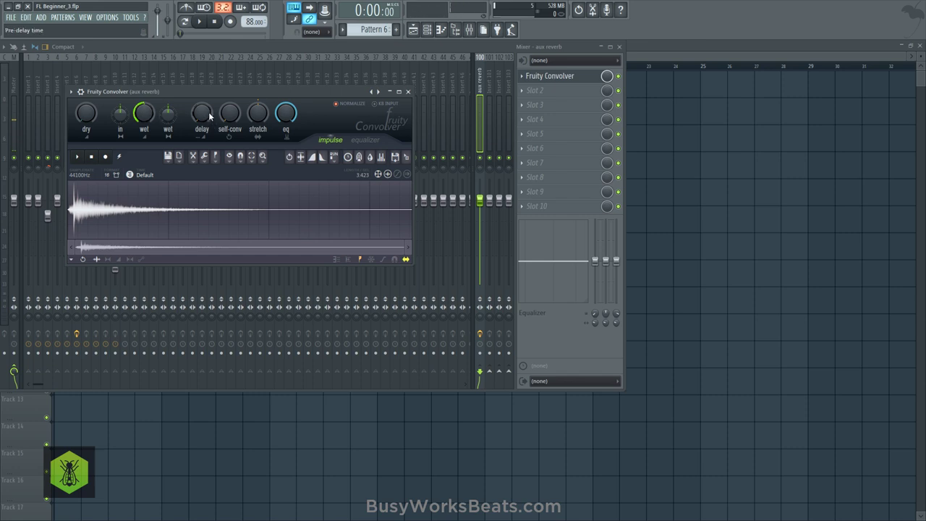
Step: Load the Halls impulse IMP StPauls_A_DST_hall_rear into Fruity Convolver, then close it
{"action": "left_click", "coordinate": [174, 157]}
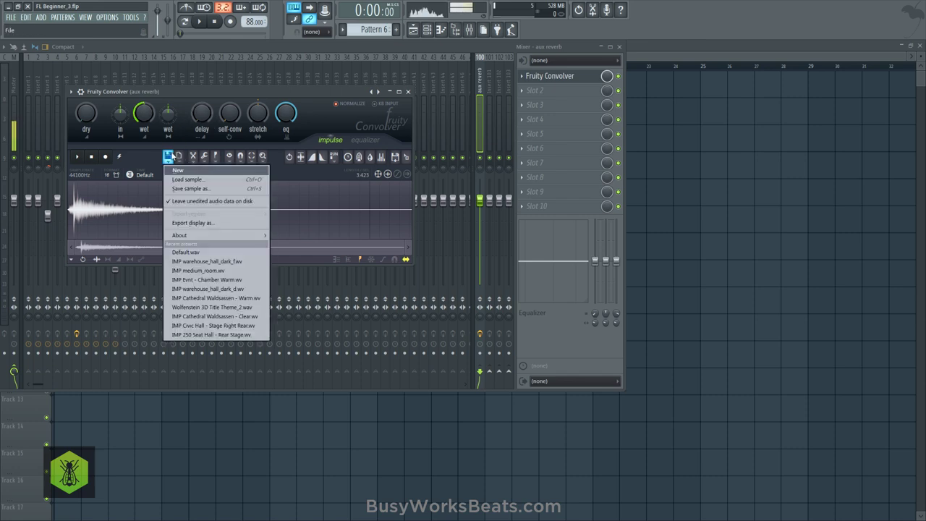
{"action": "left_click", "coordinate": [187, 178]}
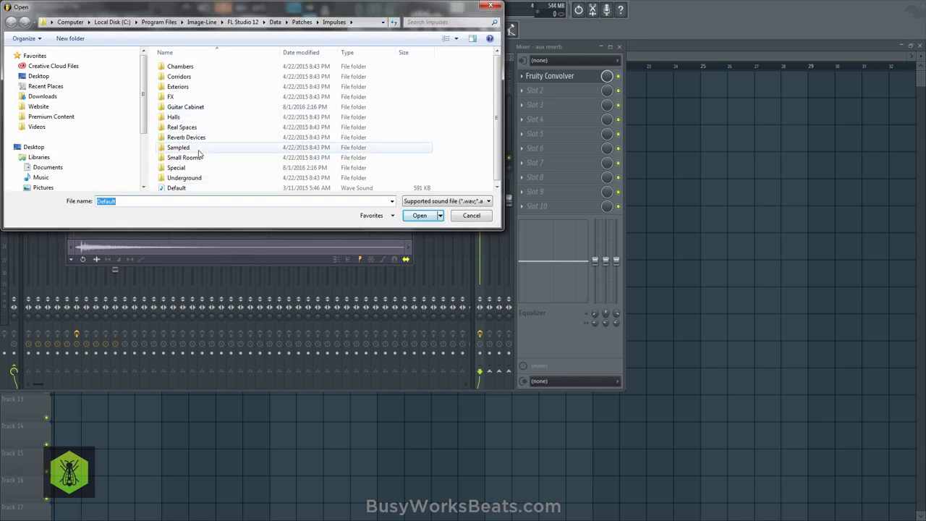
{"action": "left_click", "coordinate": [196, 96]}
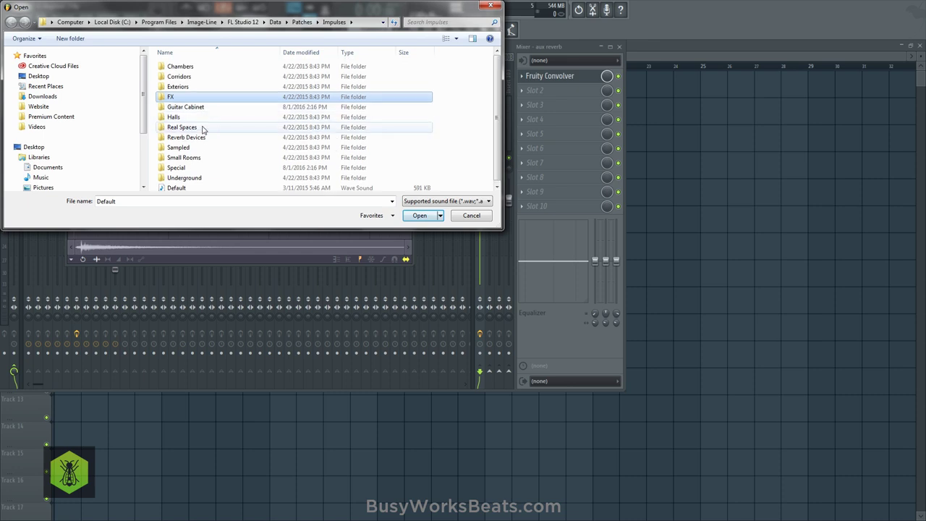
{"action": "left_click", "coordinate": [201, 119]}
{"action": "double_click", "coordinate": [201, 119]}
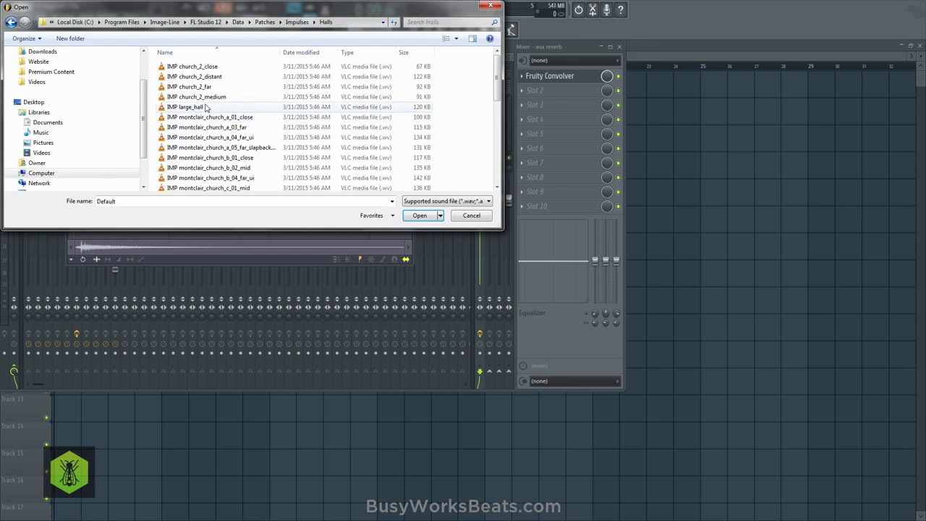
{"action": "scroll", "coordinate": [204, 109], "scroll_direction": "down", "scroll_amount": 2}
{"action": "scroll", "coordinate": [246, 136], "scroll_direction": "down", "scroll_amount": 2}
{"action": "left_click", "coordinate": [258, 166]}
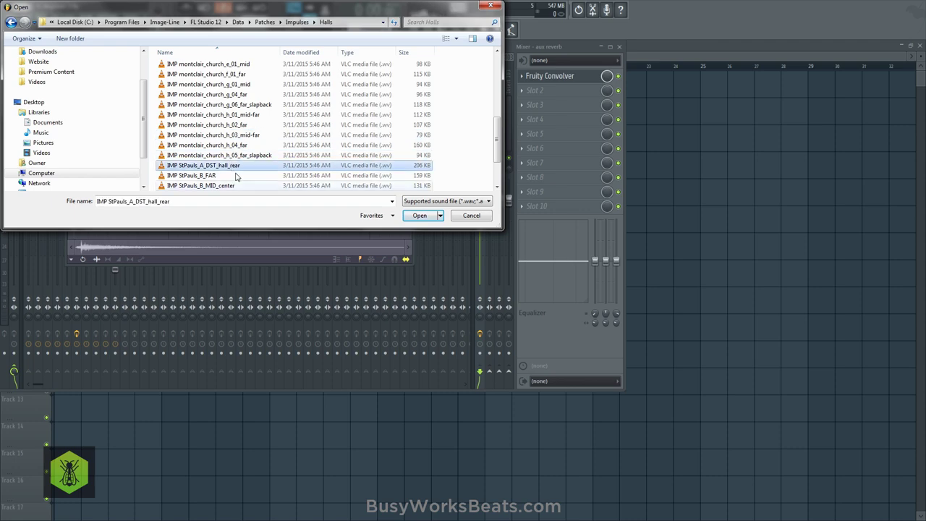
{"action": "left_click", "coordinate": [420, 215]}
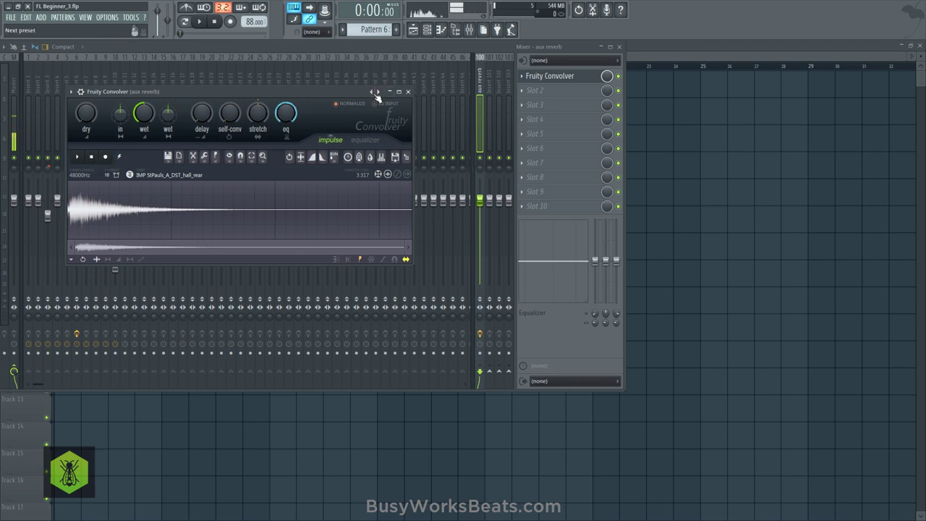
{"action": "left_click", "coordinate": [408, 93]}
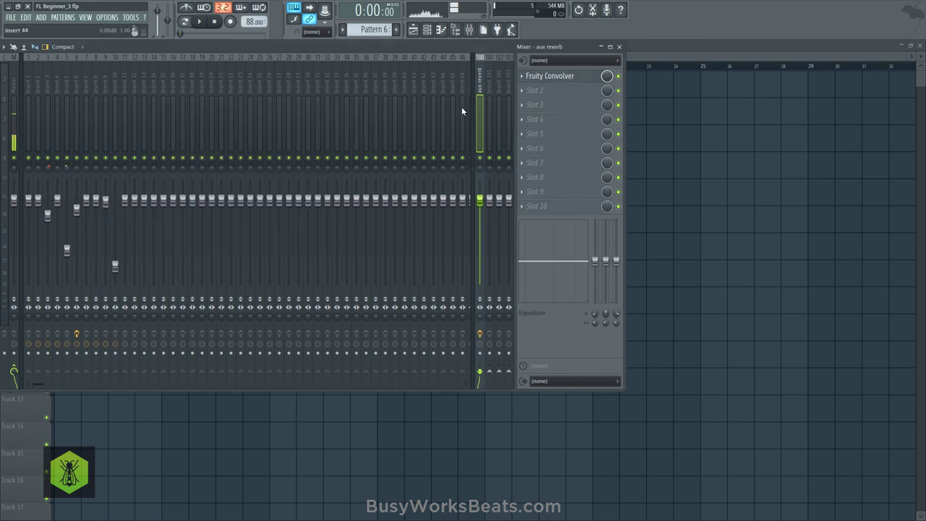
Step: Select mixer Insert 9 and start the beat playing
{"action": "left_click", "coordinate": [96, 91]}
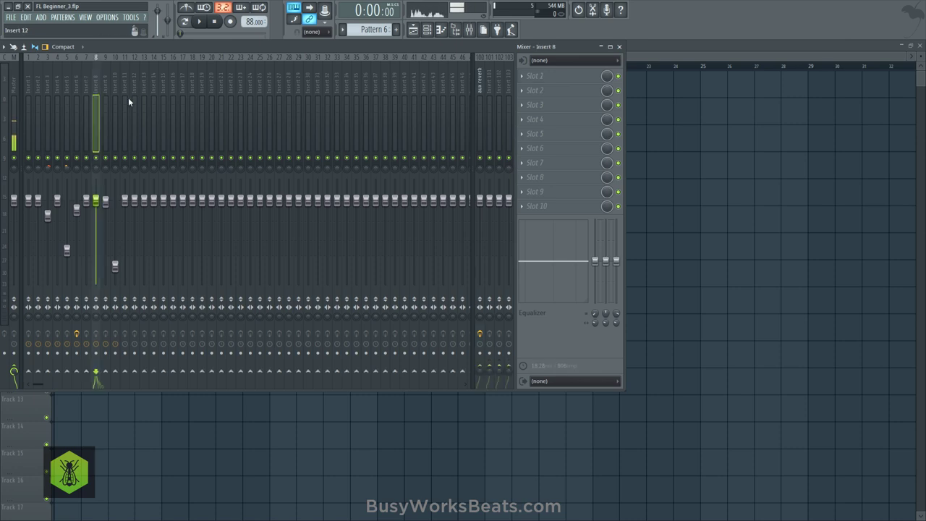
{"action": "key", "text": "space"}
{"action": "key", "text": "space"}
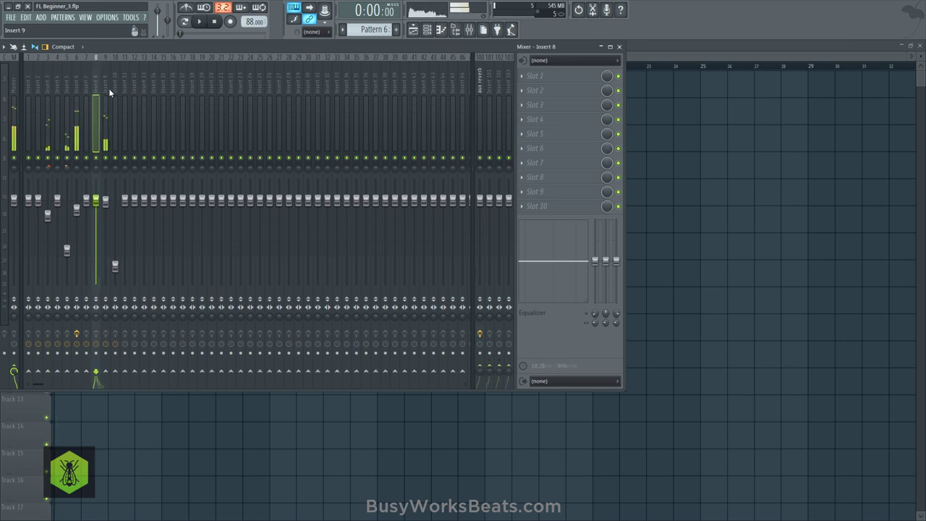
{"action": "left_click", "coordinate": [107, 88]}
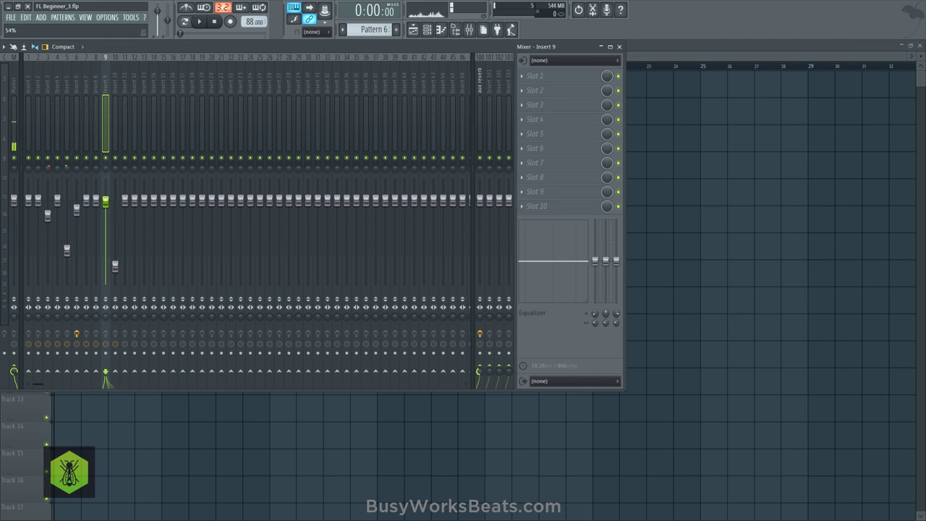
{"action": "key", "text": "space"}
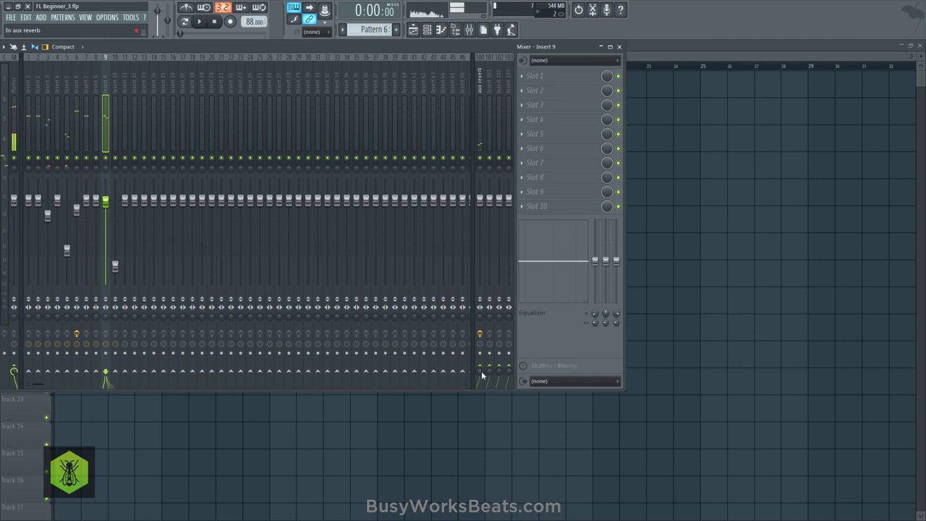
{"action": "key", "text": "space"}
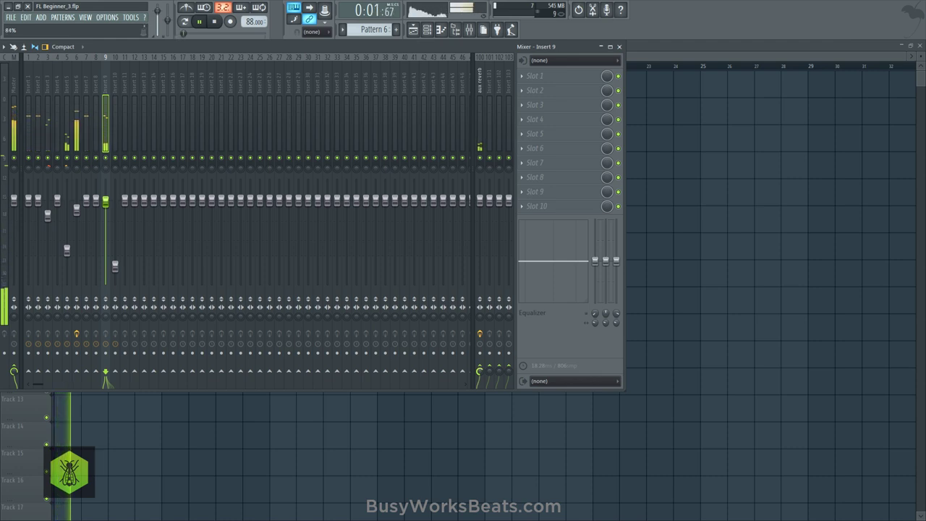
Step: Solo and unsolo Insert 9, then lower its fader to about -6.0 dB
{"action": "right_click", "coordinate": [106, 158]}
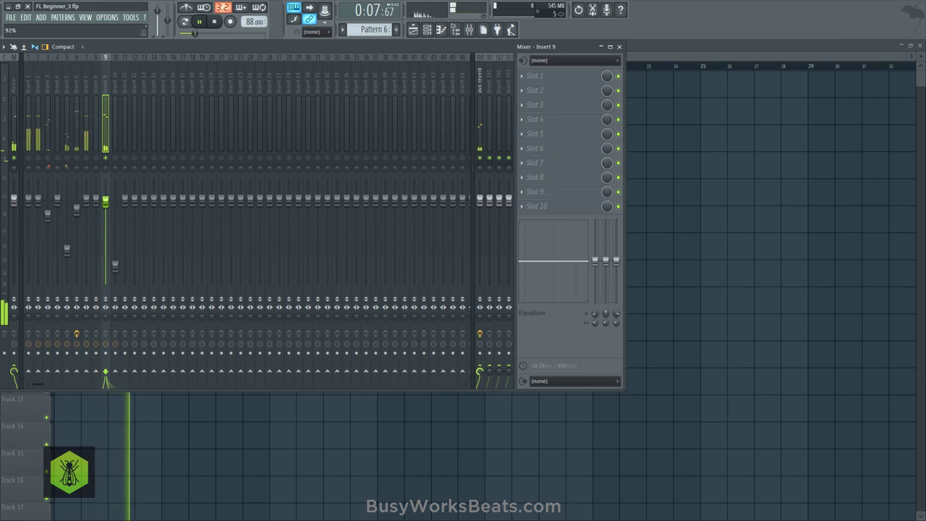
{"action": "right_click", "coordinate": [106, 158]}
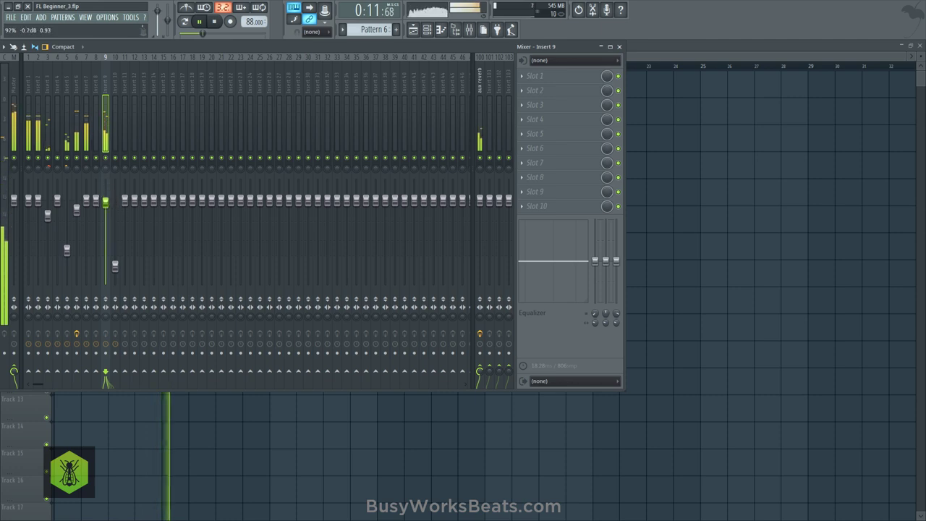
{"action": "left_click_drag", "start_coordinate": [106, 205], "coordinate": [106, 216]}
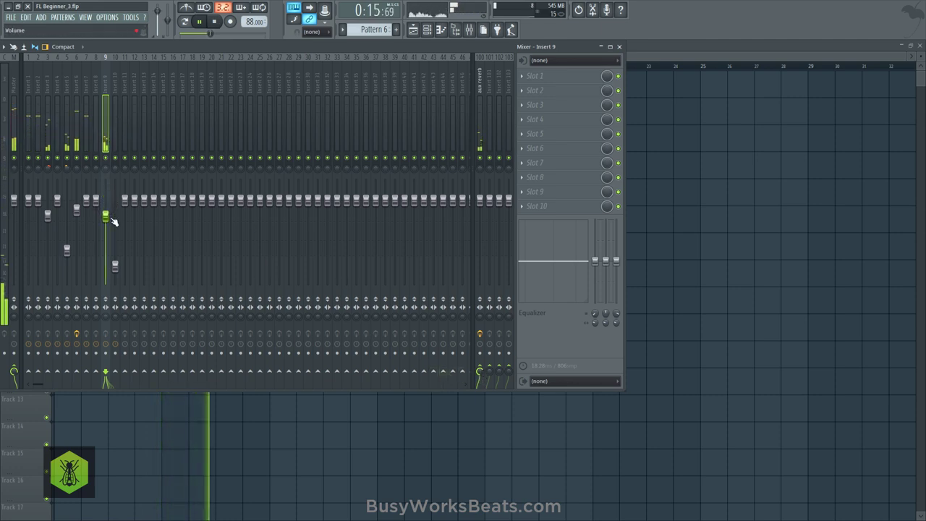
{"action": "left_click_drag", "start_coordinate": [107, 217], "coordinate": [106, 221]}
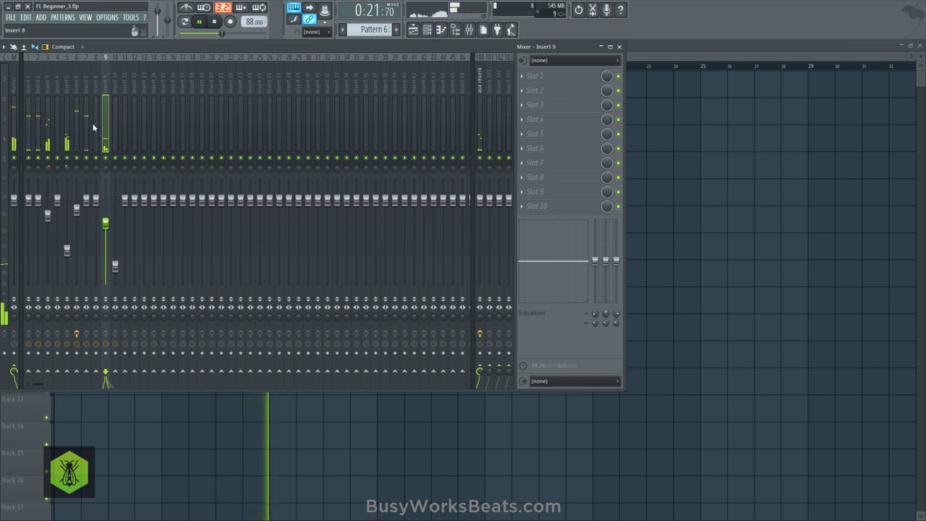
Step: Create a send from Insert 2 to the aux reverb insert, then select Insert 9
{"action": "left_click", "coordinate": [117, 92]}
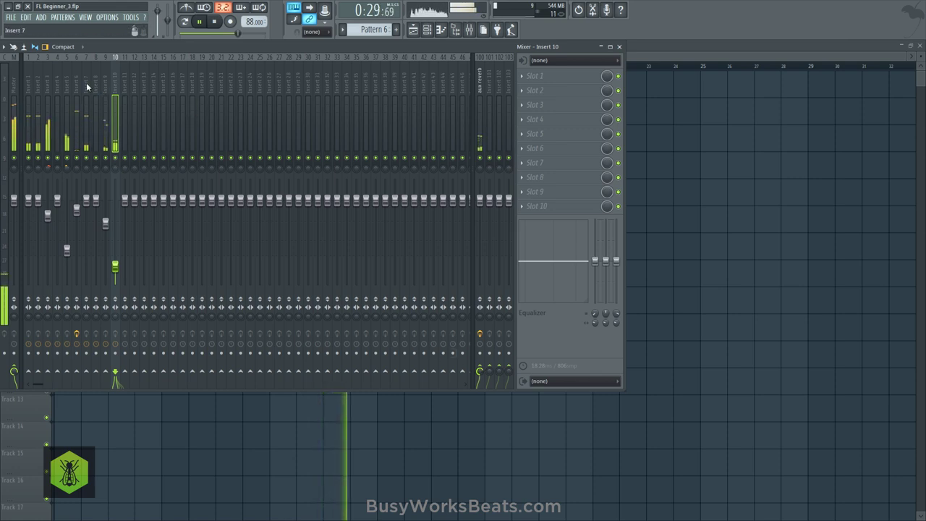
{"action": "left_click", "coordinate": [31, 78]}
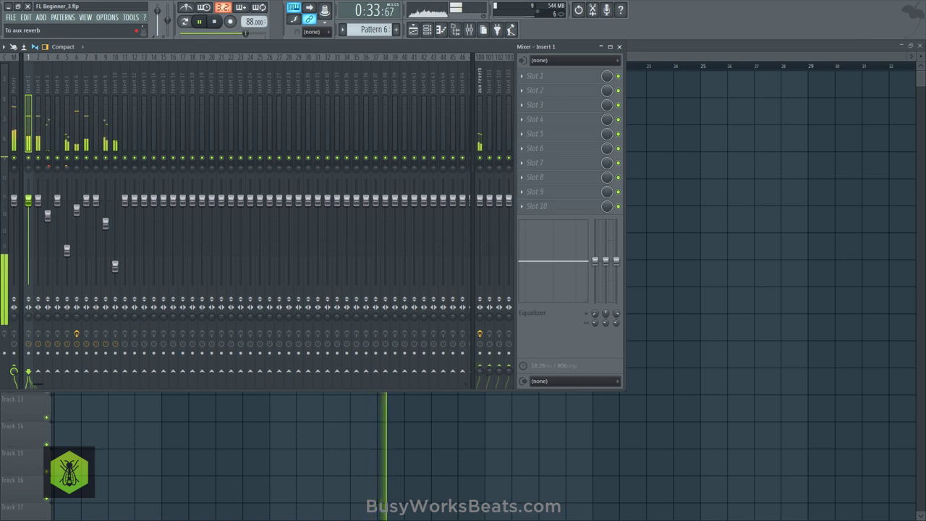
{"action": "left_click", "coordinate": [36, 94]}
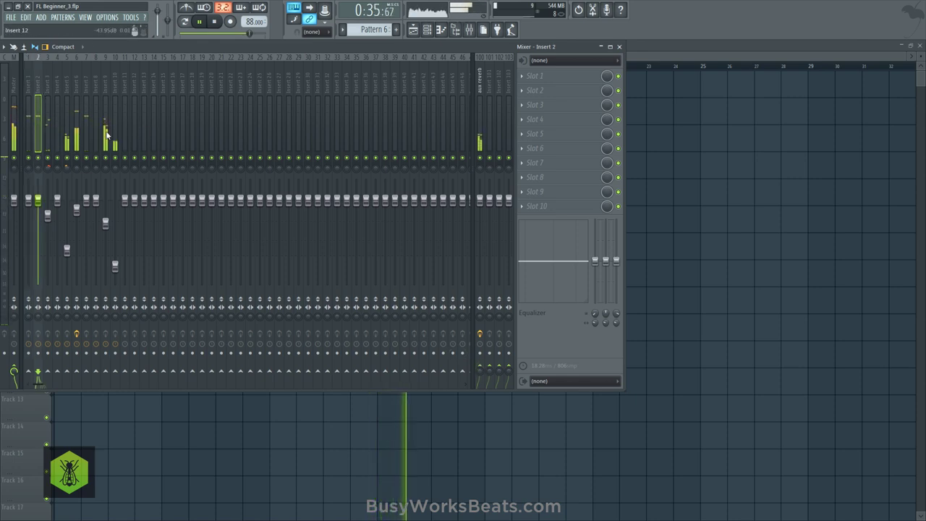
{"action": "left_click", "coordinate": [478, 371]}
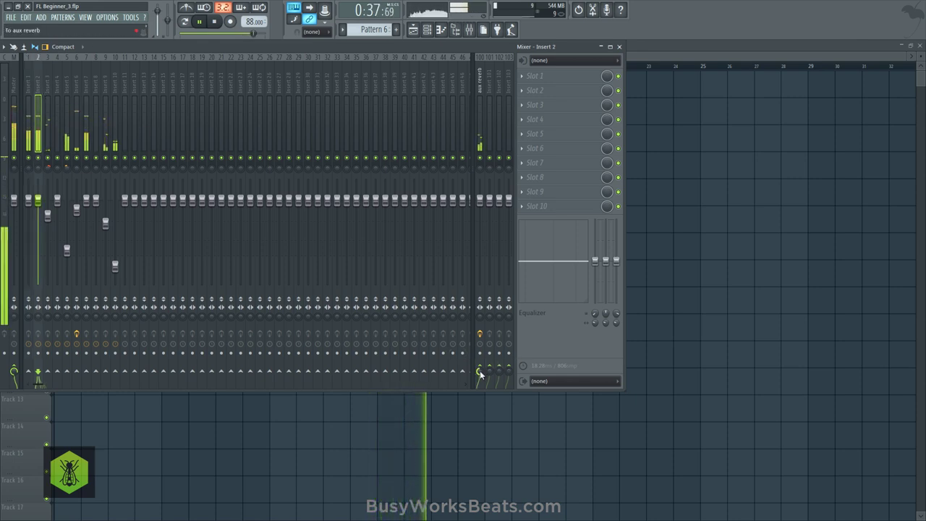
{"action": "left_click", "coordinate": [105, 90]}
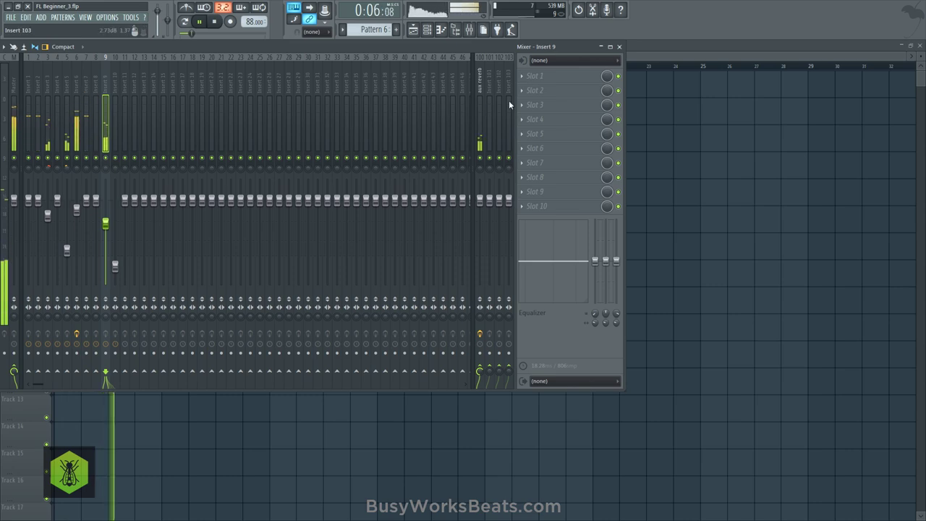
Step: Stop playback and load Fruity Compressor onto Insert 9, moving its window aside
{"action": "key", "text": "space"}
{"action": "left_click", "coordinate": [527, 78]}
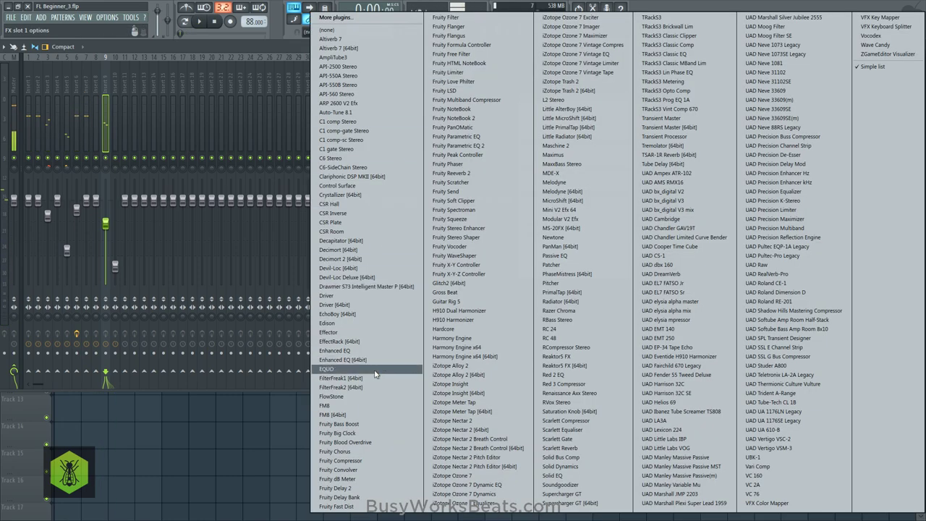
{"action": "left_click", "coordinate": [341, 461]}
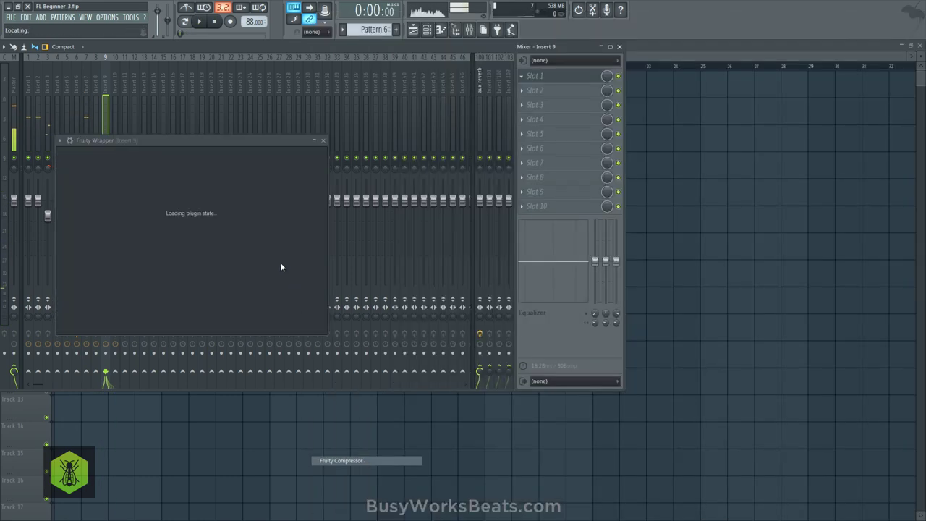
{"action": "left_click_drag", "start_coordinate": [196, 136], "coordinate": [263, 153]}
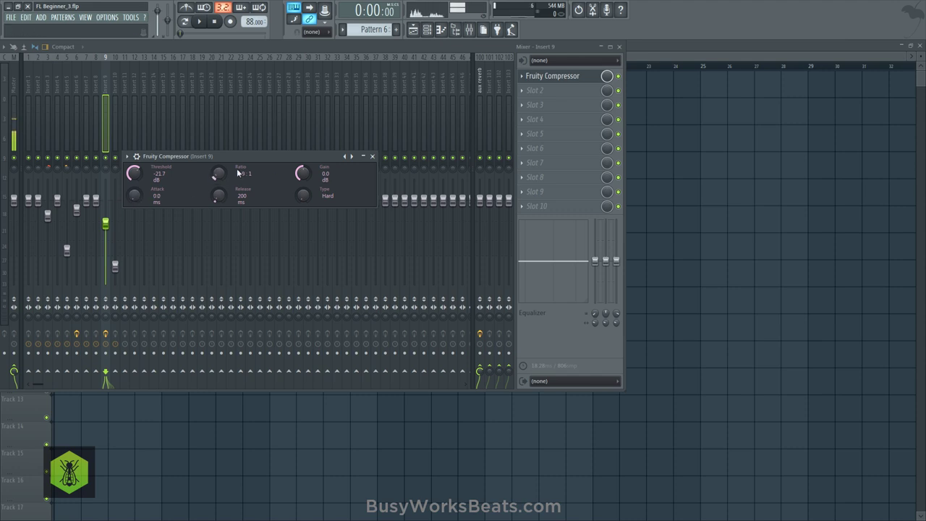
Step: While listening, set attack 24 ms, ratio 3.5:1, gain about 8.9 dB, threshold near -26 dB
{"action": "key", "text": "space"}
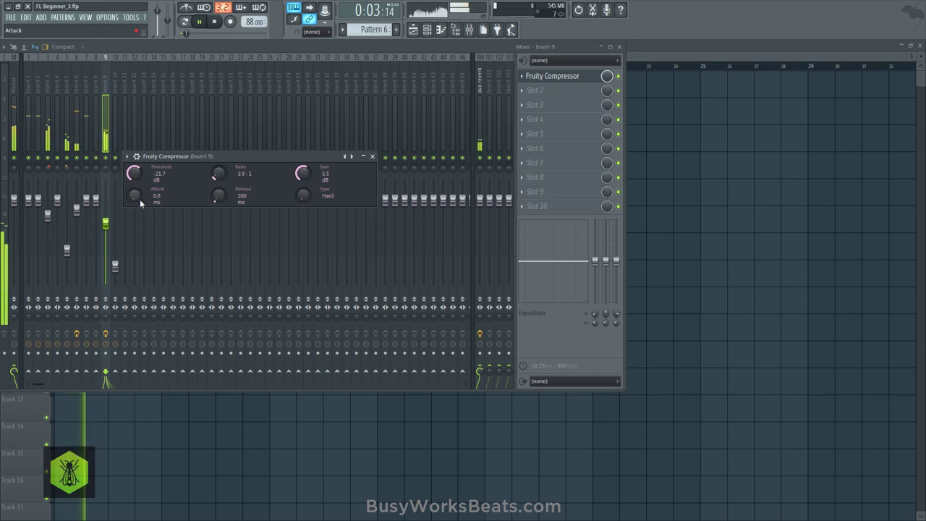
{"action": "left_click_drag", "start_coordinate": [134, 195], "coordinate": [138, 199]}
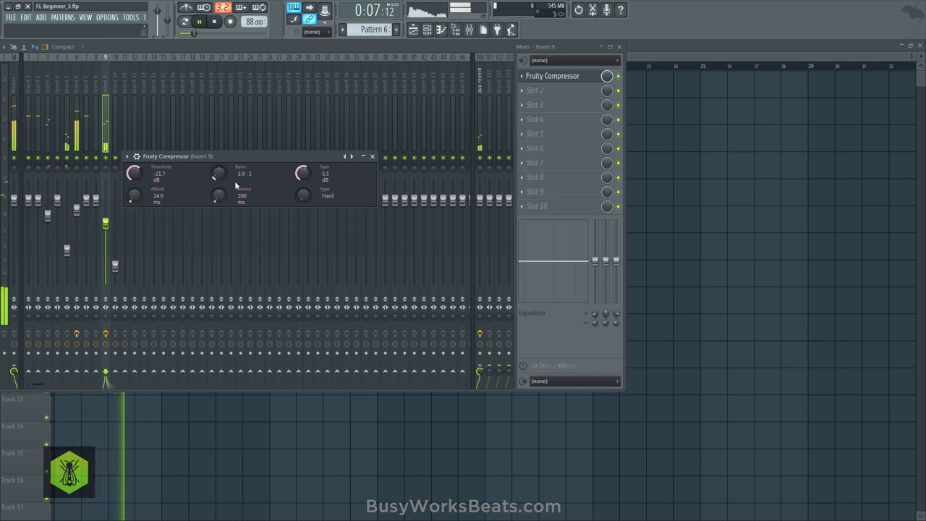
{"action": "left_click_drag", "start_coordinate": [218, 174], "coordinate": [219, 183]}
{"action": "left_click_drag", "start_coordinate": [303, 173], "coordinate": [302, 166]}
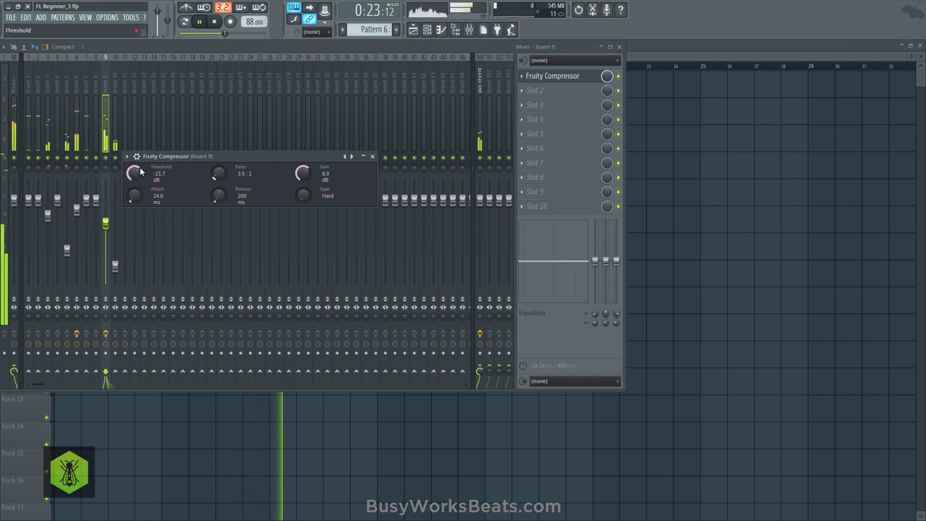
{"action": "scroll", "coordinate": [141, 175], "scroll_direction": "down", "scroll_amount": 5}
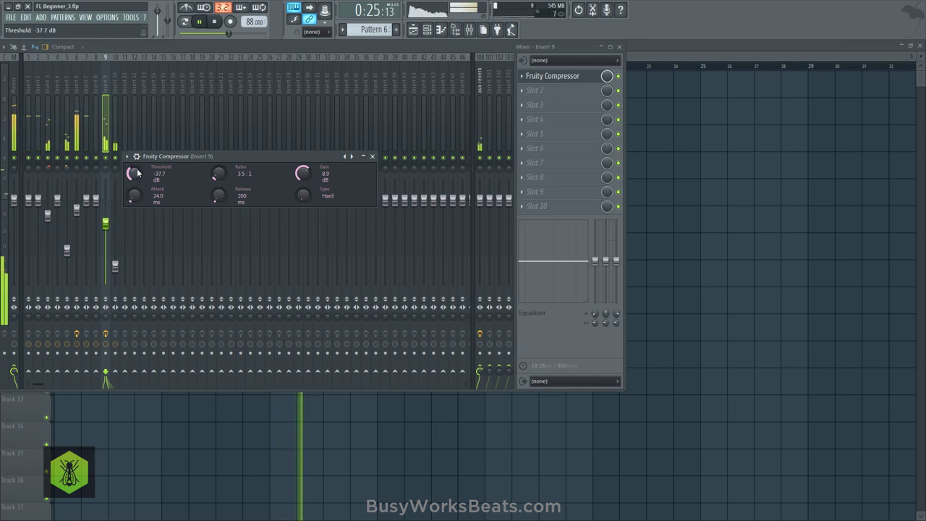
{"action": "left_click_drag", "start_coordinate": [137, 178], "coordinate": [137, 164]}
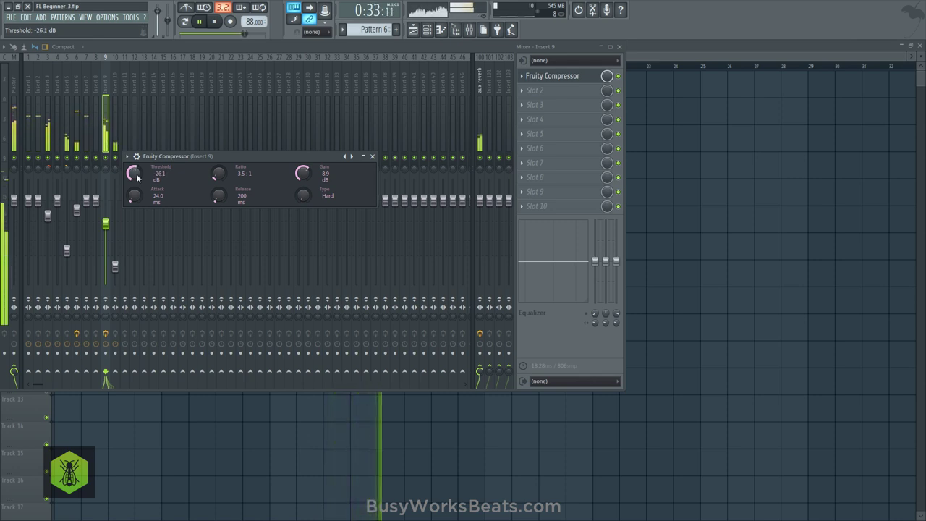
{"action": "left_click", "coordinate": [372, 157]}
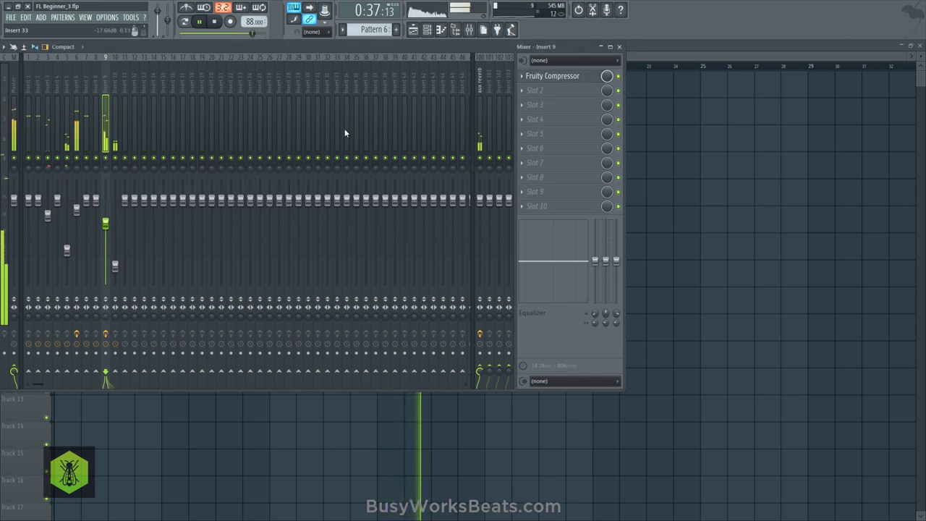
Step: Select mixer insert 7, hide the mixer and stop playback
{"action": "left_click", "coordinate": [82, 93]}
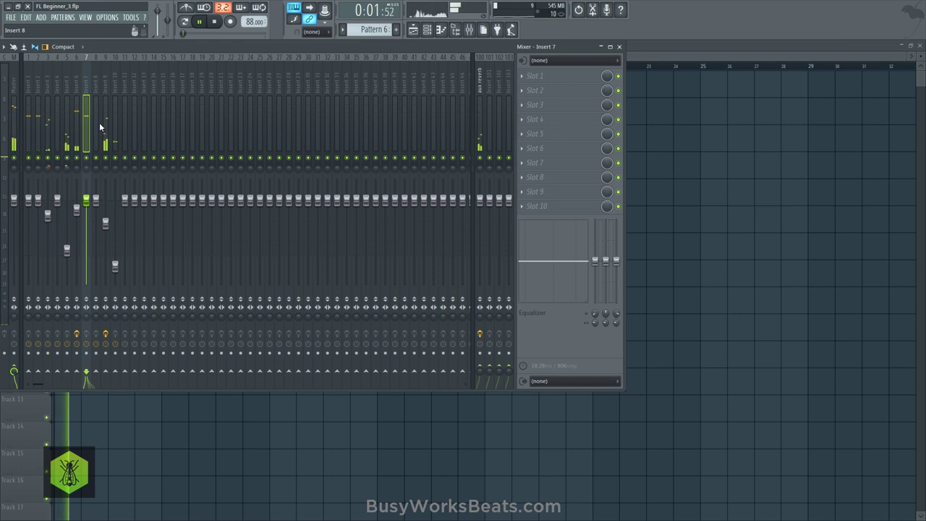
{"action": "key", "text": "F9"}
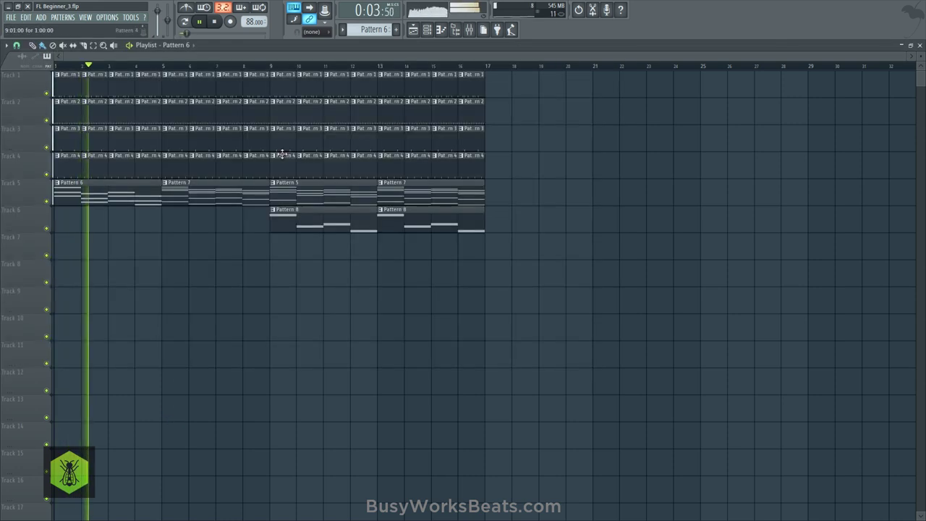
{"action": "key", "text": "space"}
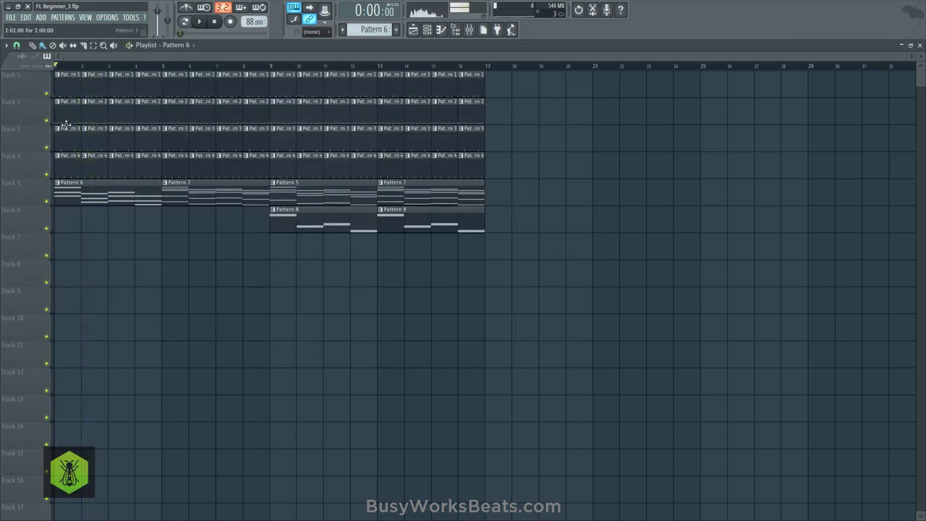
Step: Delete the four Pattern 3 clips in bars 1–4 of Track 3 and replay the beat
{"action": "right_click", "coordinate": [90, 139]}
{"action": "right_click", "coordinate": [69, 139]}
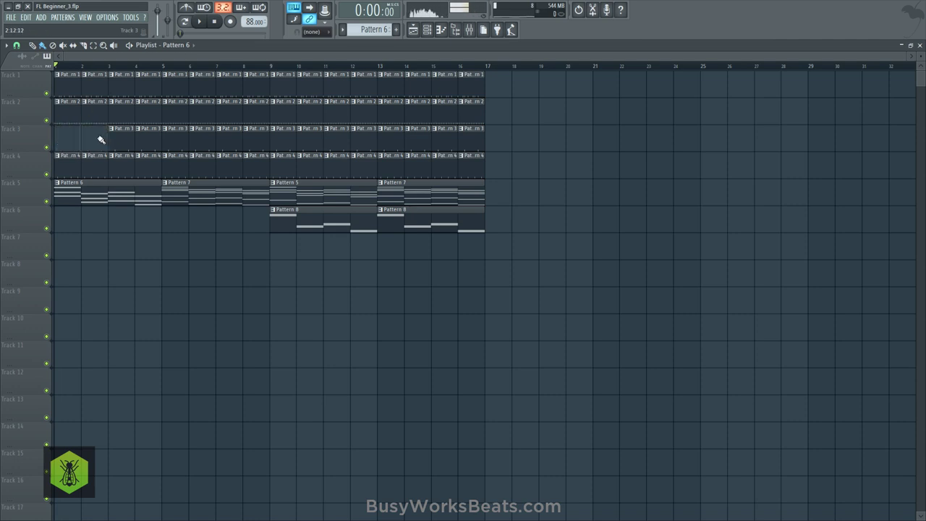
{"action": "right_click", "coordinate": [138, 143]}
{"action": "right_click", "coordinate": [120, 136]}
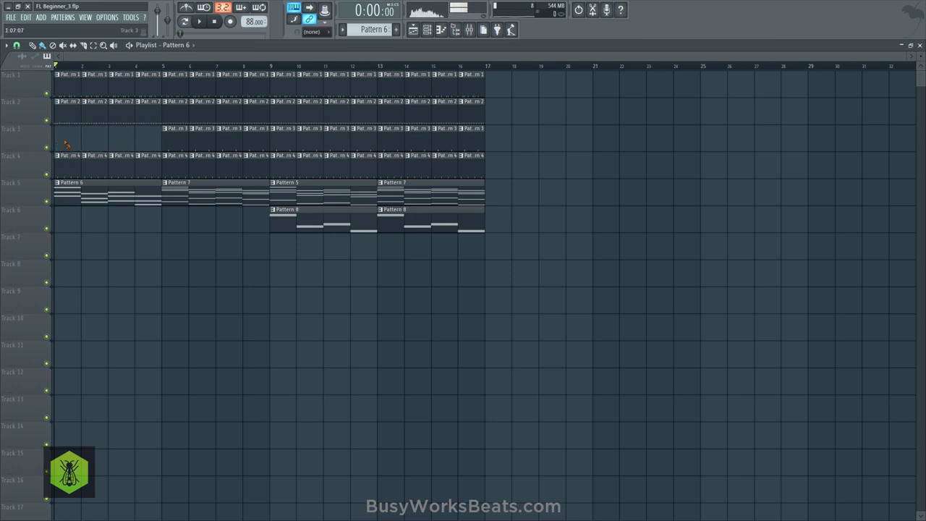
{"action": "key", "text": "space"}
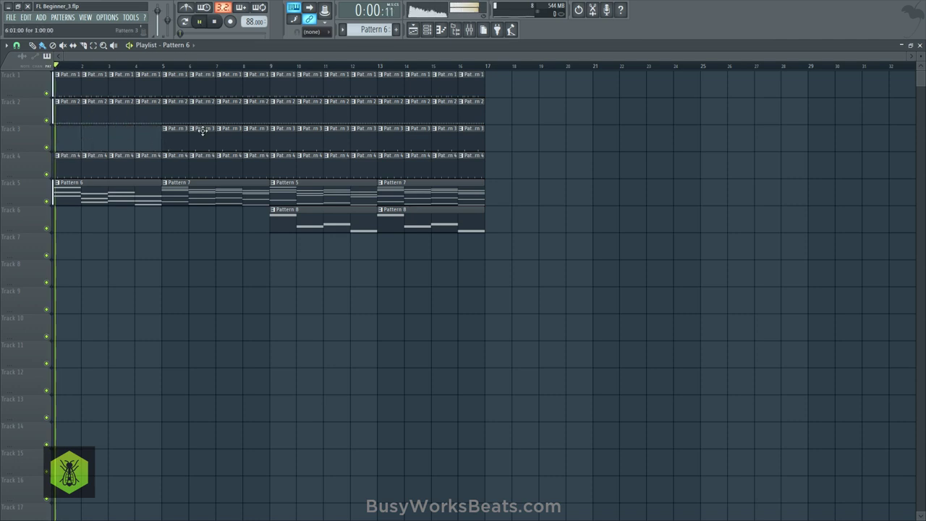
Step: Load Fruity Parametric EQ 2 on insert 7 and boost band 3 by 8.5 dB near 193 Hz
{"action": "left_click", "coordinate": [469, 32]}
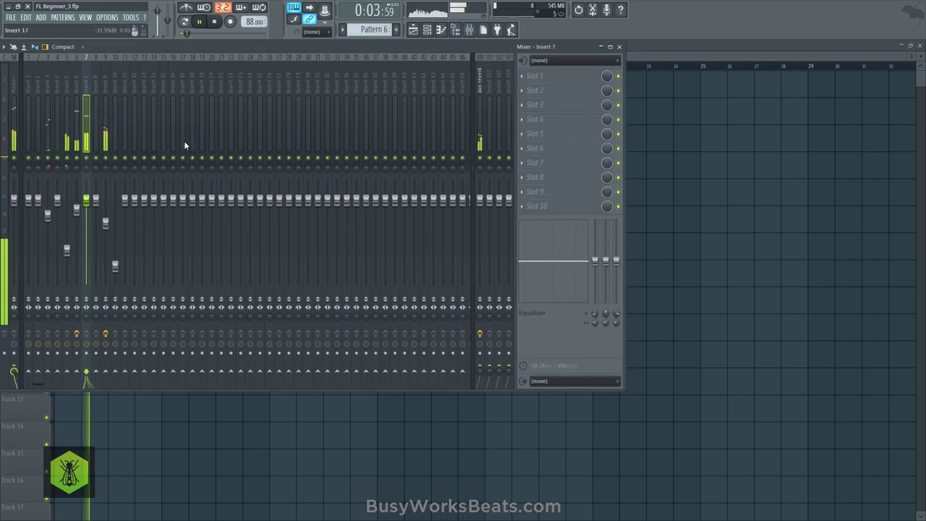
{"action": "left_click", "coordinate": [531, 76]}
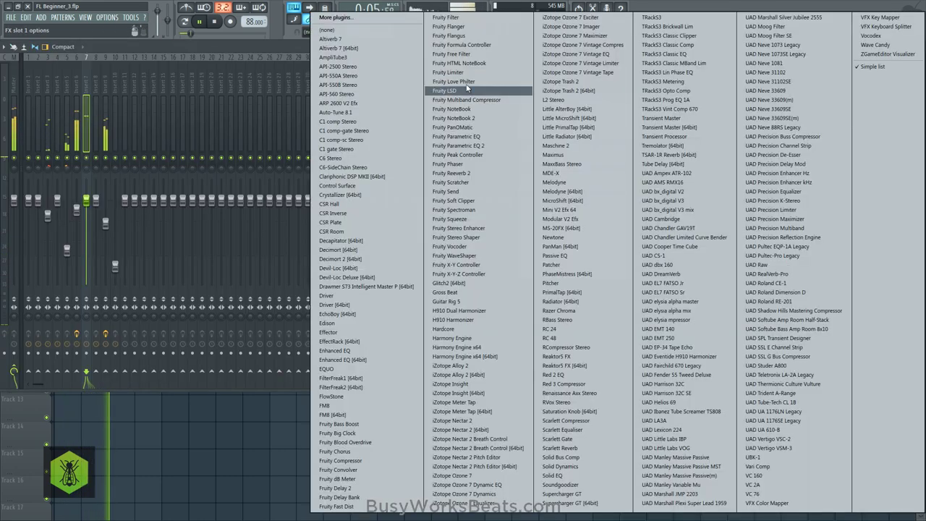
{"action": "left_click", "coordinate": [481, 146]}
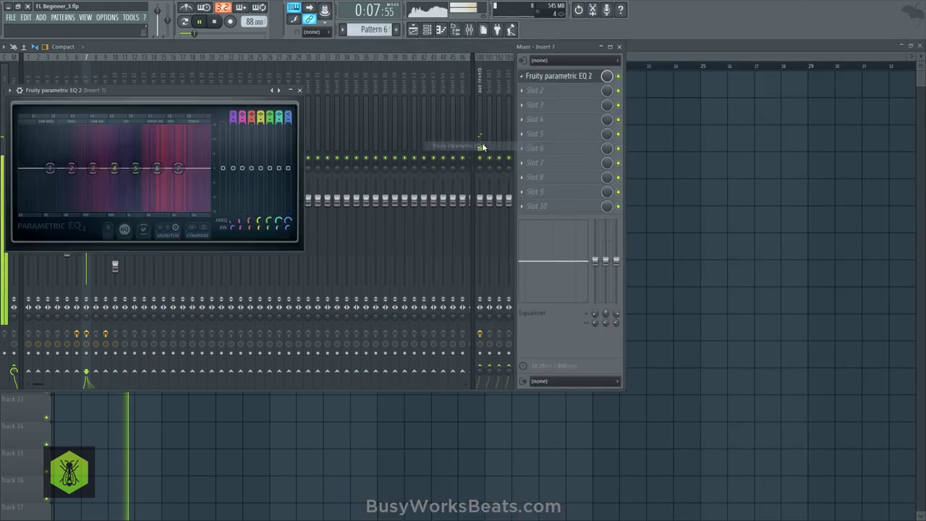
{"action": "left_click_drag", "start_coordinate": [93, 167], "coordinate": [81, 147]}
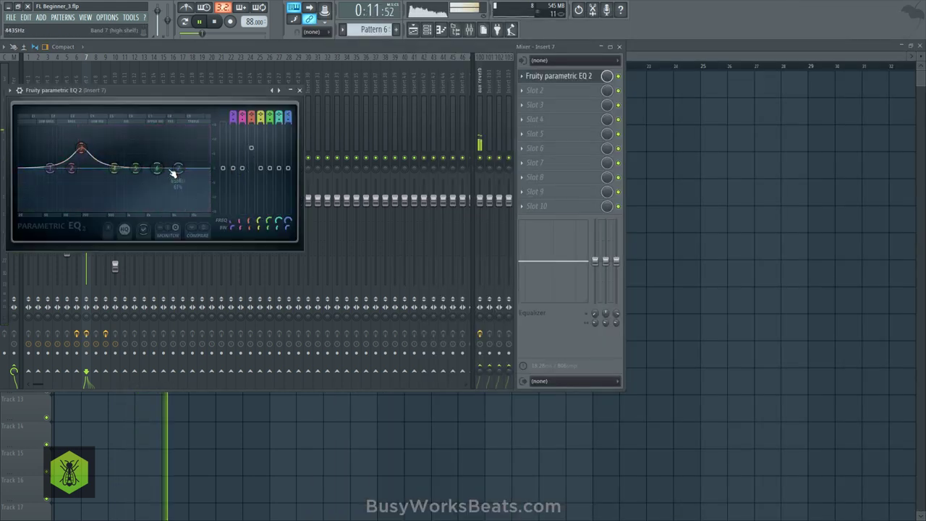
{"action": "left_click", "coordinate": [299, 89]}
Step: Lower insert 7 to -1.9 dB and add a Fruity Compressor at -22.5 dB threshold, 2.3:1 ratio
{"action": "left_click_drag", "start_coordinate": [86, 199], "coordinate": [86, 208]}
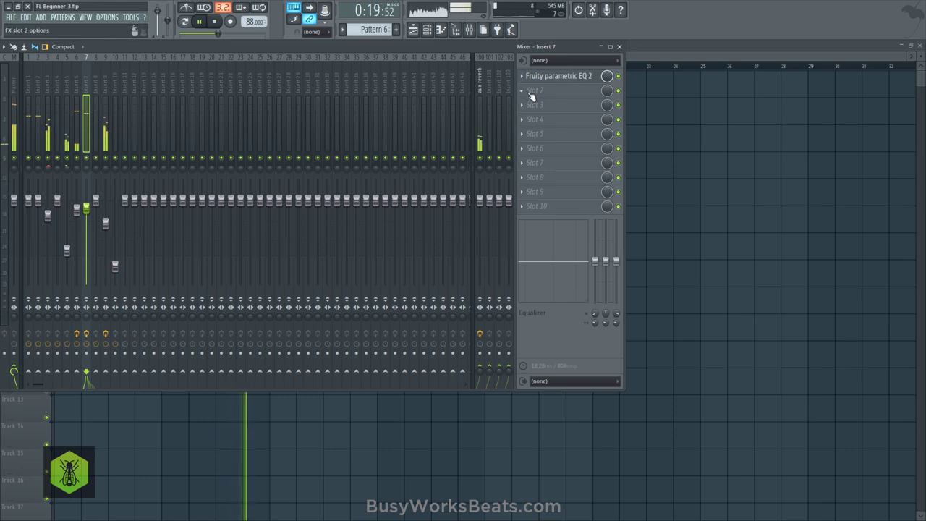
{"action": "left_click", "coordinate": [530, 96]}
{"action": "left_click", "coordinate": [347, 460]}
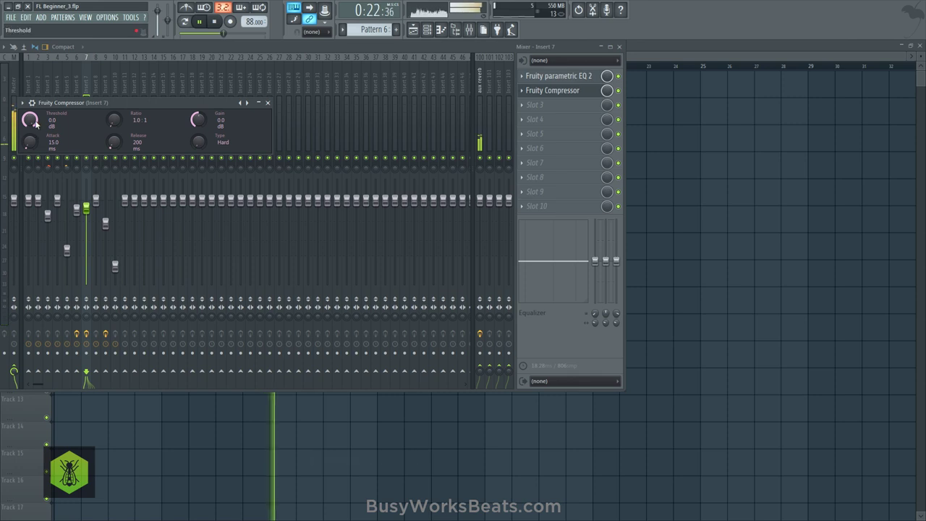
{"action": "left_click_drag", "start_coordinate": [29, 119], "coordinate": [29, 123]}
{"action": "left_click_drag", "start_coordinate": [113, 119], "coordinate": [121, 125]}
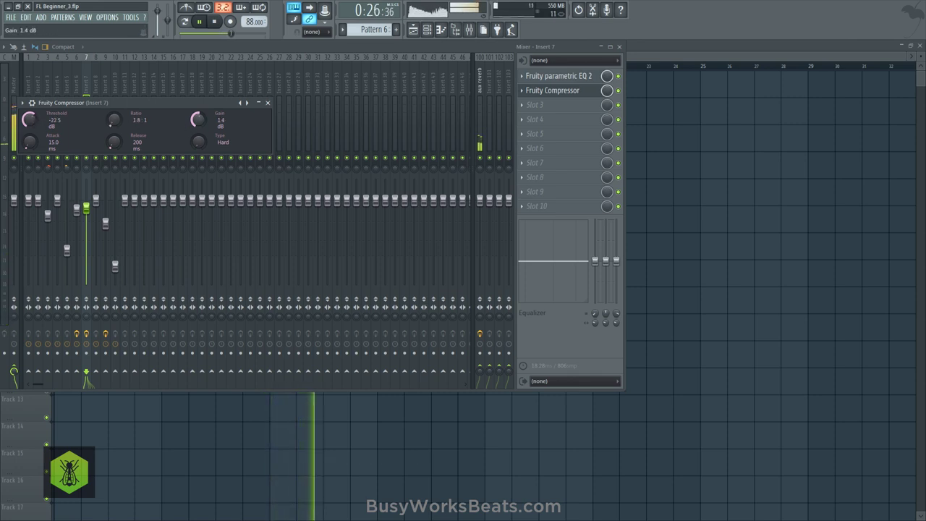
{"action": "left_click", "coordinate": [266, 102]}
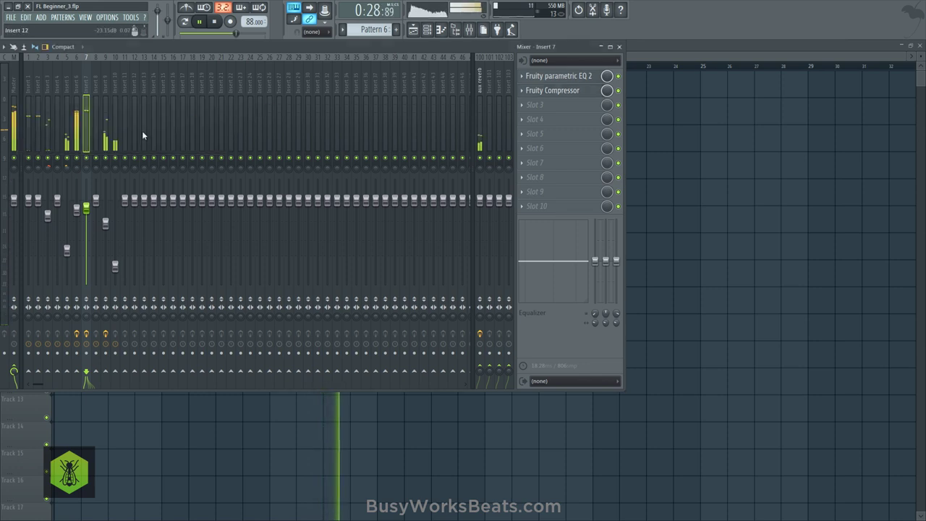
Step: Unsolo insert 7, recheck the compressor settings, and close the mixer
{"action": "right_click", "coordinate": [86, 157]}
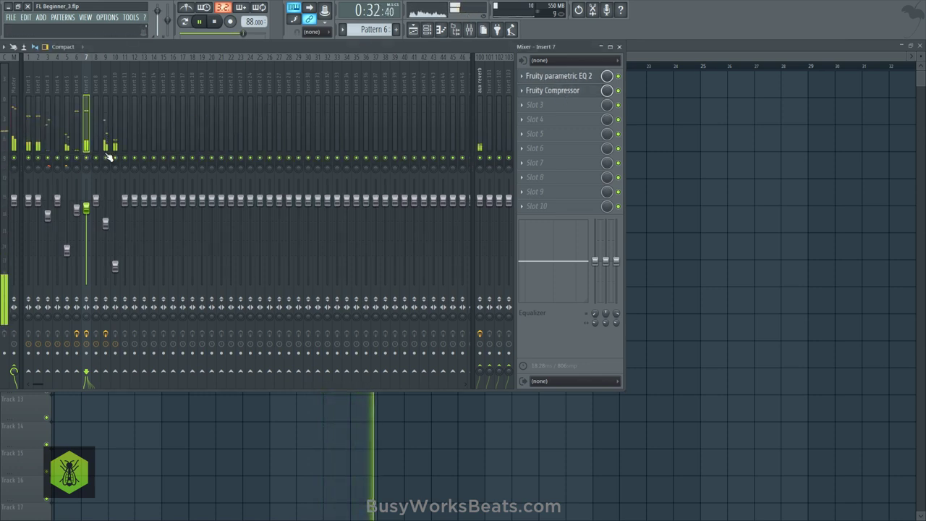
{"action": "left_click", "coordinate": [557, 91]}
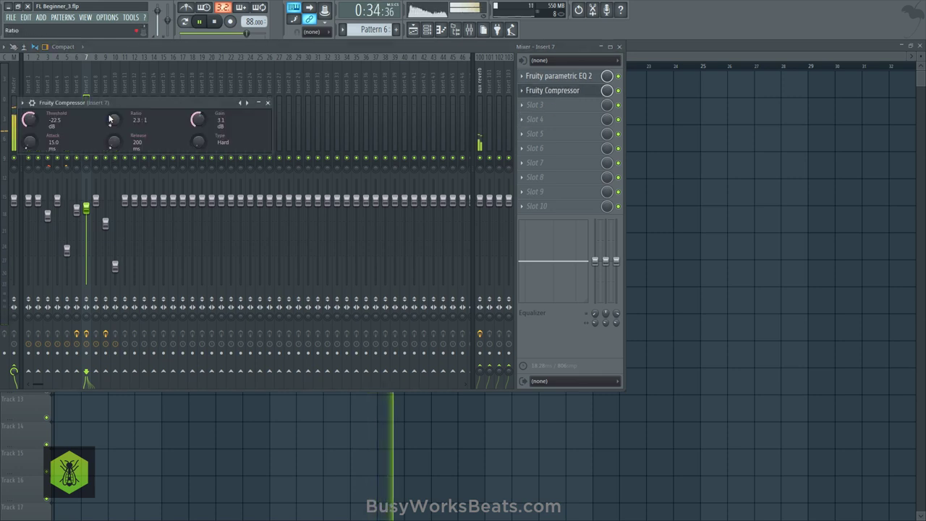
{"action": "left_click", "coordinate": [267, 102]}
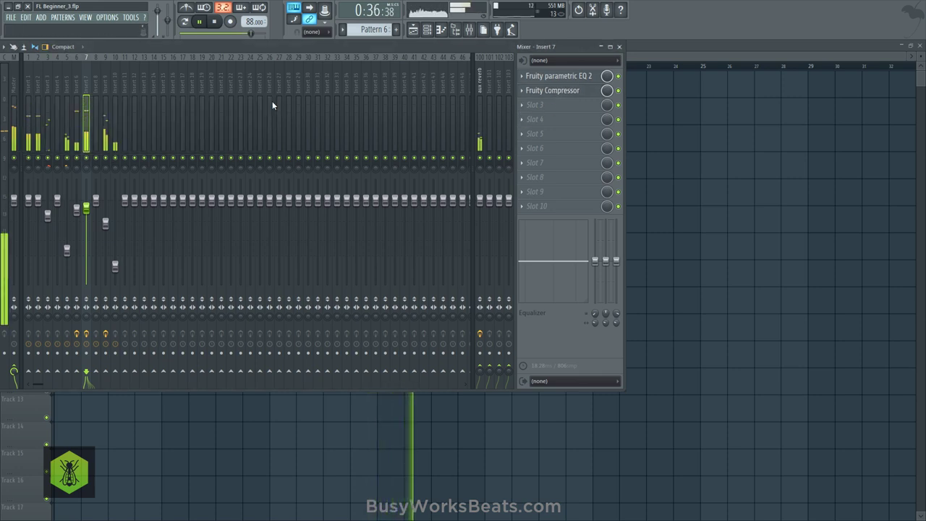
{"action": "left_click", "coordinate": [618, 46]}
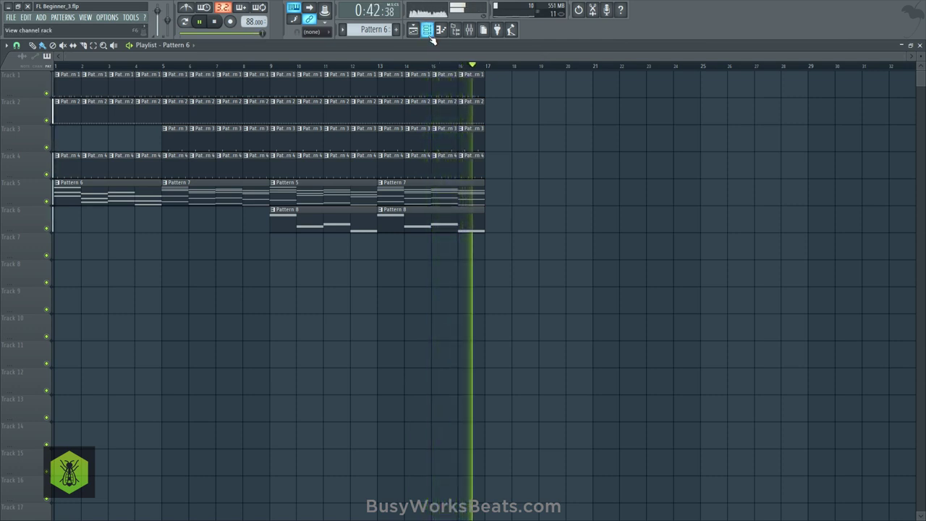
{"action": "left_click", "coordinate": [472, 34]}
{"action": "key", "text": "space"}
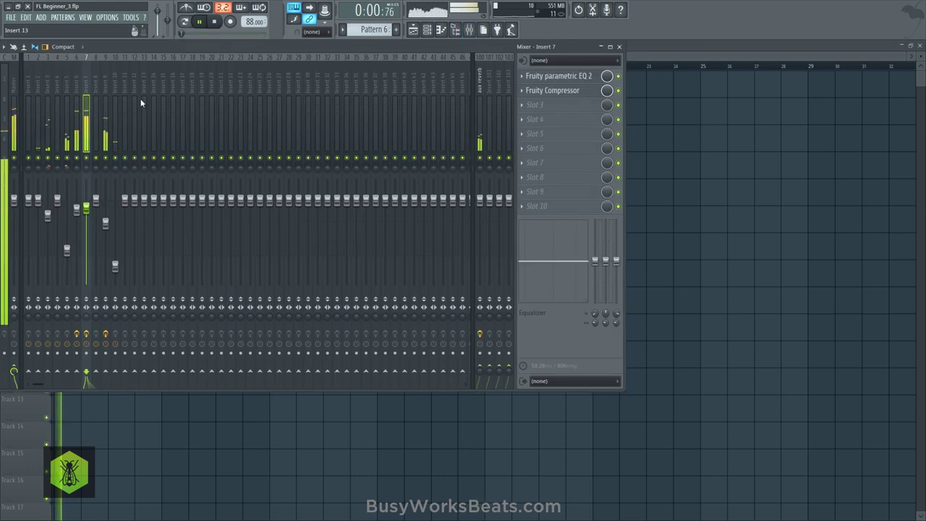
{"action": "key", "text": "F9"}
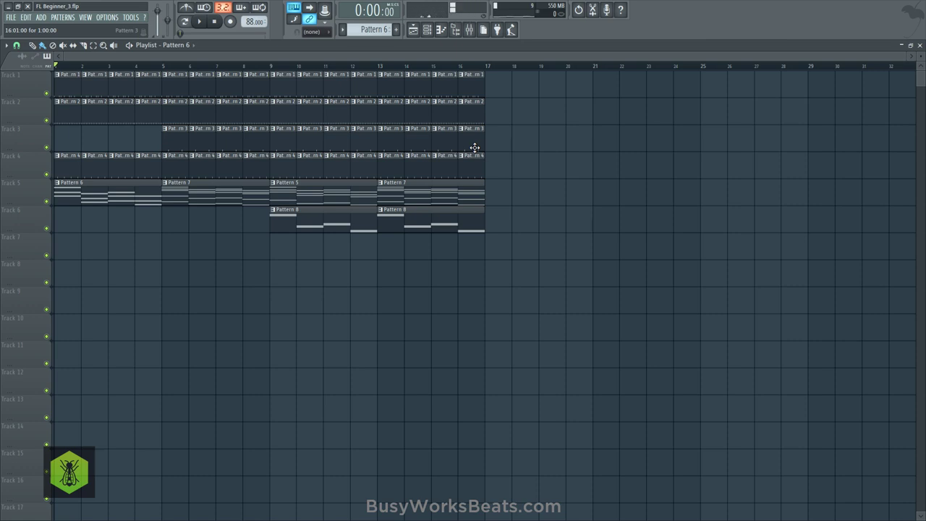
Step: Show the channel rack with all ten channels, Attack Clap 02 through FL Slayer
{"action": "left_click", "coordinate": [433, 29]}
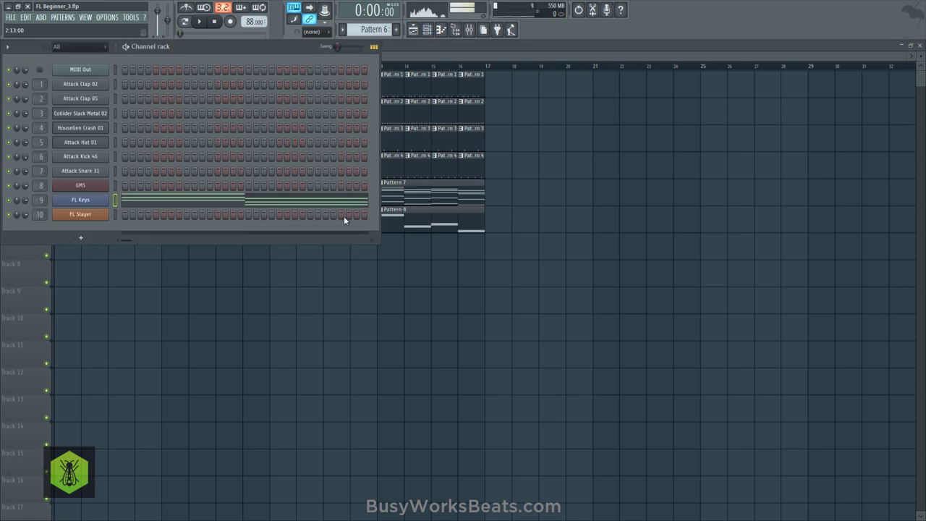